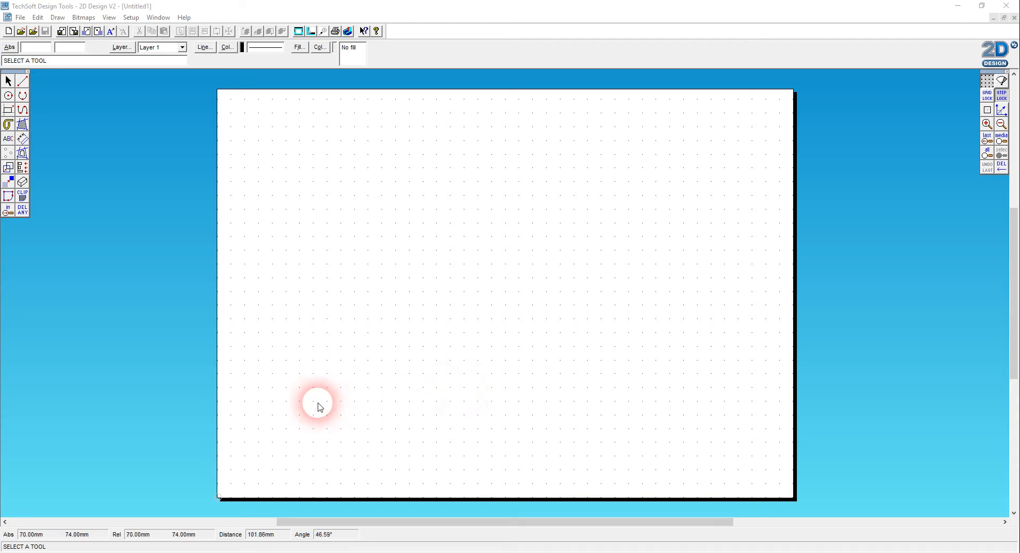
# Switch to the browser's London skyline image results in full view and preview the dusk skyline photo from Invennt
pyautogui.moveTo(0, 8); pyautogui.dragTo(733, 98)
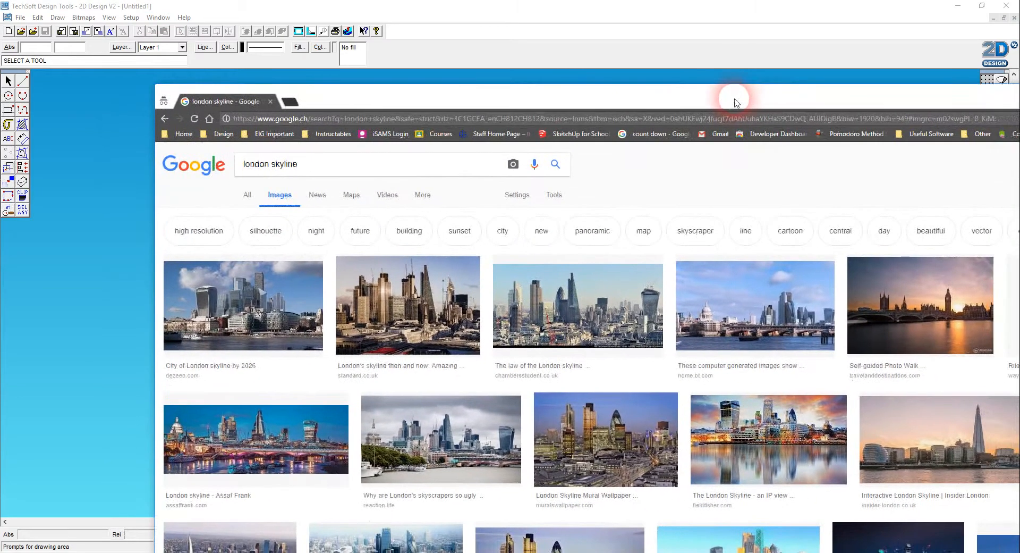
pyautogui.doubleClick(734, 97)
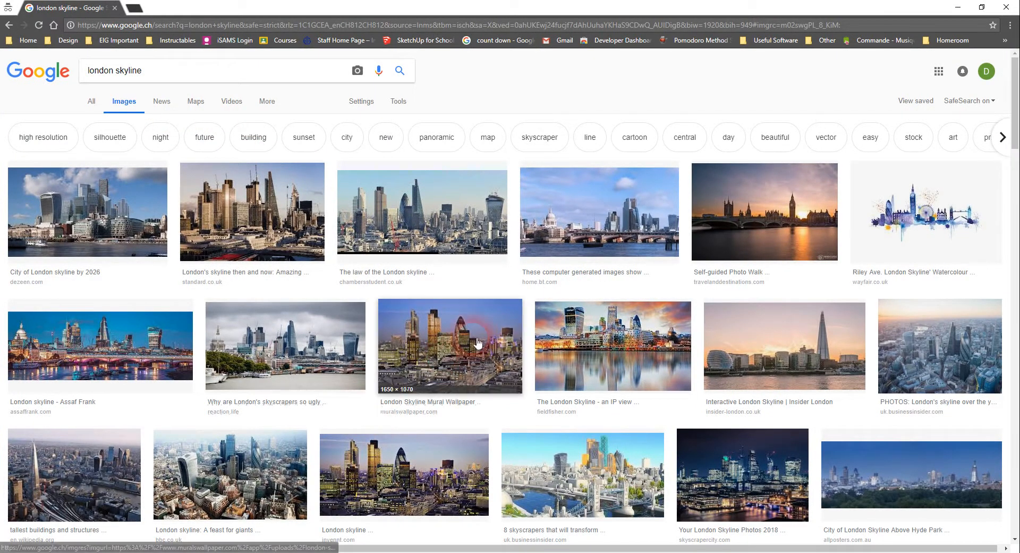
pyautogui.click(400, 460)
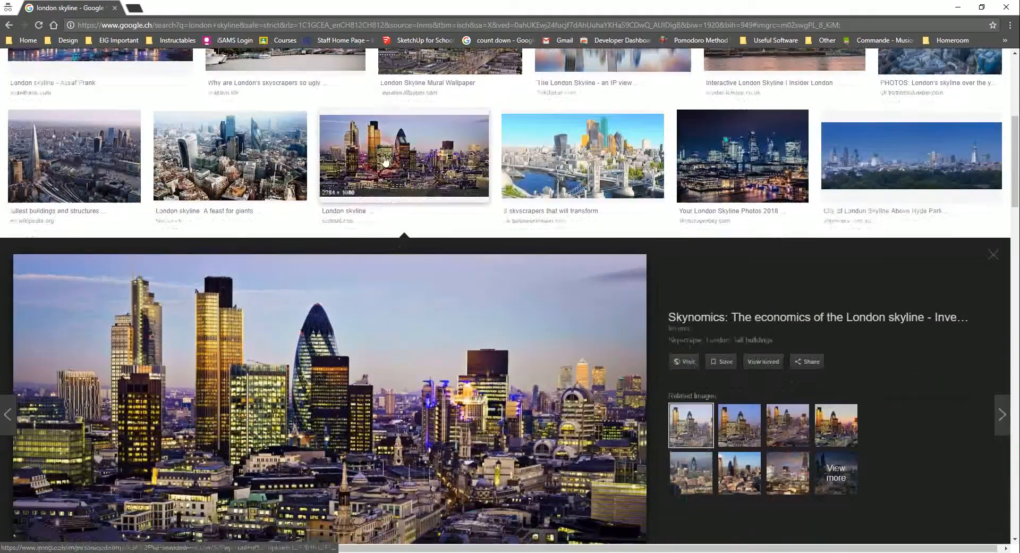
pyautogui.click(387, 127)
pyautogui.click(431, 132)
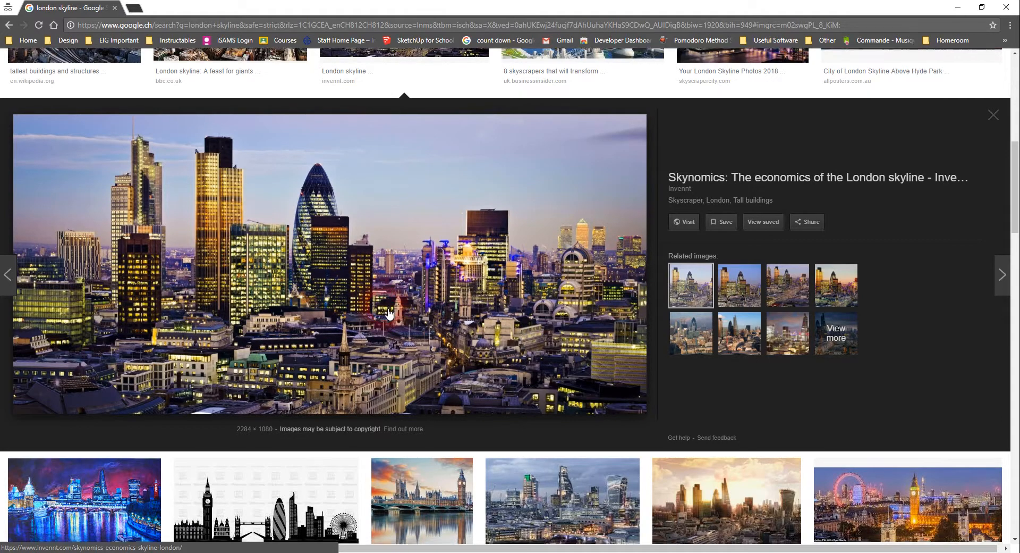
# Find the black silhouette "London skyline with bridge and tower" in the image results and copy the image
pyautogui.scroll(-4, 393, 303)
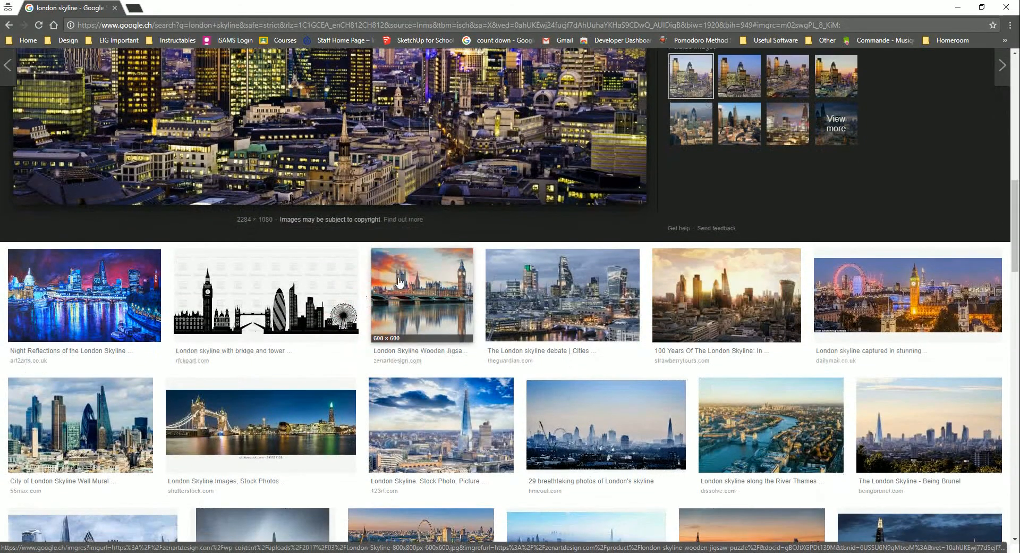
pyautogui.click(298, 300)
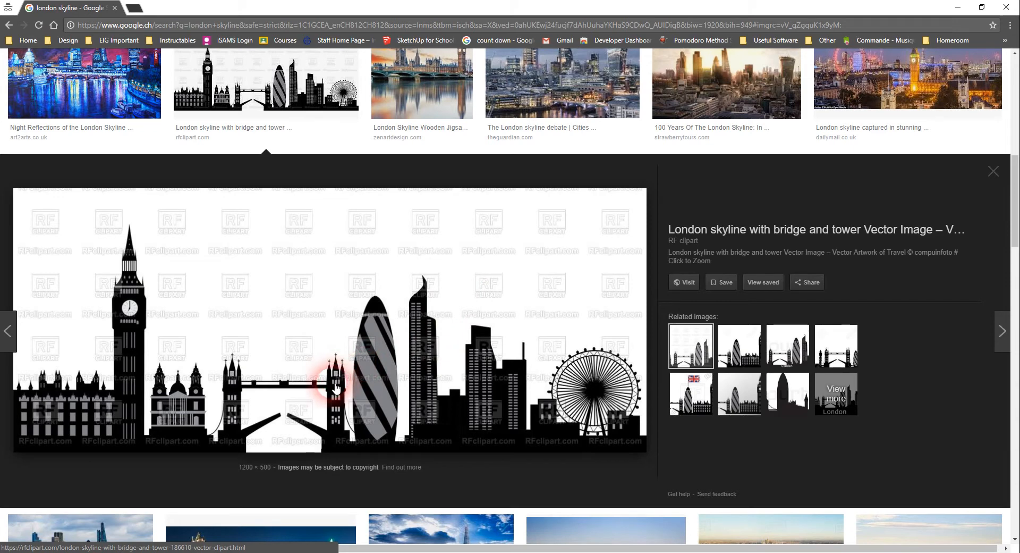
pyautogui.rightClick(288, 307)
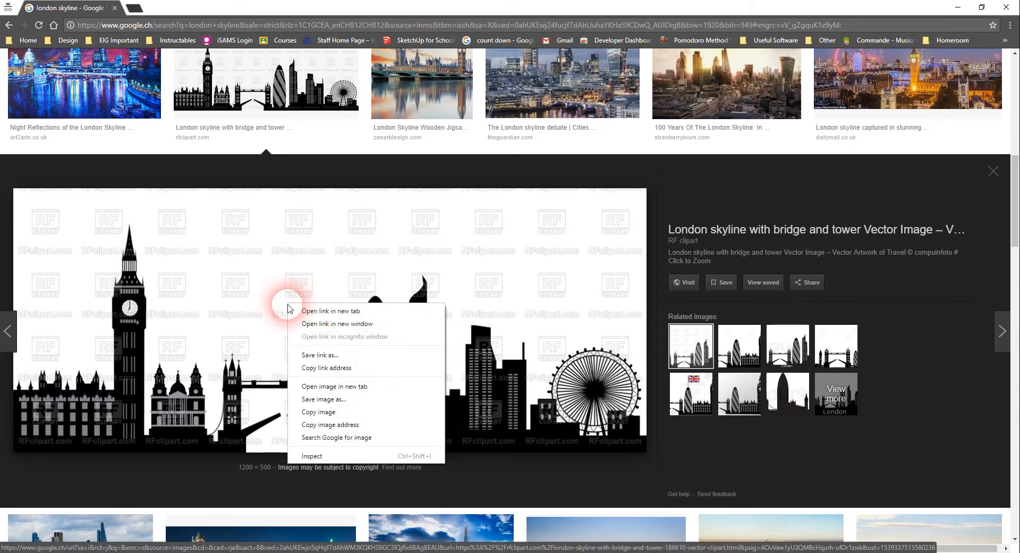
pyautogui.click(319, 412)
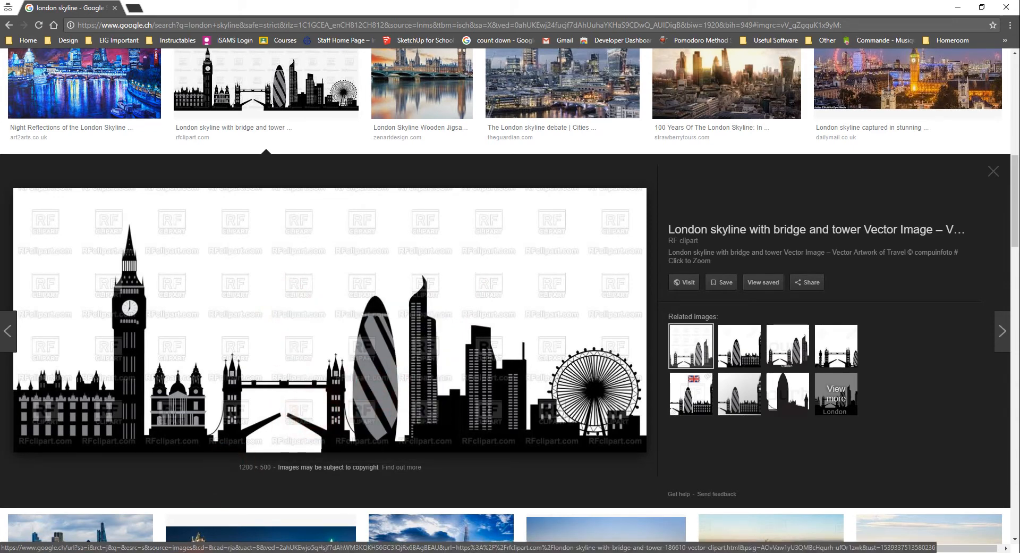
# Switch to paint.net and paste the copied skyline into a new image
pyautogui.click(230, 552)
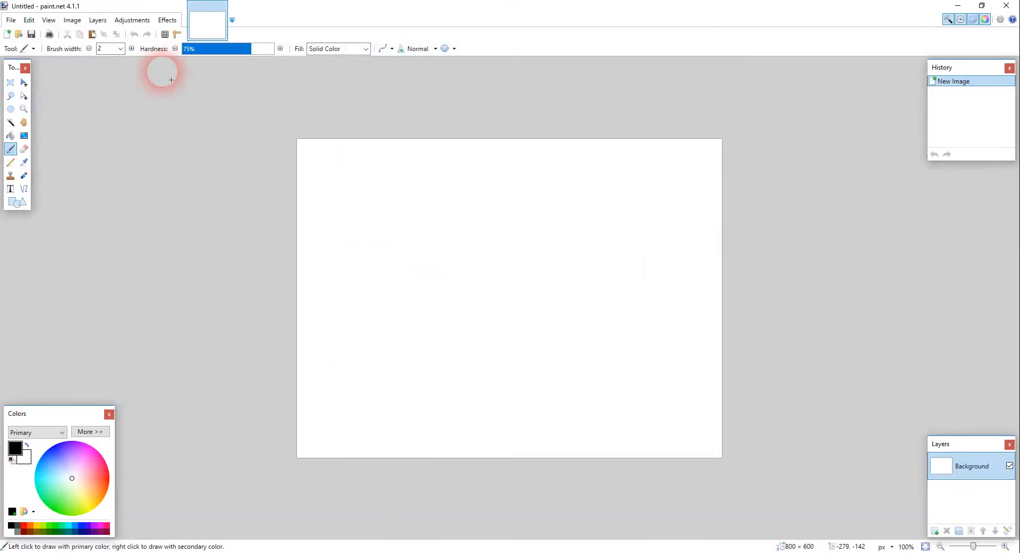
pyautogui.click(29, 20)
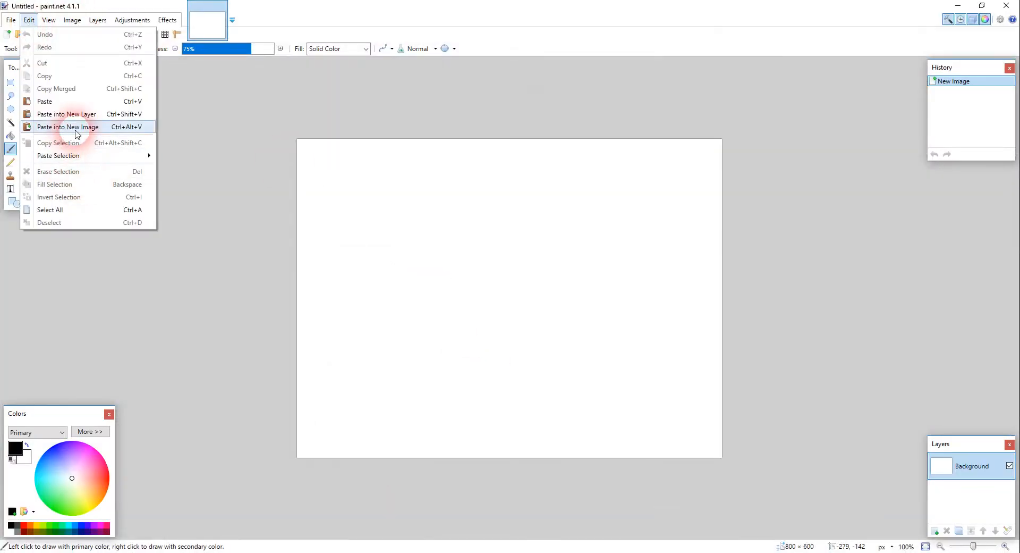
pyautogui.click(76, 132)
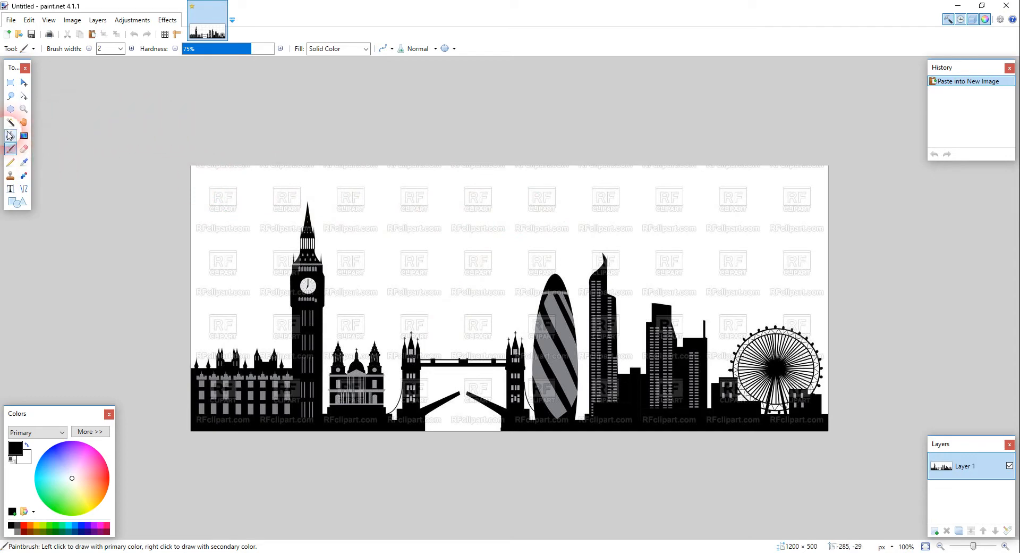
# Crop the image to a full-width rectangular selection of about 1200 × 435 pixels, starting just above the clock tower's tip
pyautogui.click(10, 84)
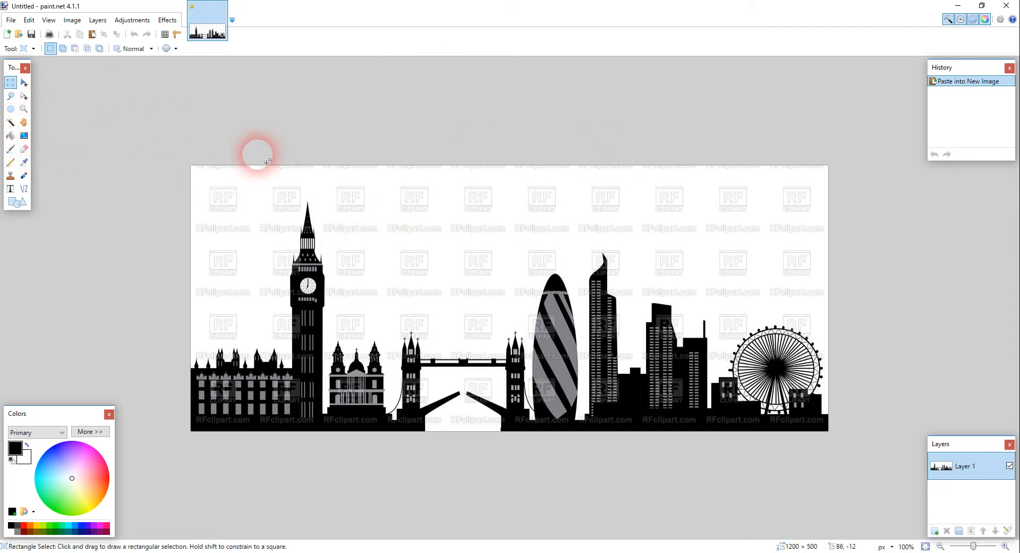
pyautogui.moveTo(186, 435); pyautogui.dragTo(872, 200)
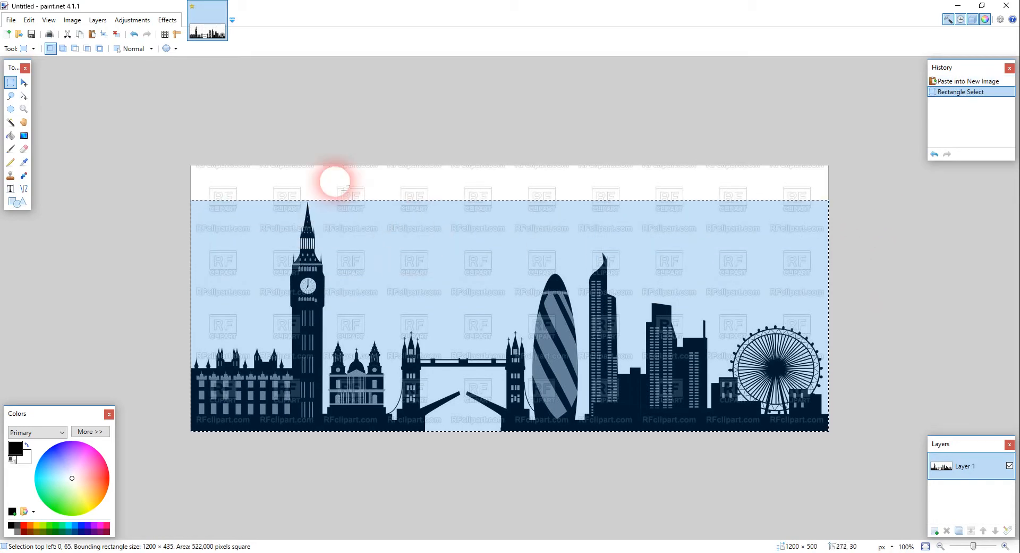
pyautogui.keyDown('ctrl'); pyautogui.scroll(4, 308, 204); pyautogui.keyUp('ctrl')
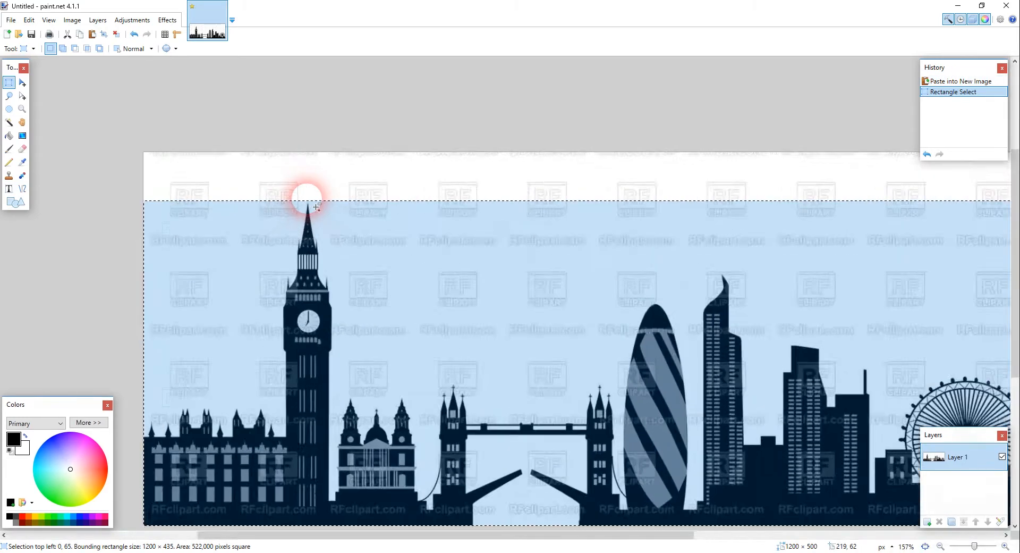
pyautogui.keyDown('ctrl'); pyautogui.scroll(3, 317, 206); pyautogui.keyUp('ctrl')
pyautogui.keyDown('ctrl'); pyautogui.scroll(-5, 320, 235); pyautogui.keyUp('ctrl')
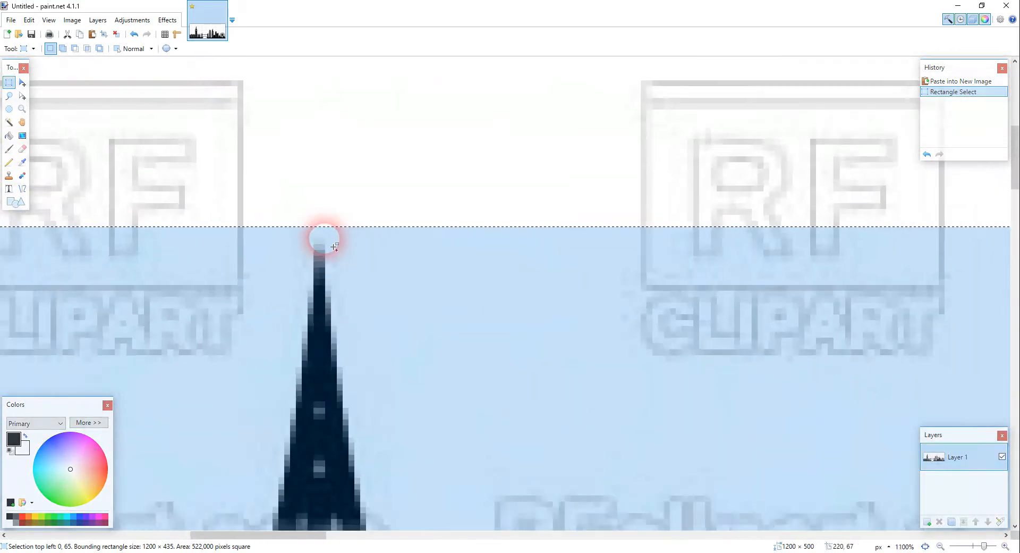
pyautogui.keyDown('ctrl'); pyautogui.scroll(-5, 334, 246); pyautogui.keyUp('ctrl')
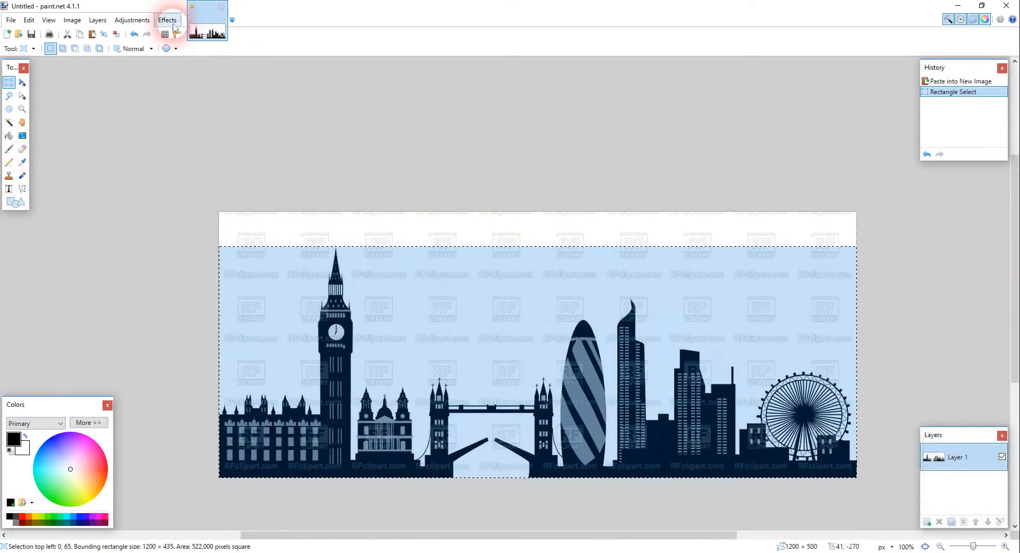
pyautogui.click(79, 21)
pyautogui.click(88, 32)
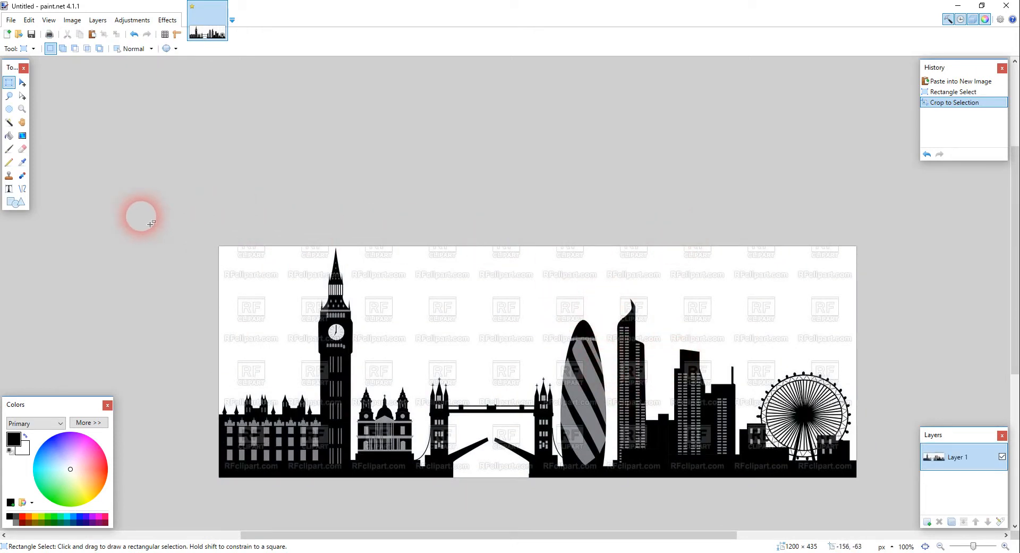
# Select the white sky background with the Magic Wand and set its flood mode to Global
pyautogui.click(9, 122)
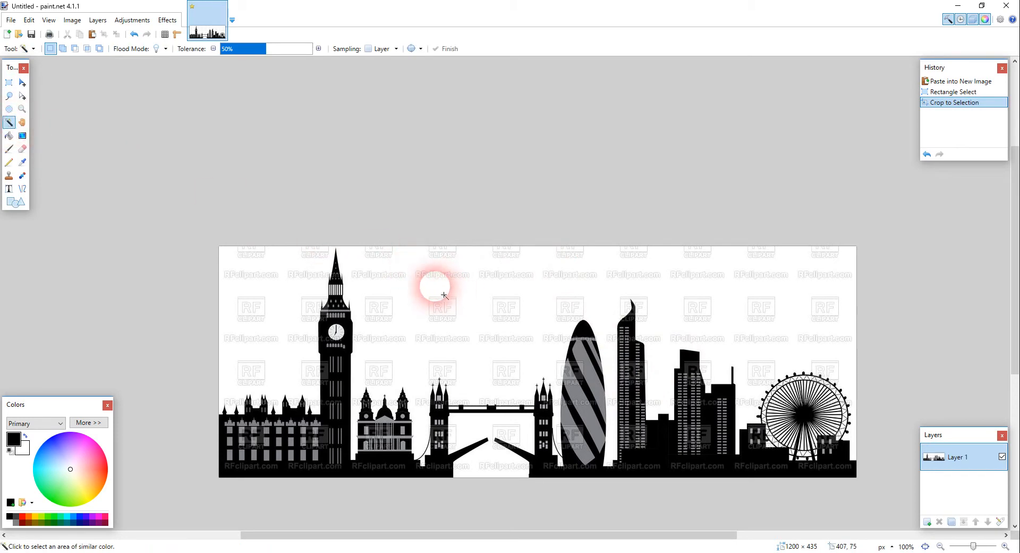
pyautogui.click(435, 286)
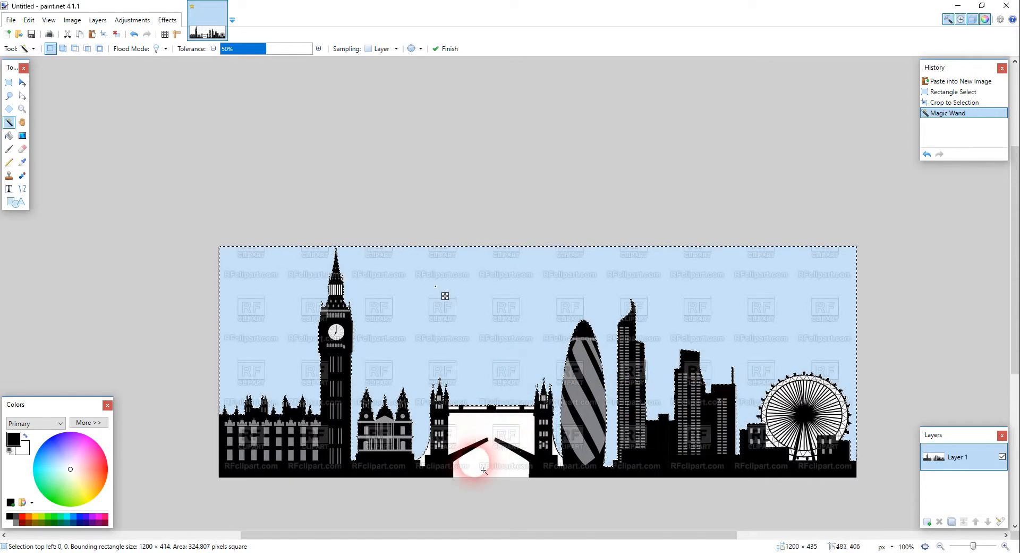
pyautogui.click(164, 48)
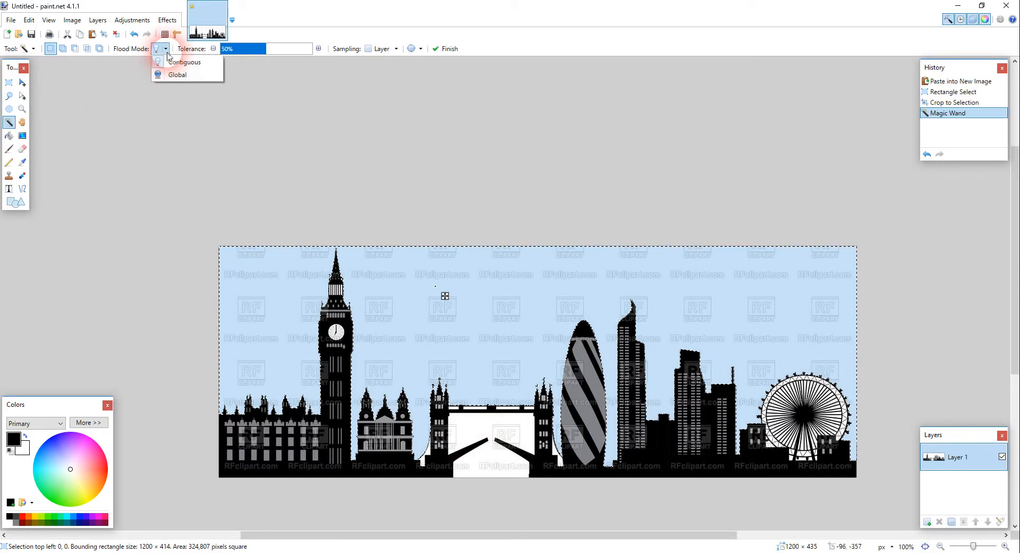
pyautogui.click(177, 74)
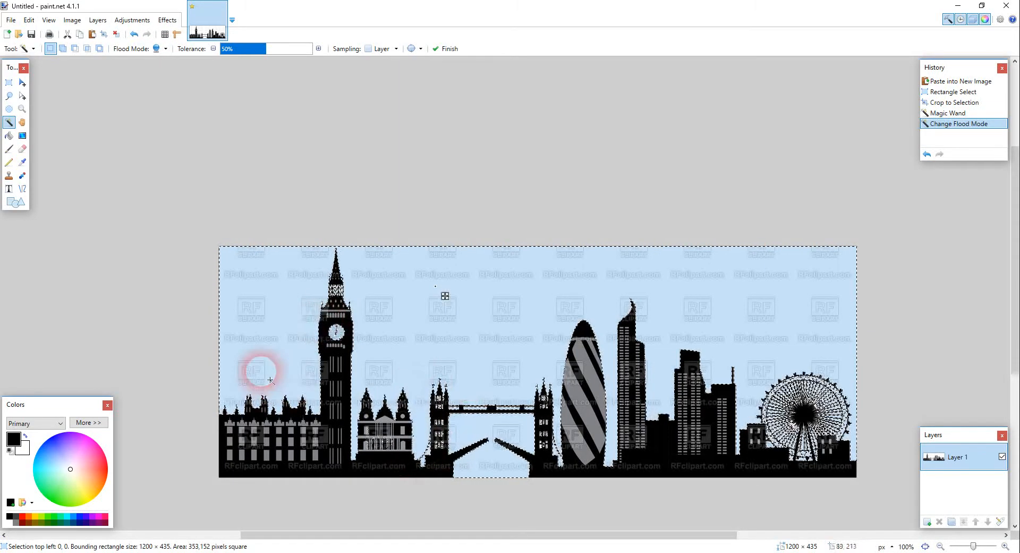
# Examine the selection edges closely around the clock face, the bridge tower windows and the bridge
pyautogui.keyDown('ctrl'); pyautogui.scroll(10, 329, 338); pyautogui.keyUp('ctrl')
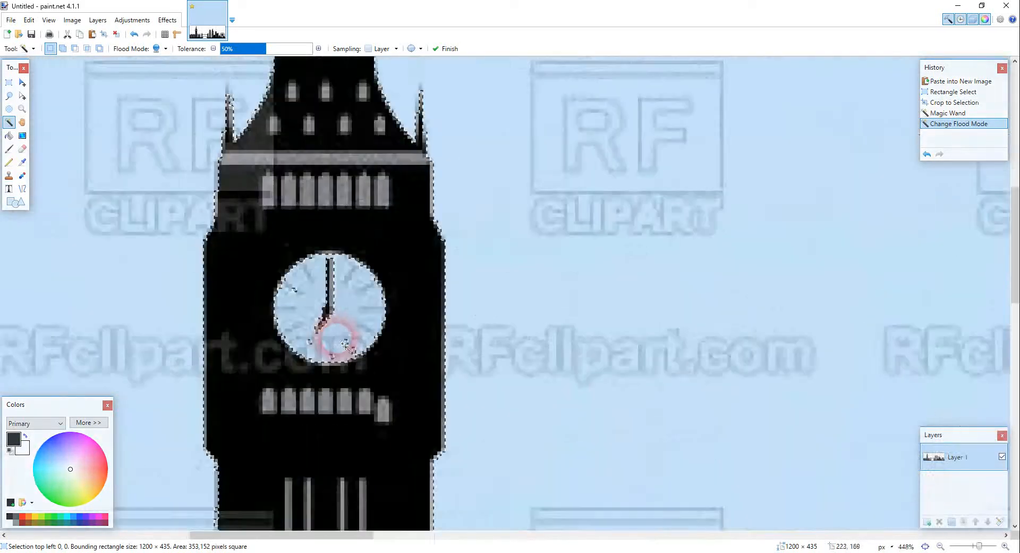
pyautogui.keyDown('ctrl'); pyautogui.scroll(2, 347, 351); pyautogui.keyUp('ctrl')
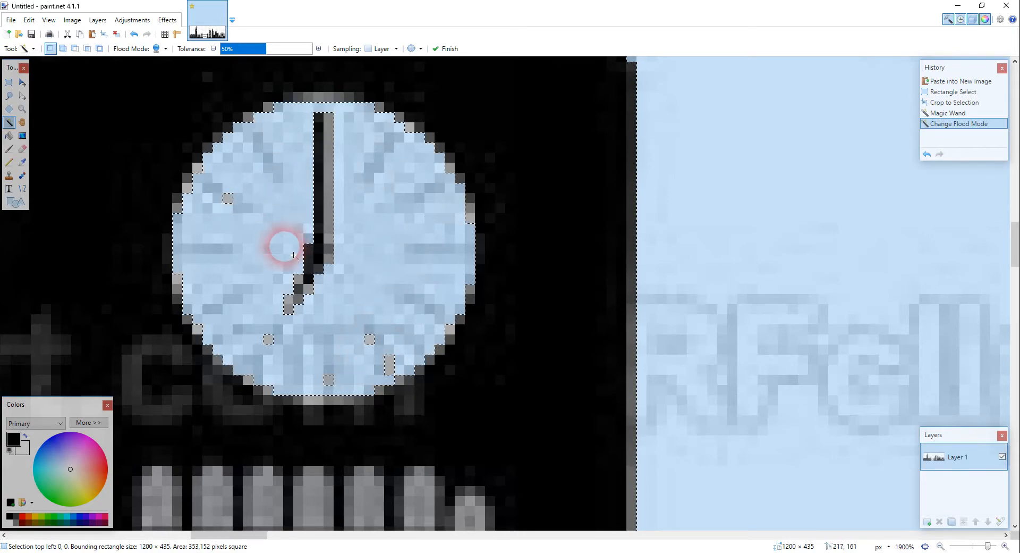
pyautogui.keyDown('ctrl'); pyautogui.scroll(-3, 298, 255); pyautogui.keyUp('ctrl')
pyautogui.keyDown('ctrl'); pyautogui.scroll(-6, 305, 259); pyautogui.keyUp('ctrl')
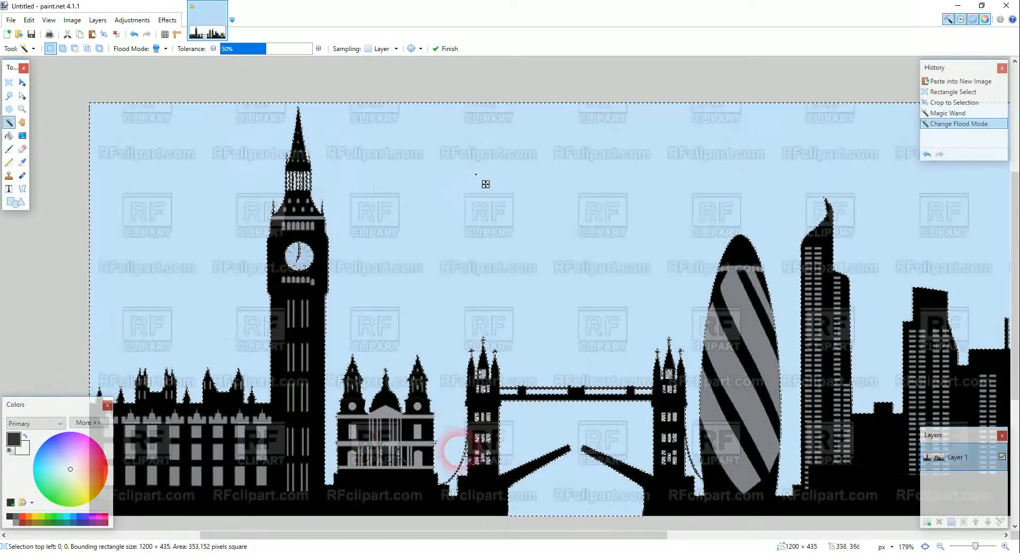
pyautogui.keyDown('ctrl'); pyautogui.scroll(6, 473, 435); pyautogui.keyUp('ctrl')
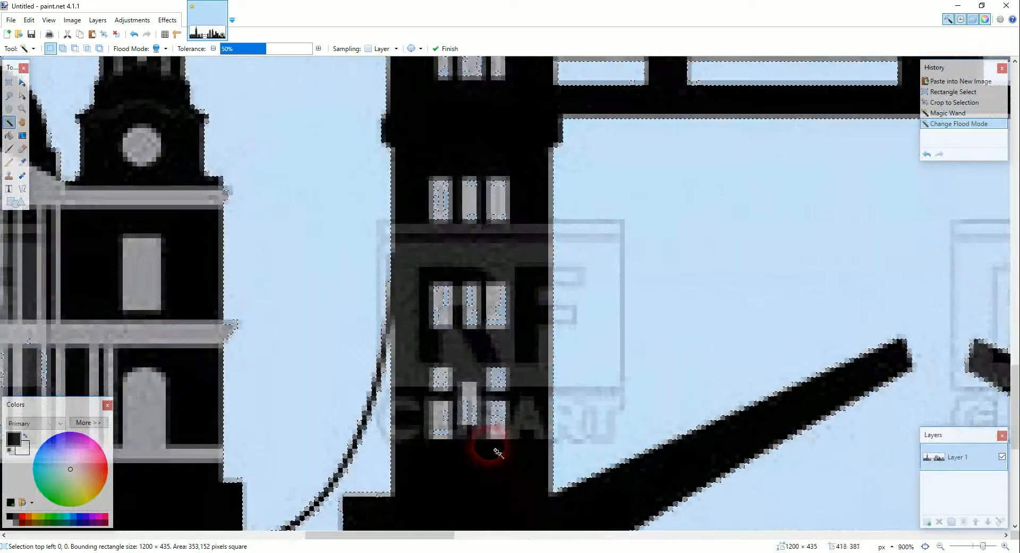
pyautogui.keyDown('ctrl'); pyautogui.scroll(-2, 488, 448); pyautogui.keyUp('ctrl')
pyautogui.keyDown('ctrl'); pyautogui.scroll(-3, 490, 450); pyautogui.keyUp('ctrl')
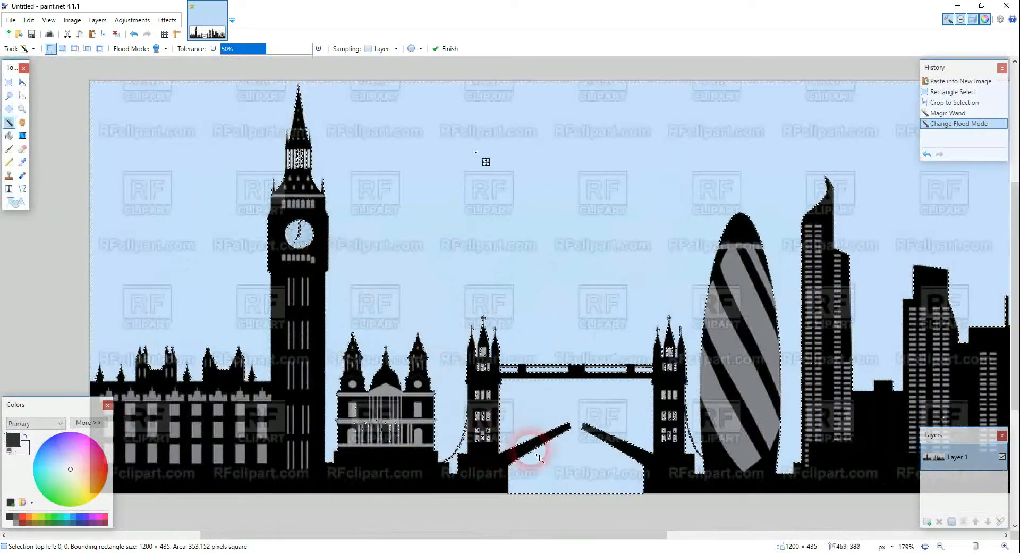
pyautogui.keyDown('ctrl'); pyautogui.scroll(3, 500, 461); pyautogui.keyUp('ctrl')
pyautogui.keyDown('ctrl'); pyautogui.scroll(4, 502, 464); pyautogui.keyUp('ctrl')
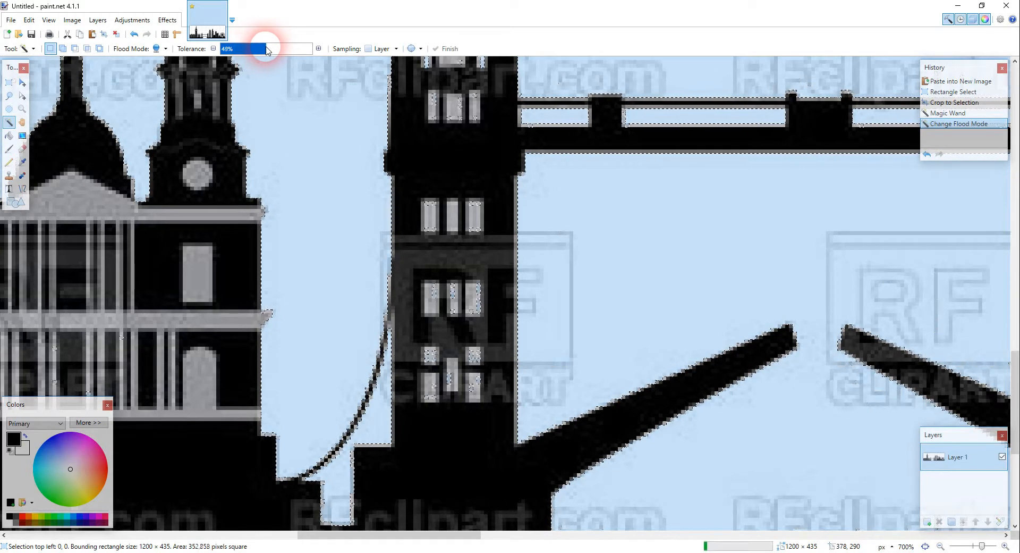
# Try a Magic Wand tolerance of 66% and check the selection around the bridge tower and the domed building
pyautogui.moveTo(266, 50); pyautogui.dragTo(283, 50)
pyautogui.scroll(-2, 170, 218)
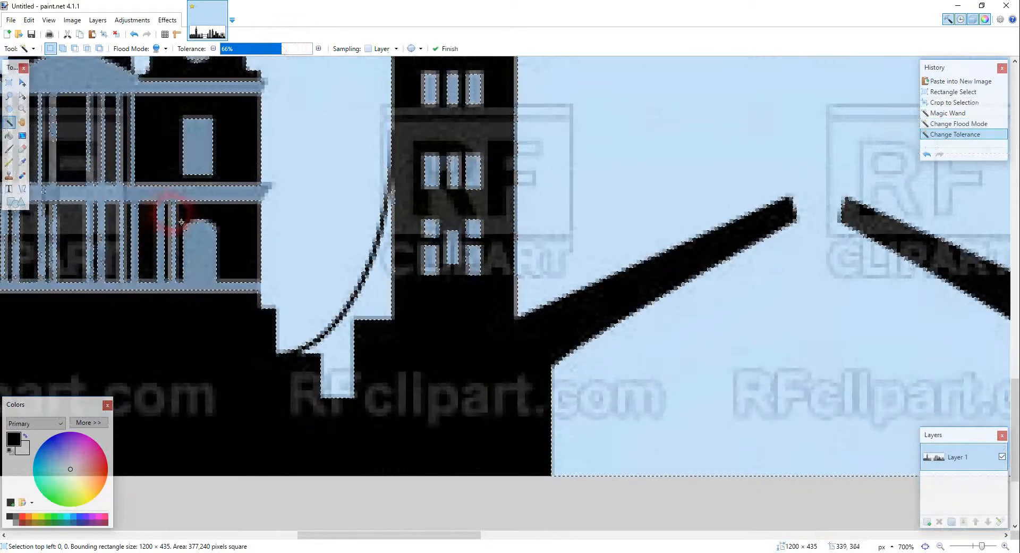
pyautogui.scroll(3, 202, 255)
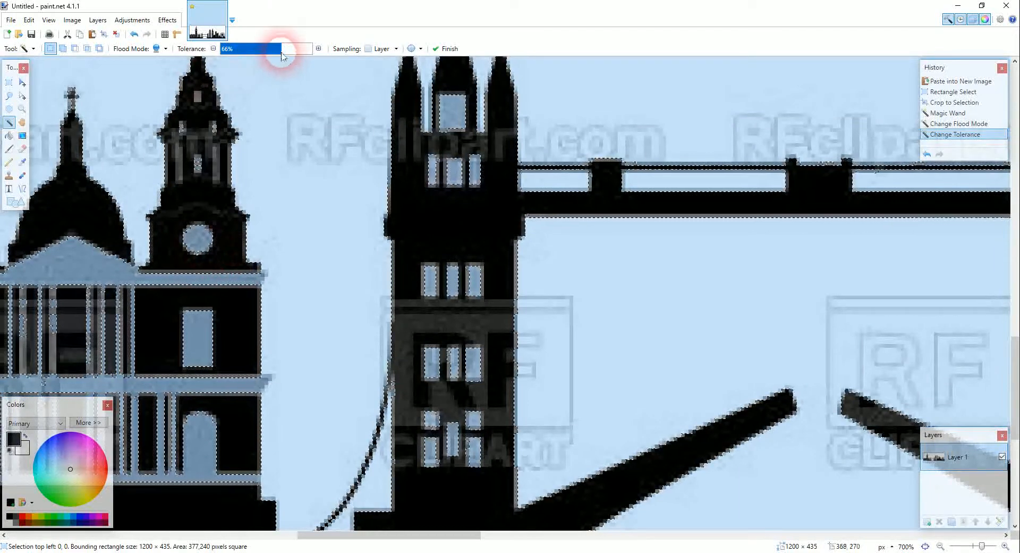
# Lower the Magic Wand tolerance to 42% and check the selection on the bridge tower windows and across the skyline
pyautogui.click(278, 50)
pyautogui.moveTo(278, 50); pyautogui.dragTo(256, 55)
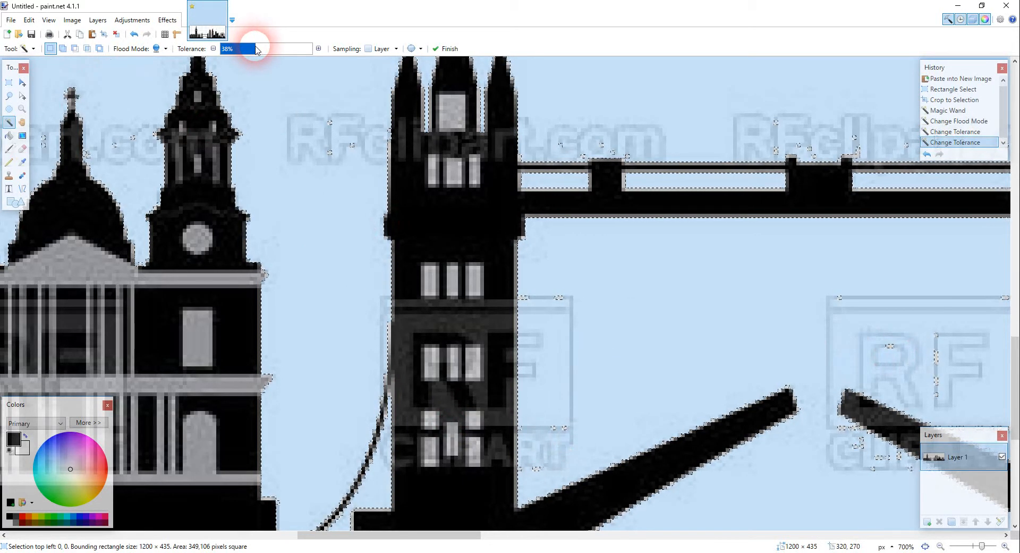
pyautogui.moveTo(255, 46); pyautogui.dragTo(258, 48)
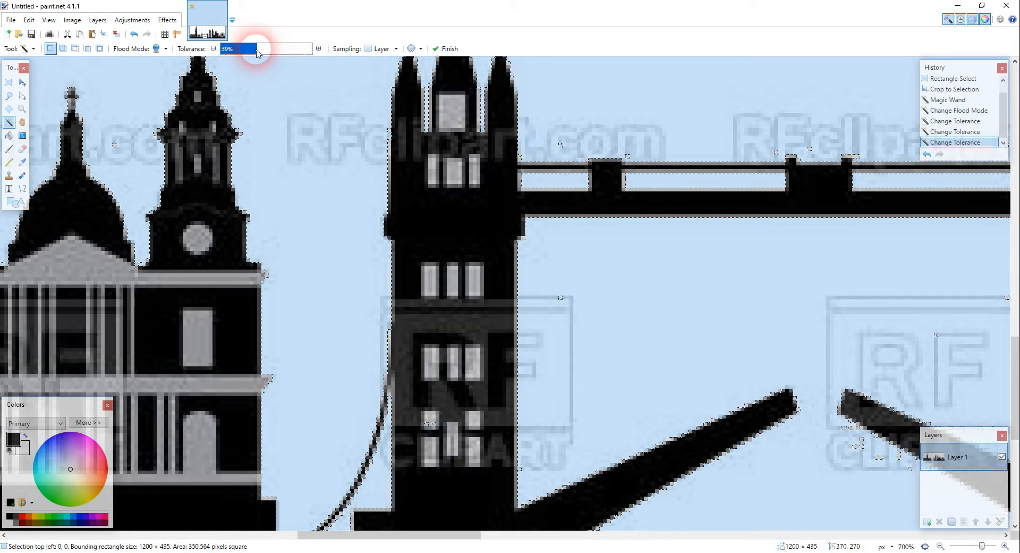
pyautogui.moveTo(258, 49); pyautogui.dragTo(259, 50)
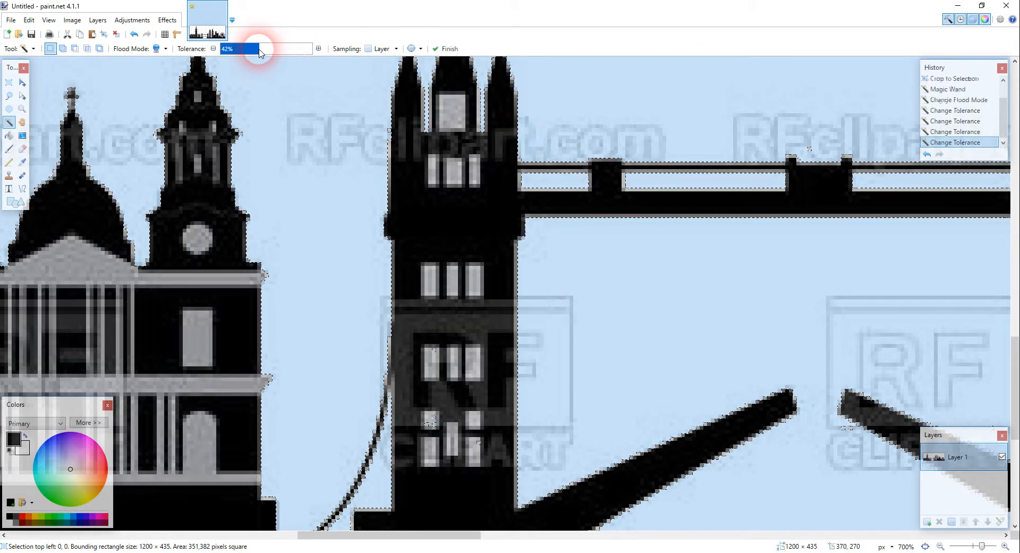
pyautogui.keyDown('ctrl'); pyautogui.scroll(-2, 372, 377); pyautogui.keyUp('ctrl')
pyautogui.keyDown('ctrl'); pyautogui.scroll(4, 419, 375); pyautogui.keyUp('ctrl')
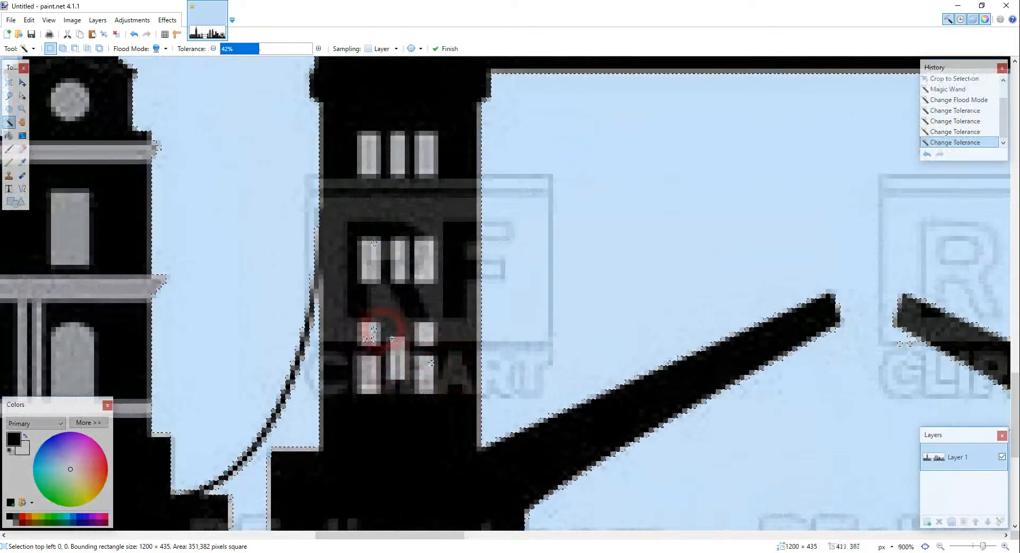
pyautogui.keyDown('ctrl'); pyautogui.scroll(-8, 392, 338); pyautogui.keyUp('ctrl')
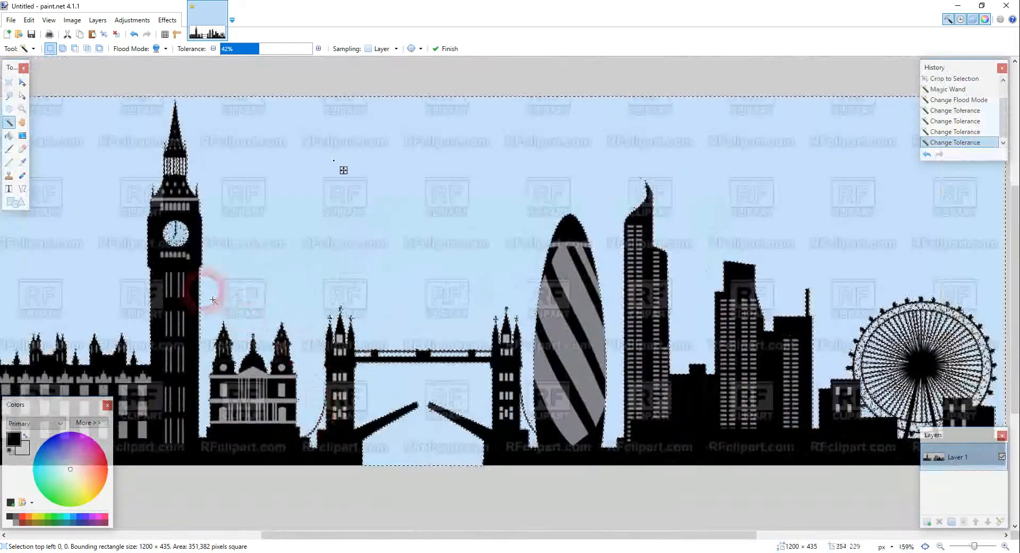
pyautogui.keyDown('ctrl'); pyautogui.scroll(-1, 401, 298); pyautogui.keyUp('ctrl')
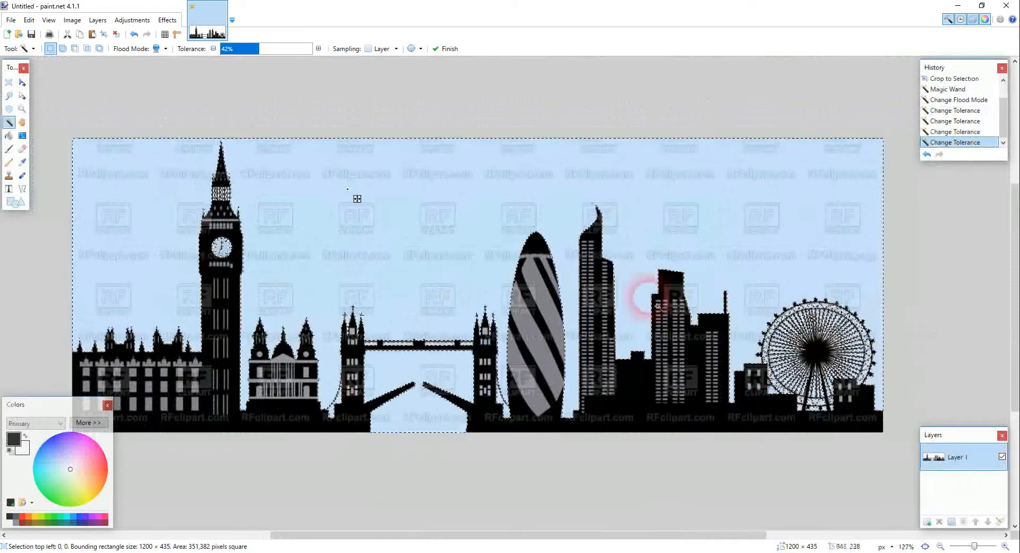
# Examine the selection edges around the bridge tower, the striped tower, the skyscrapers and the Ferris wheel spokes
pyautogui.keyDown('ctrl'); pyautogui.scroll(10, 420, 372); pyautogui.keyUp('ctrl')
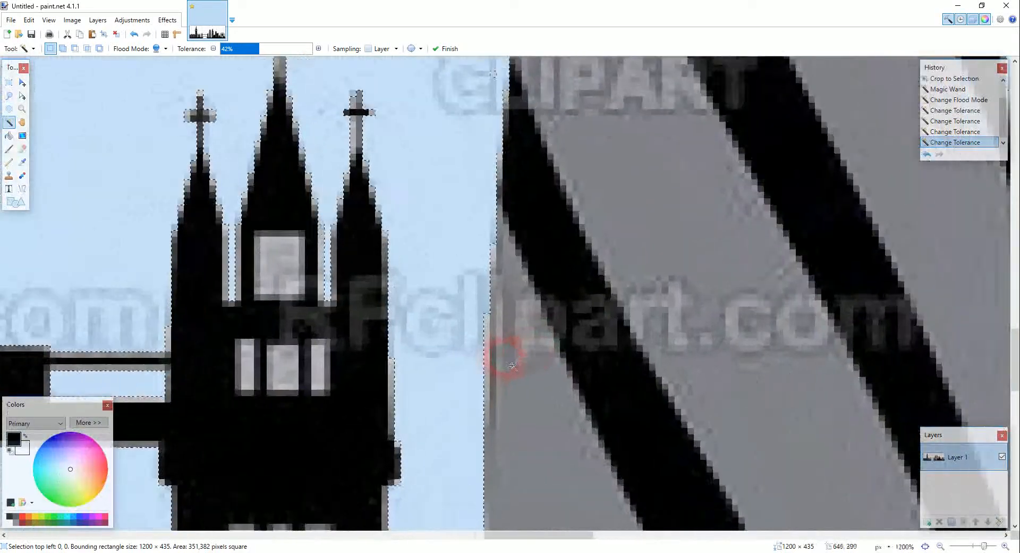
pyautogui.keyDown('ctrl'); pyautogui.scroll(2, 478, 307); pyautogui.keyUp('ctrl')
pyautogui.keyDown('ctrl'); pyautogui.scroll(-5, 467, 278); pyautogui.keyUp('ctrl')
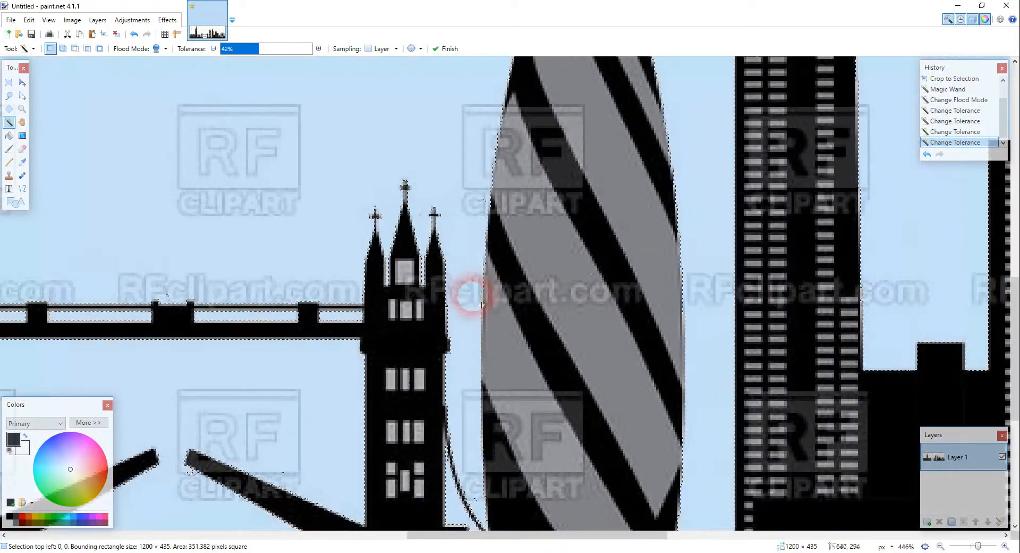
pyautogui.keyDown('ctrl'); pyautogui.scroll(-5, 482, 304); pyautogui.keyUp('ctrl')
pyautogui.keyDown('ctrl'); pyautogui.scroll(3, 905, 344); pyautogui.keyUp('ctrl')
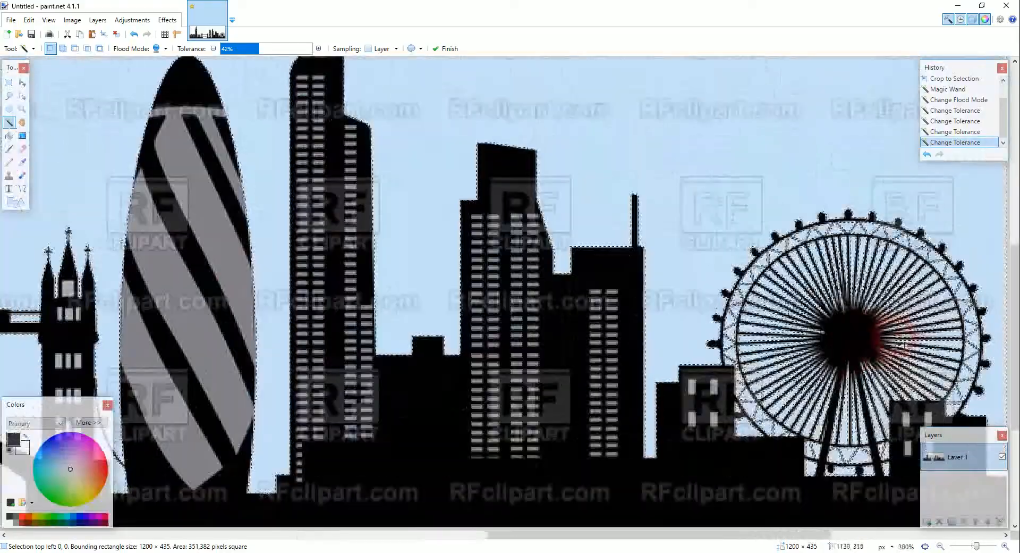
pyautogui.keyDown('ctrl'); pyautogui.scroll(5, 905, 345); pyautogui.keyUp('ctrl')
pyautogui.keyDown('ctrl'); pyautogui.scroll(-5, 609, 354); pyautogui.keyUp('ctrl')
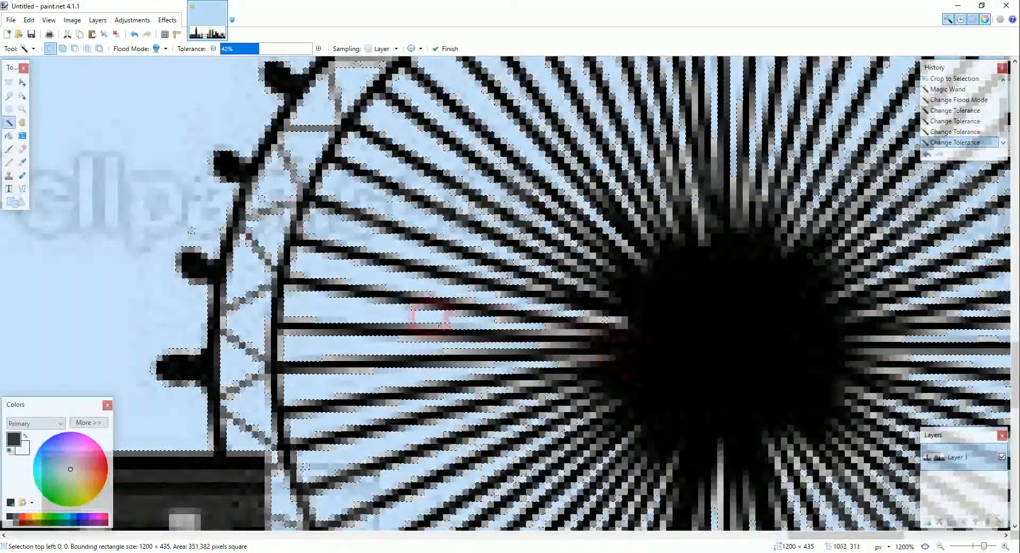
pyautogui.keyDown('ctrl'); pyautogui.scroll(5, 416, 346); pyautogui.keyUp('ctrl')
pyautogui.keyDown('ctrl'); pyautogui.scroll(-10, 416, 346); pyautogui.keyUp('ctrl')
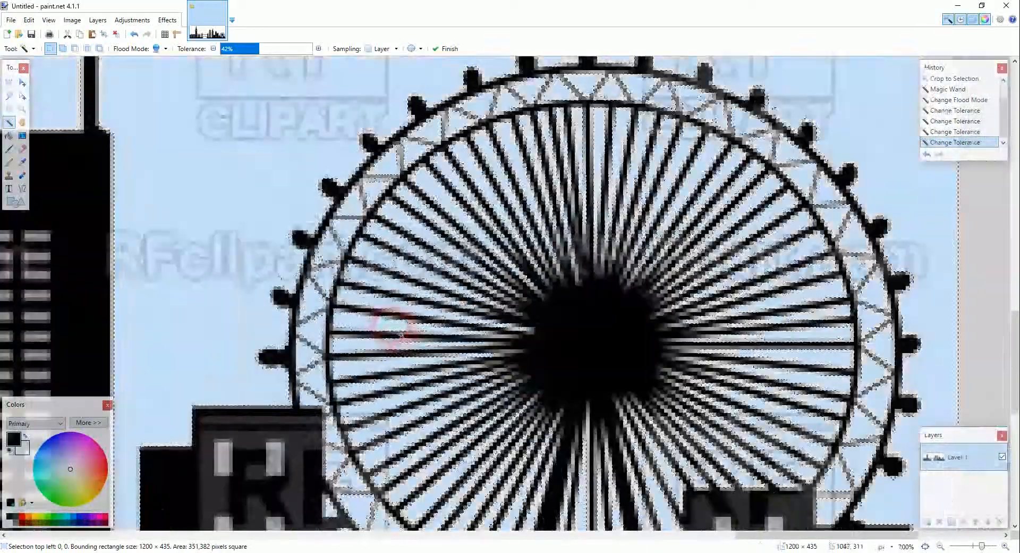
pyautogui.keyDown('ctrl'); pyautogui.scroll(-4, 644, 369); pyautogui.keyUp('ctrl')
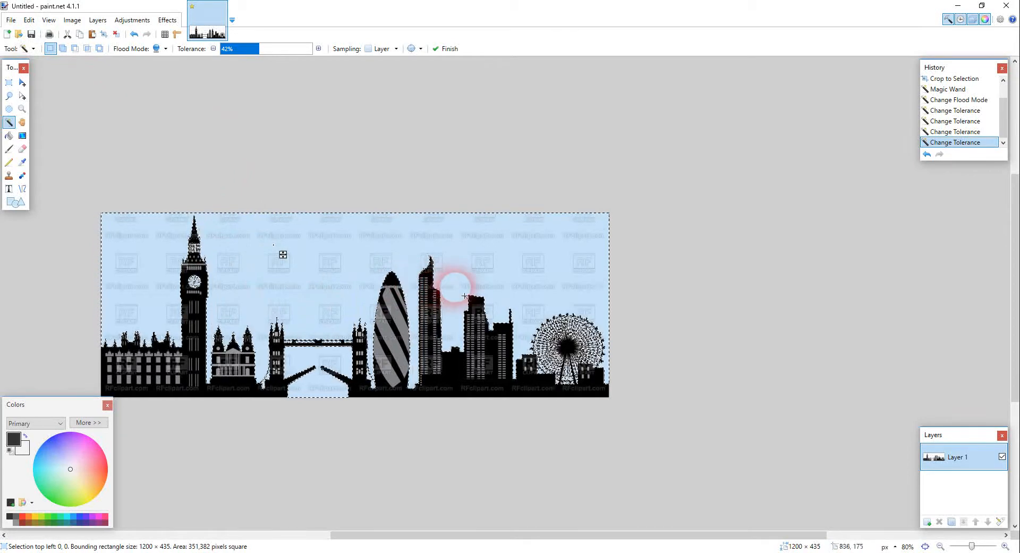
# Invert the selection to cover the skyline instead of the sky and crop the image to it
pyautogui.click(28, 20)
pyautogui.click(75, 197)
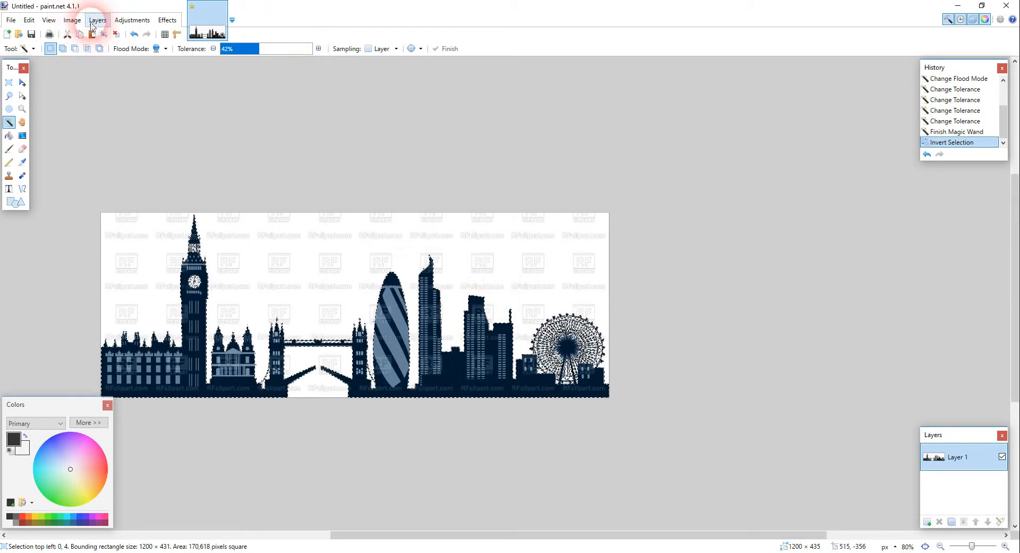
pyautogui.click(72, 20)
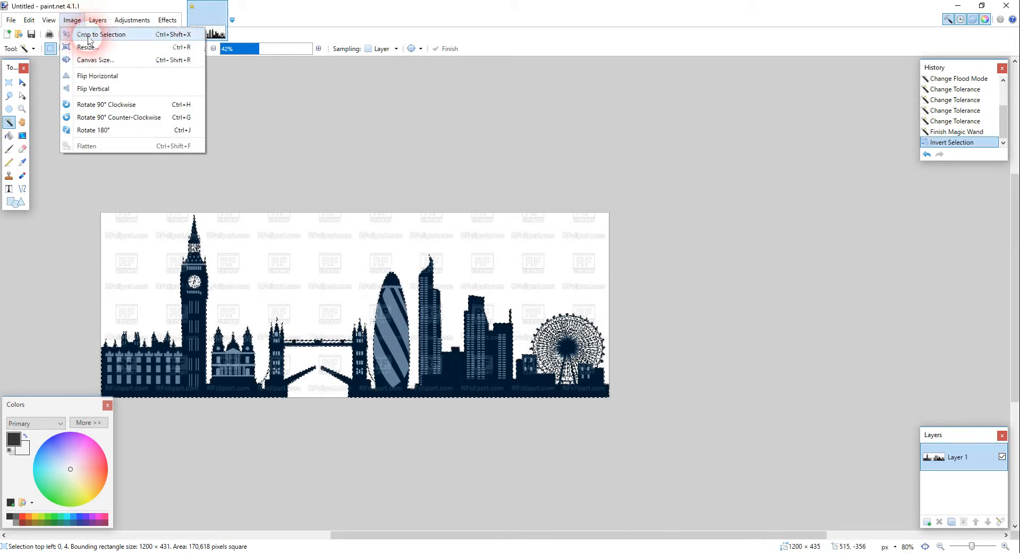
pyautogui.click(93, 34)
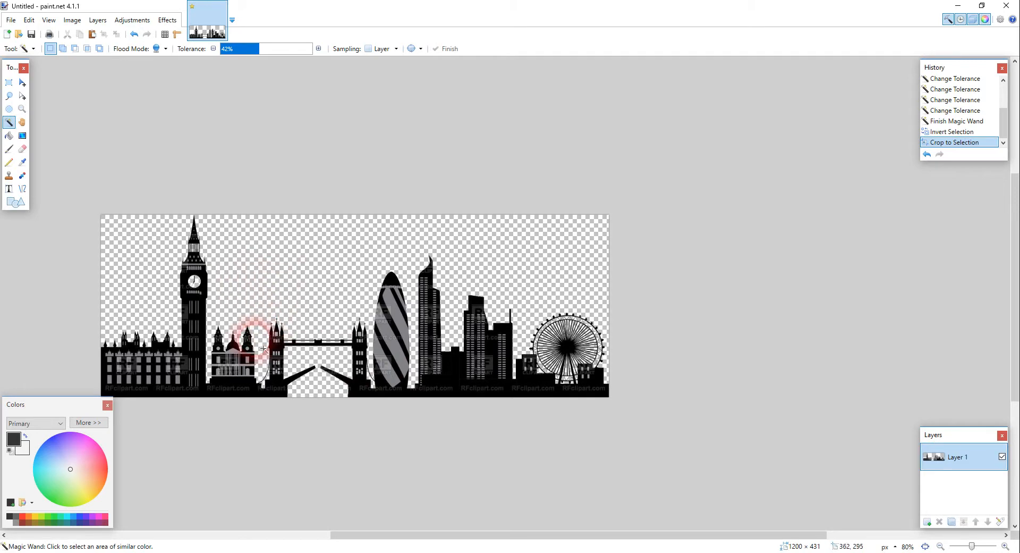
# Inspect the windows and watermark remnants on the bridge towers and the domed building
pyautogui.keyDown('ctrl'); pyautogui.scroll(10, 283, 385); pyautogui.keyUp('ctrl')
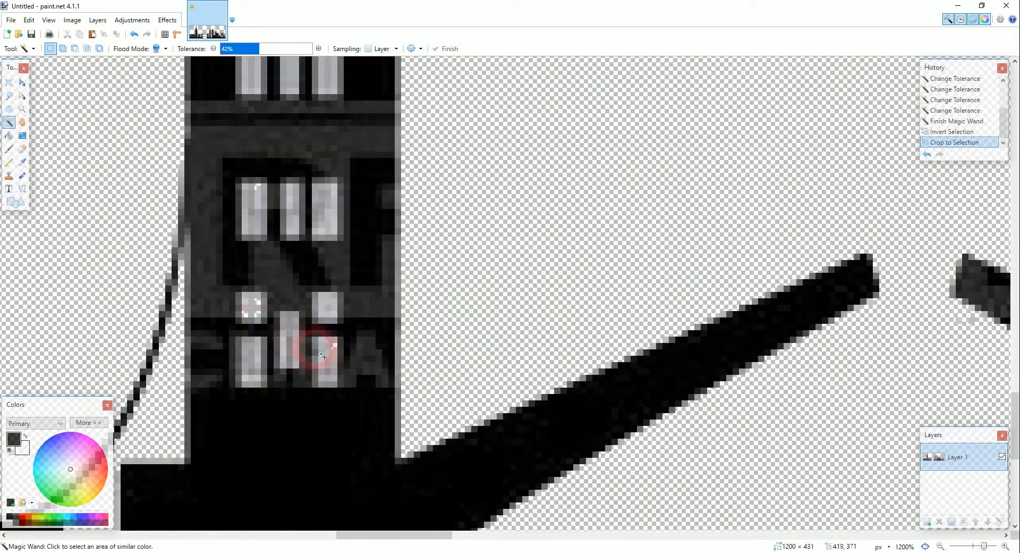
pyautogui.keyDown('ctrl'); pyautogui.scroll(-7, 346, 368); pyautogui.keyUp('ctrl')
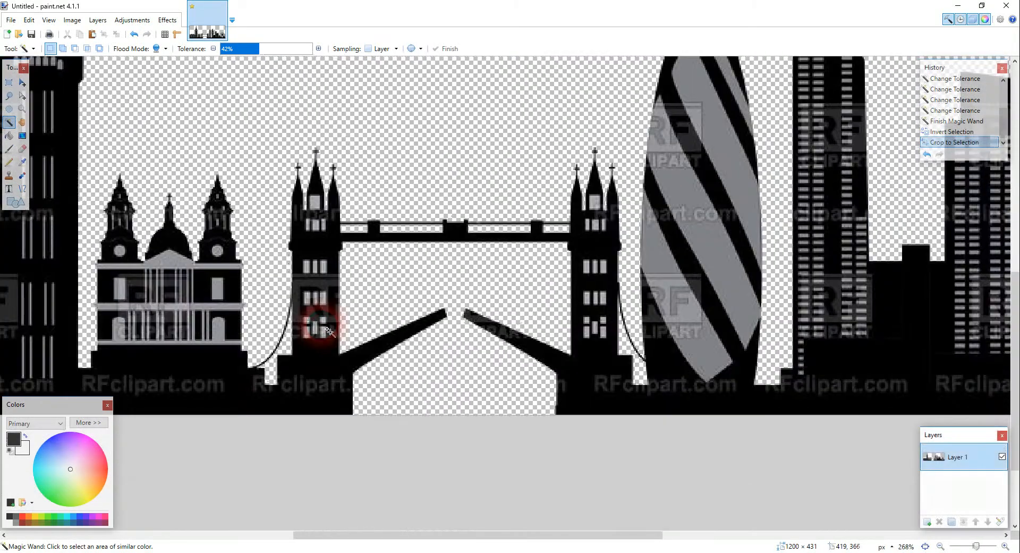
pyautogui.keyDown('ctrl'); pyautogui.scroll(-1, 332, 348); pyautogui.keyUp('ctrl')
pyautogui.keyDown('ctrl'); pyautogui.scroll(3, 332, 348); pyautogui.keyUp('ctrl')
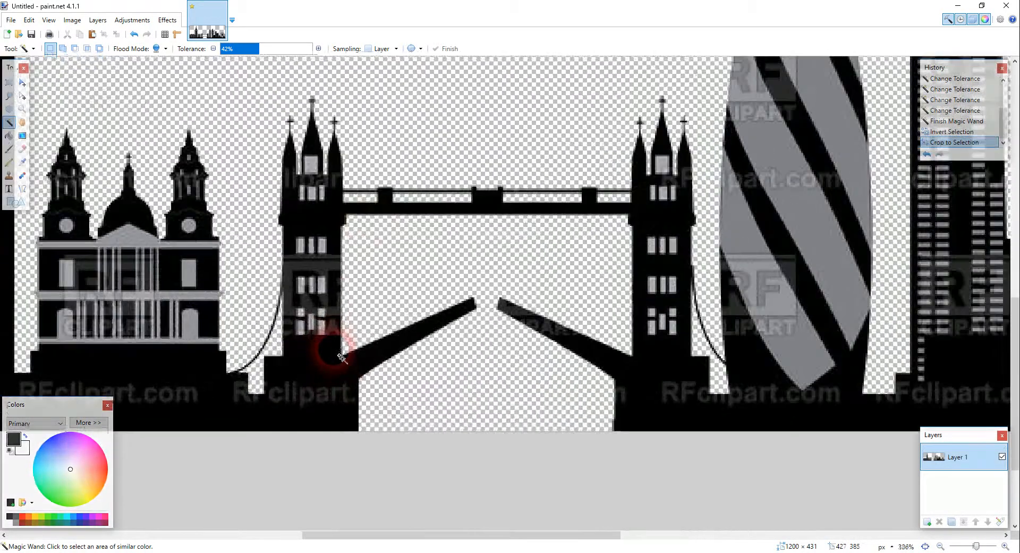
pyautogui.keyDown('ctrl'); pyautogui.scroll(2, 362, 229); pyautogui.keyUp('ctrl')
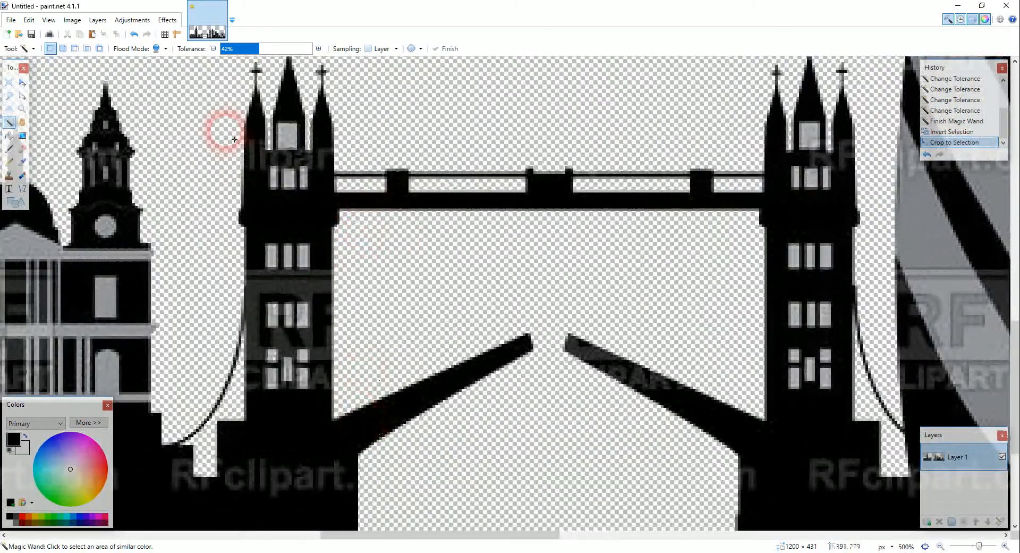
# Try the Contiguous flood mode for the Magic Wand and look over the watermarked base and the skyline
pyautogui.click(162, 48)
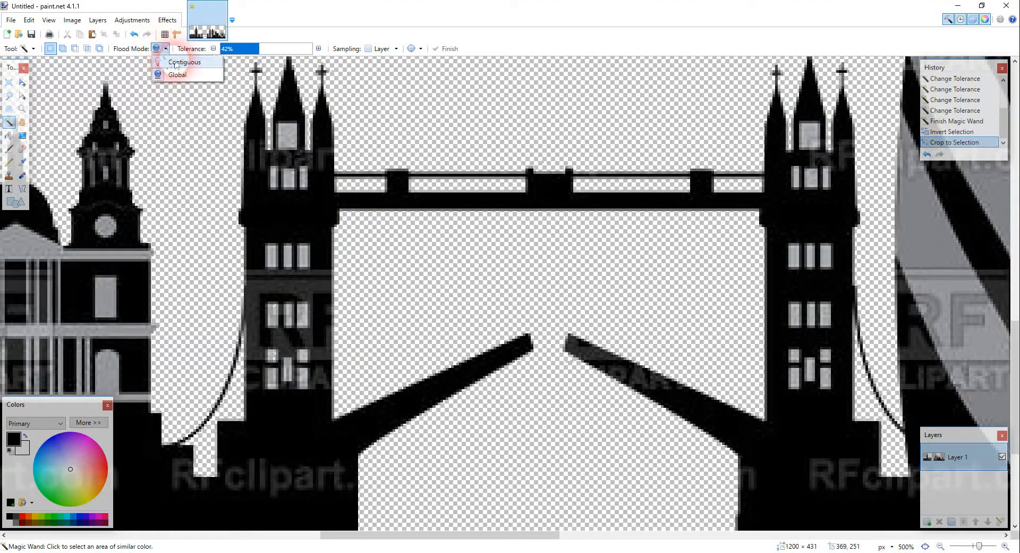
pyautogui.click(175, 64)
pyautogui.keyDown('ctrl'); pyautogui.scroll(2, 276, 380); pyautogui.keyUp('ctrl')
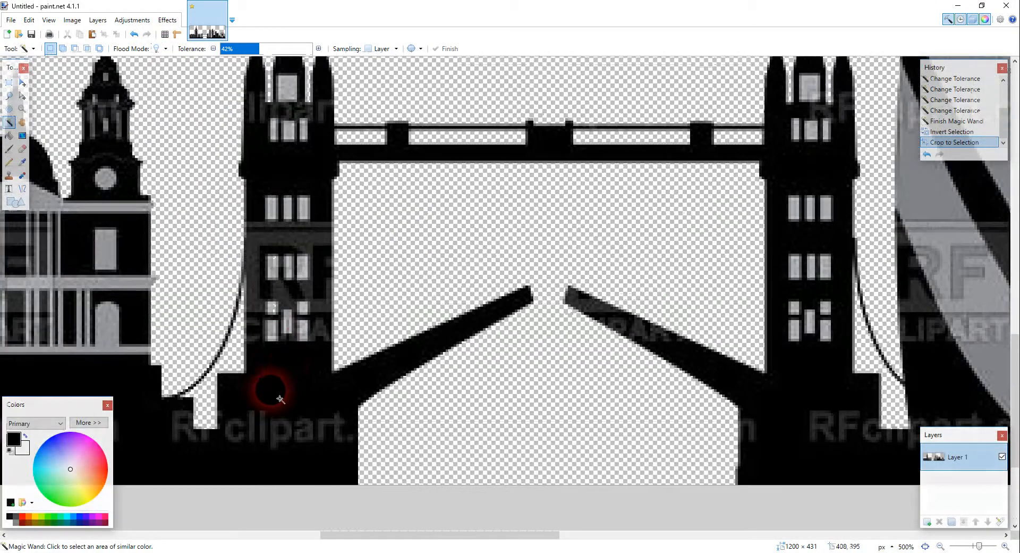
pyautogui.keyDown('ctrl'); pyautogui.scroll(-8, 290, 377); pyautogui.keyUp('ctrl')
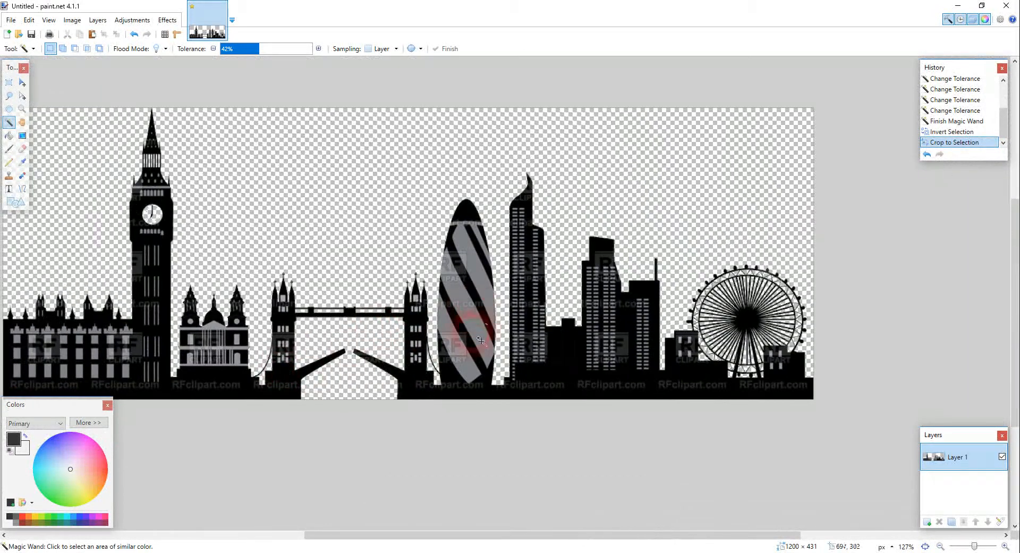
pyautogui.keyDown('ctrl'); pyautogui.scroll(-2, 482, 280); pyautogui.keyUp('ctrl')
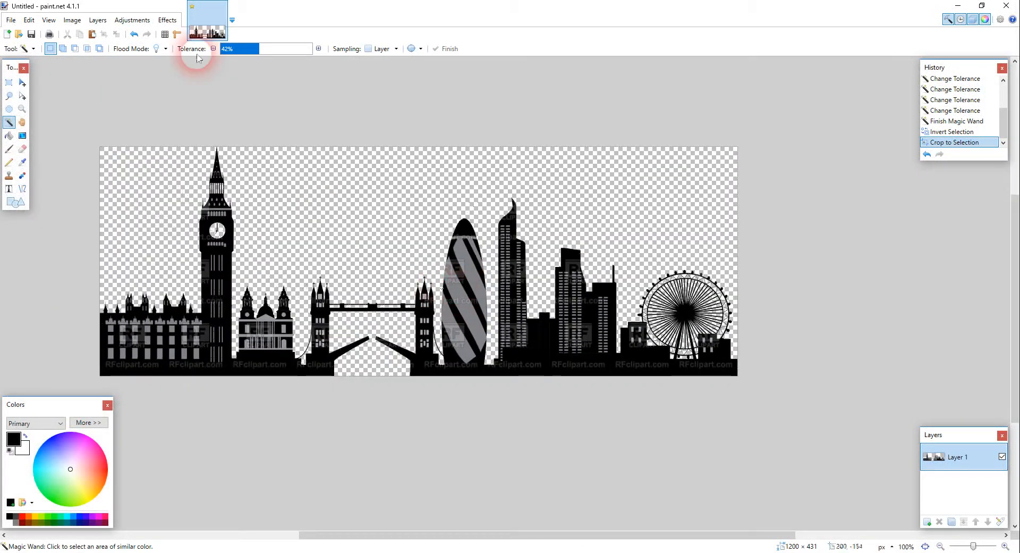
# Set the Magic Wand's flood mode to Global and select all the black areas of the skyline from the clock tower
pyautogui.click(166, 48)
pyautogui.click(175, 75)
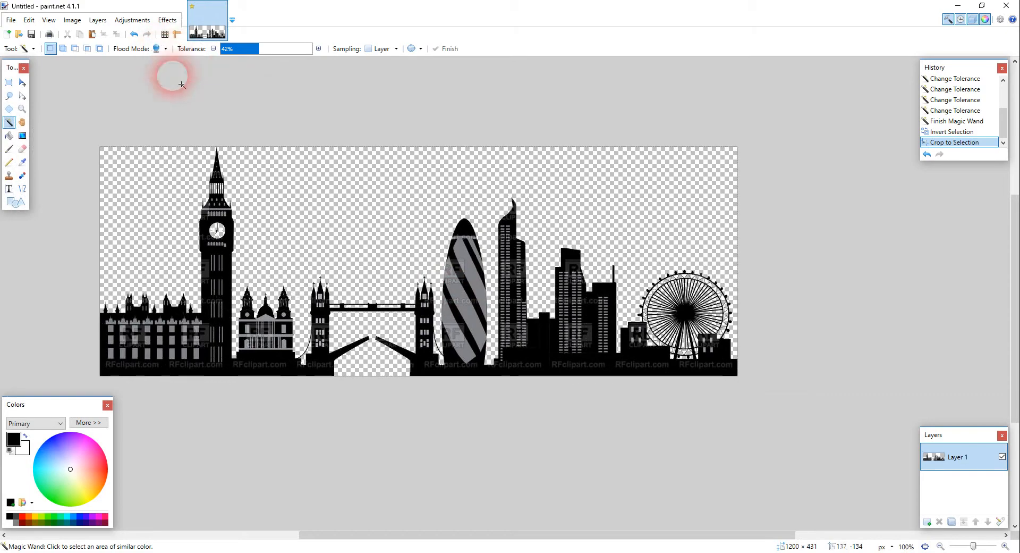
pyautogui.click(213, 257)
# Examine the black-area selection across the domed building, the clock tower, the skyscrapers and the Ferris wheel
pyautogui.keyDown('ctrl'); pyautogui.scroll(2, 189, 338); pyautogui.keyUp('ctrl')
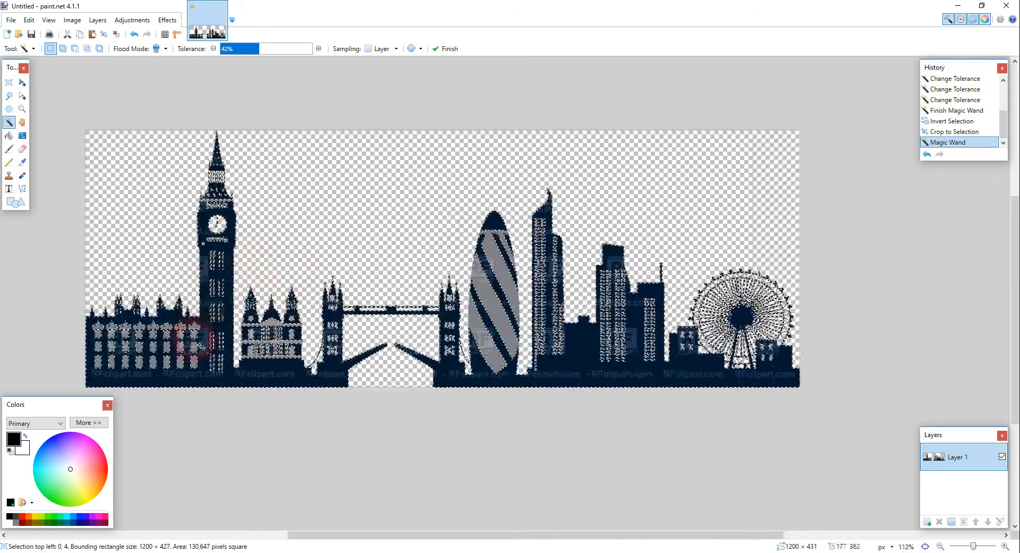
pyautogui.keyDown('ctrl'); pyautogui.scroll(2, 183, 356); pyautogui.keyUp('ctrl')
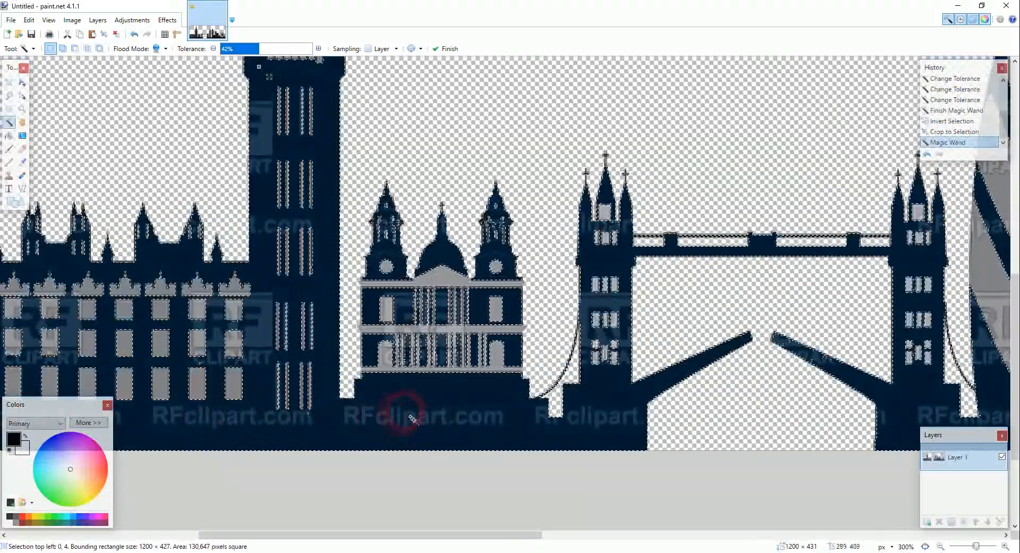
pyautogui.keyDown('ctrl'); pyautogui.scroll(1, 444, 307); pyautogui.keyUp('ctrl')
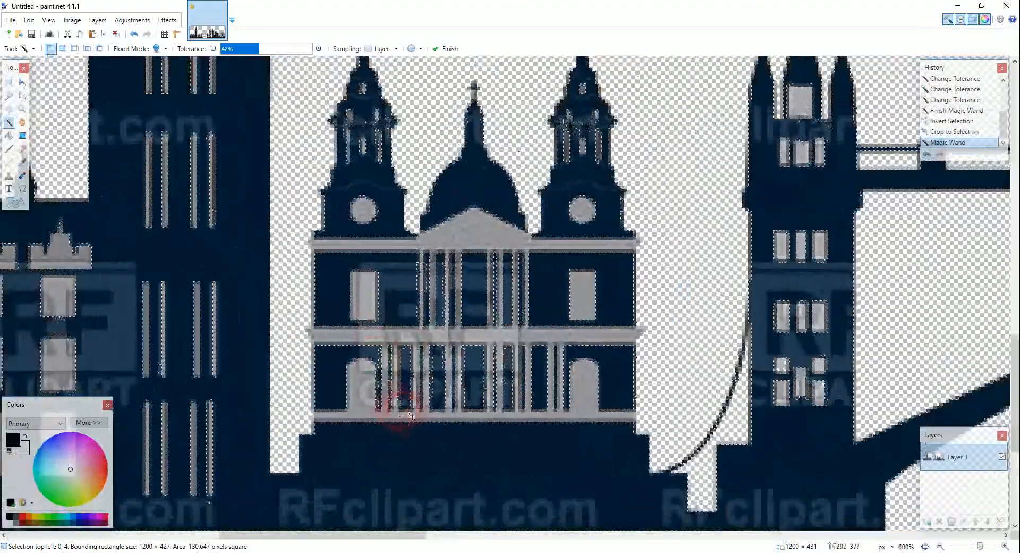
pyautogui.keyDown('ctrl'); pyautogui.scroll(-2, 420, 414); pyautogui.keyUp('ctrl')
pyautogui.keyDown('ctrl'); pyautogui.scroll(-1, 260, 425); pyautogui.keyUp('ctrl')
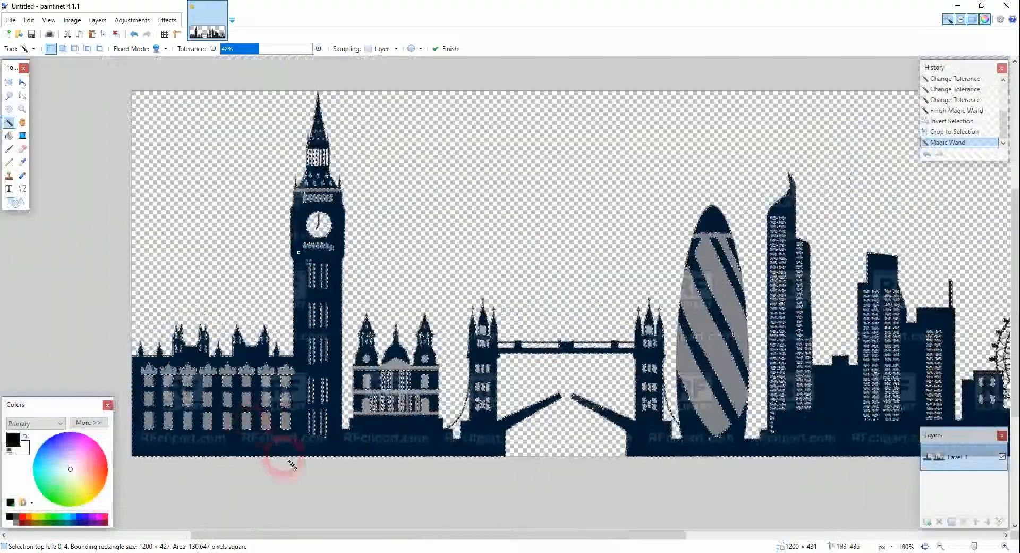
pyautogui.moveTo(330, 541); pyautogui.dragTo(523, 534)
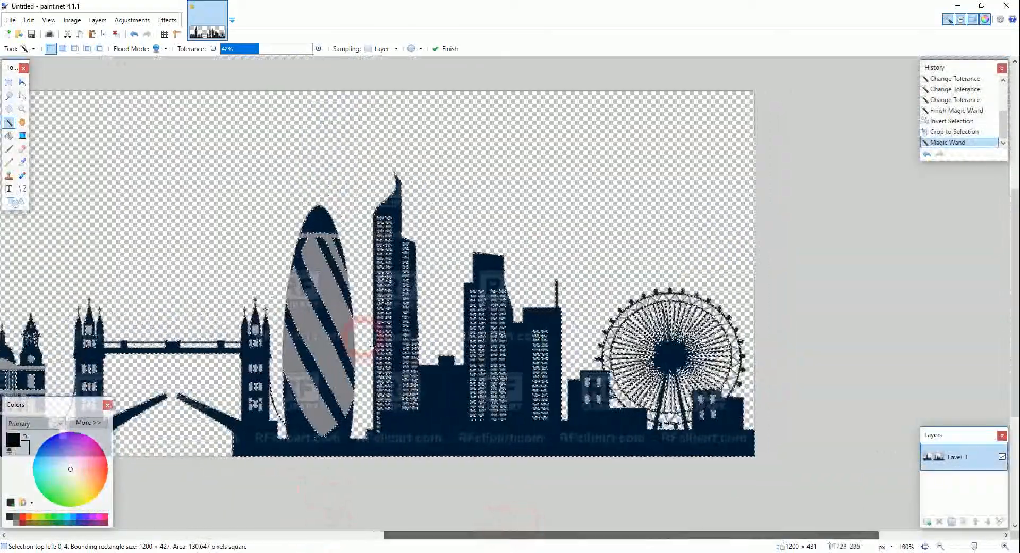
pyautogui.keyDown('ctrl'); pyautogui.scroll(2, 356, 300); pyautogui.keyUp('ctrl')
pyautogui.keyDown('ctrl'); pyautogui.scroll(3, 356, 300); pyautogui.keyUp('ctrl')
pyautogui.keyDown('ctrl'); pyautogui.scroll(-5, 343, 313); pyautogui.keyUp('ctrl')
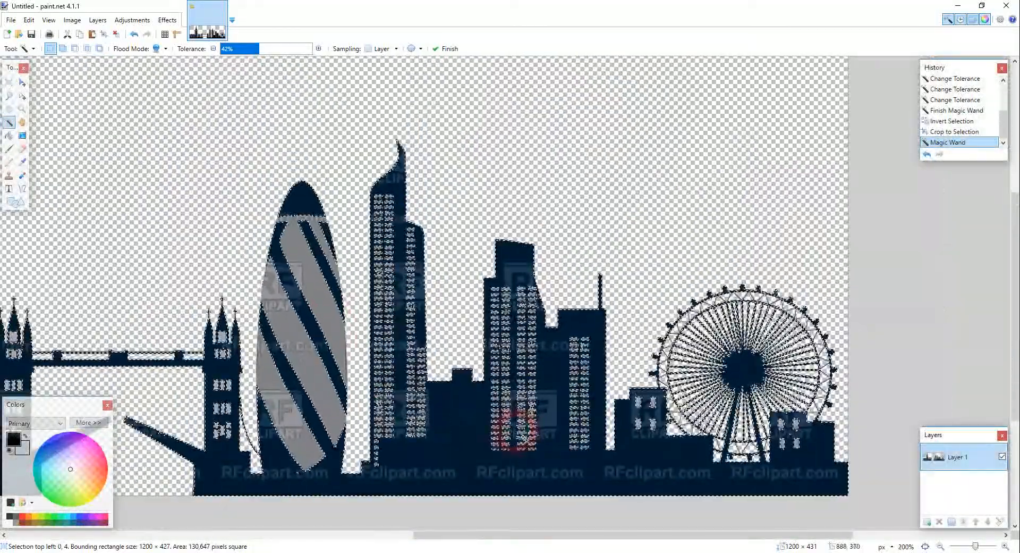
pyautogui.keyDown('ctrl'); pyautogui.scroll(8, 606, 356); pyautogui.keyUp('ctrl')
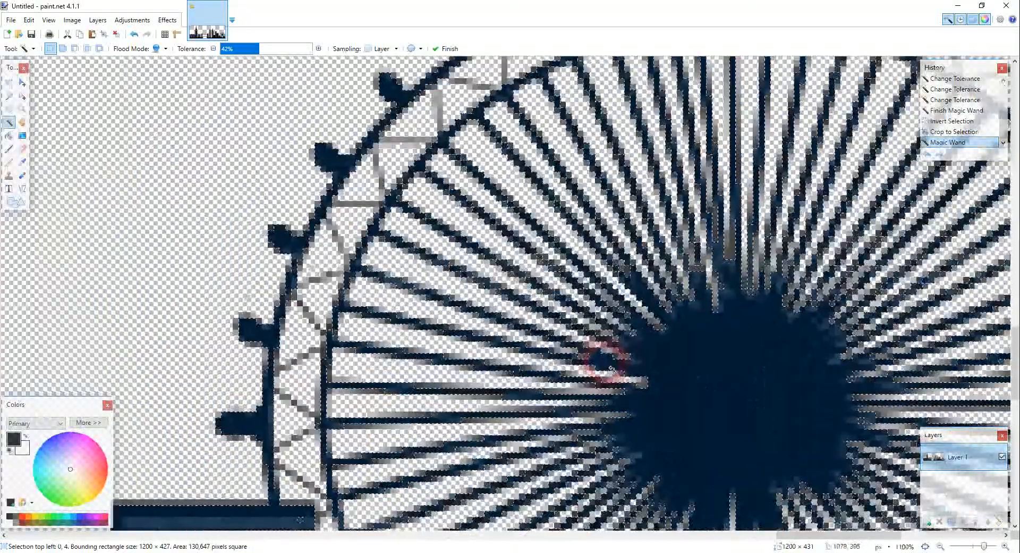
pyautogui.keyDown('ctrl'); pyautogui.scroll(-5, 611, 368); pyautogui.keyUp('ctrl')
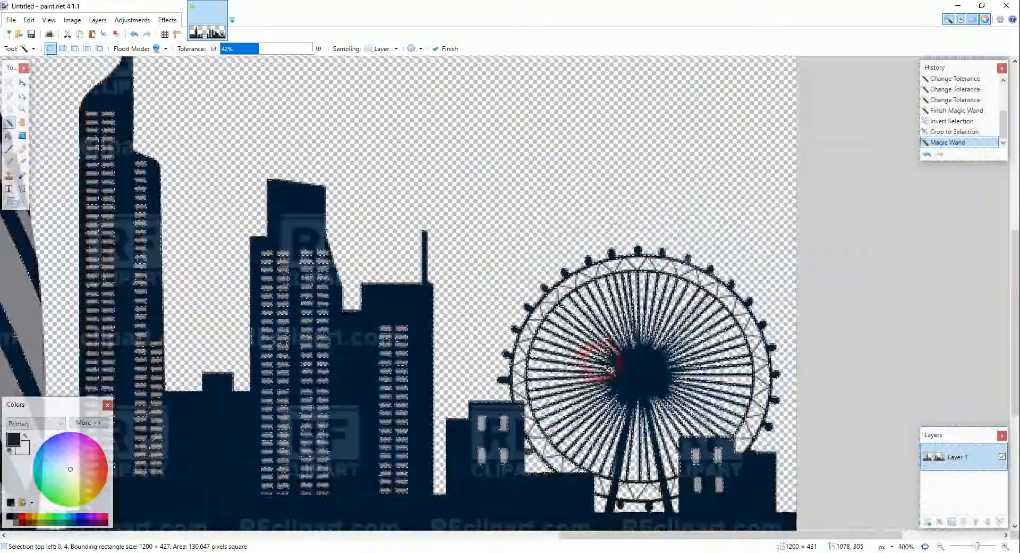
pyautogui.keyDown('ctrl'); pyautogui.scroll(-4, 609, 368); pyautogui.keyUp('ctrl')
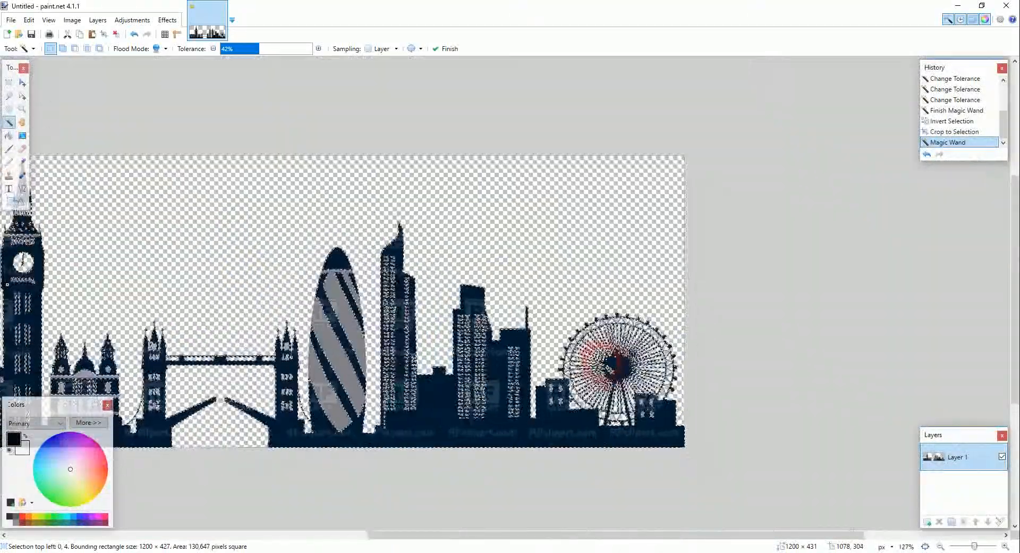
pyautogui.keyDown('ctrl'); pyautogui.scroll(-1, 605, 372); pyautogui.keyUp('ctrl')
pyautogui.moveTo(576, 535); pyautogui.dragTo(517, 532)
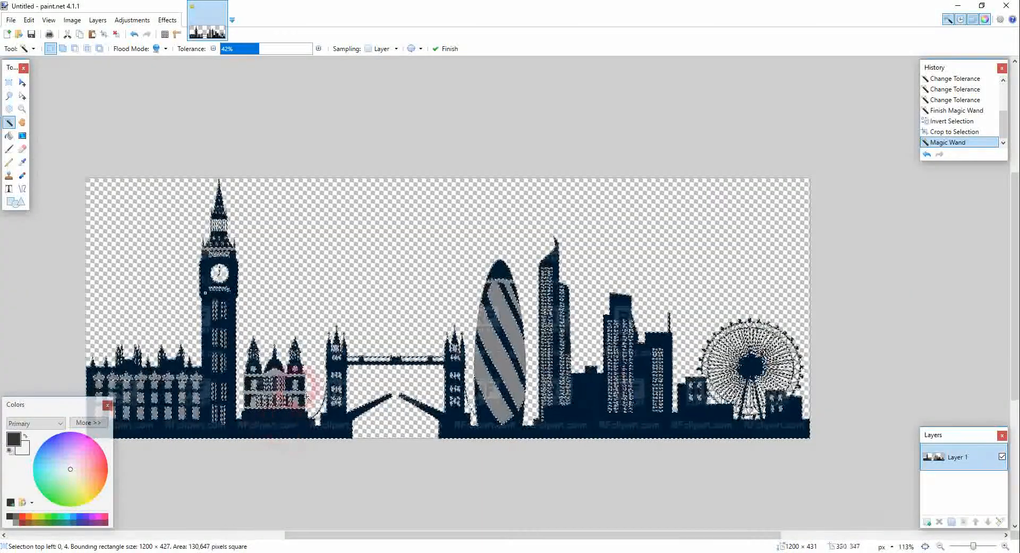
# Choose the Paintbrush with black as the primary colour and set its brush width to 450
pyautogui.click(9, 150)
pyautogui.click(11, 450)
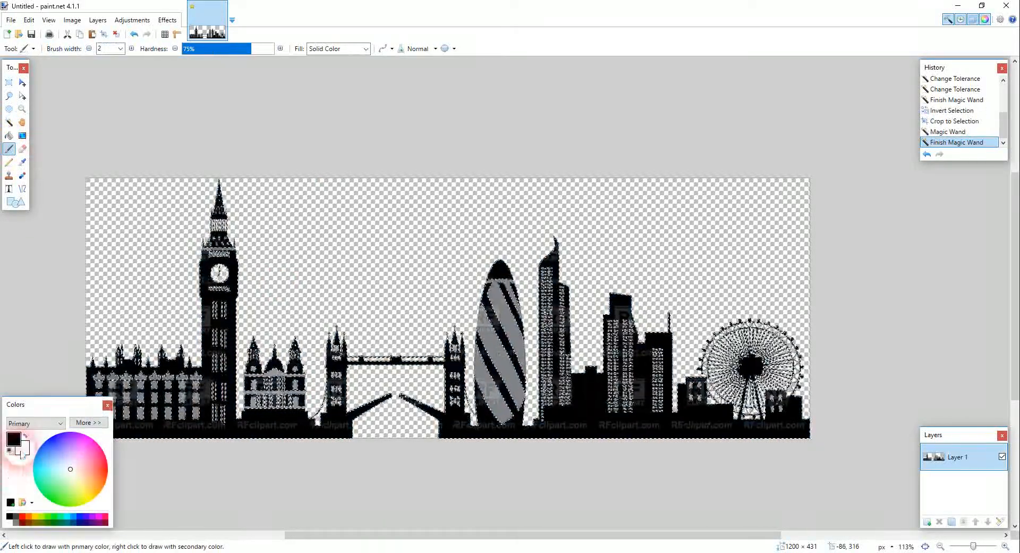
pyautogui.click(121, 48)
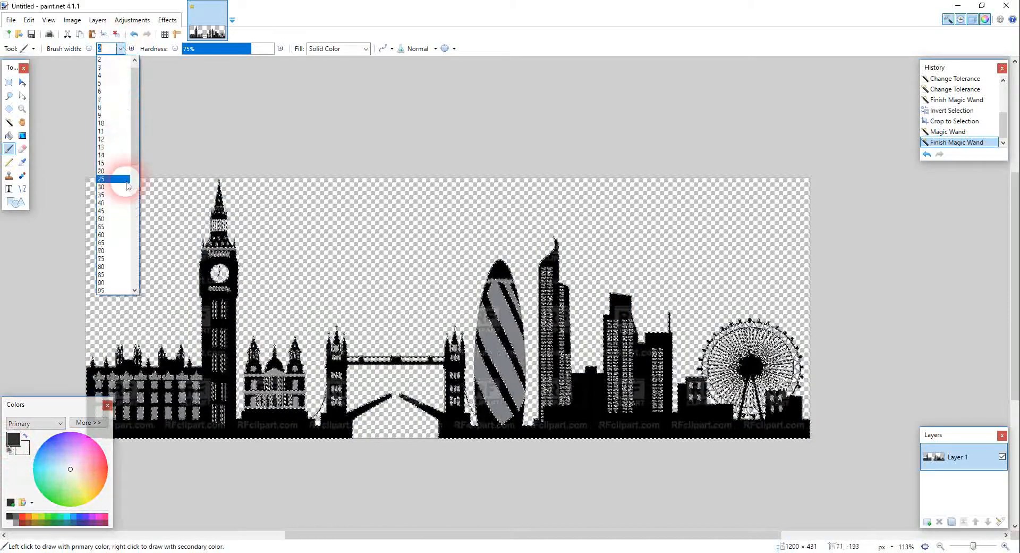
pyautogui.click(114, 248)
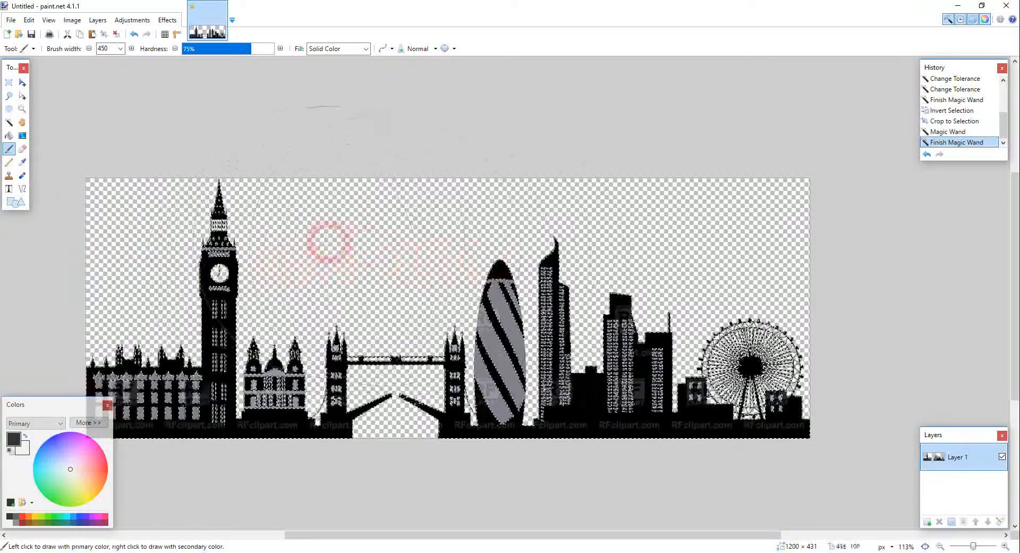
# Paint black over the watermarks inside the selected silhouette, covering the entire skyline, and check the painted base up close
pyautogui.moveTo(311, 242); pyautogui.dragTo(289, 317)
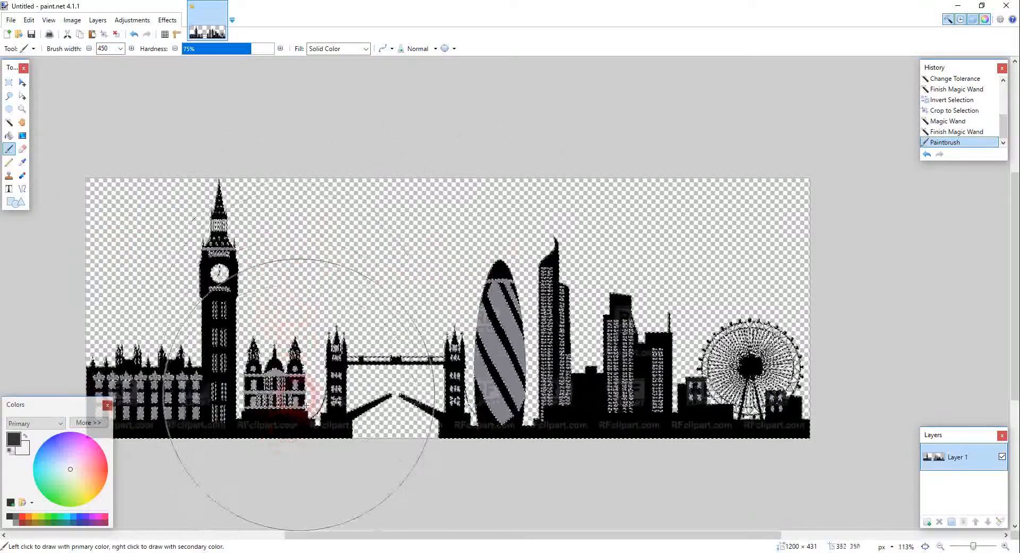
pyautogui.keyDown('ctrl'); pyautogui.scroll(5, 282, 427); pyautogui.keyUp('ctrl')
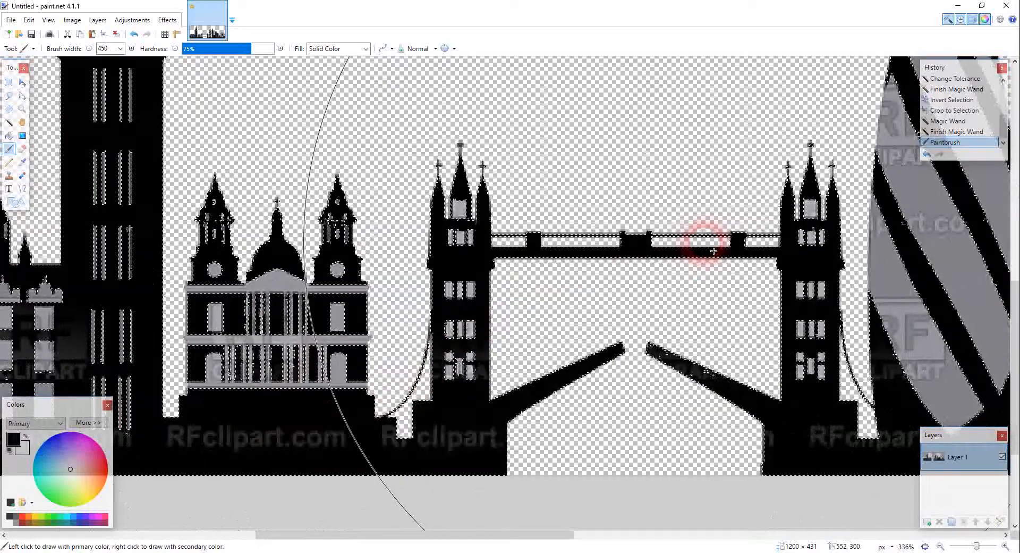
pyautogui.moveTo(684, 252)
pyautogui.mouseDown()
pyautogui.moveTo(630, 263)
pyautogui.moveTo(335, 269)
pyautogui.mouseUp()
pyautogui.keyDown('ctrl'); pyautogui.scroll(-5, 334, 269); pyautogui.keyUp('ctrl')
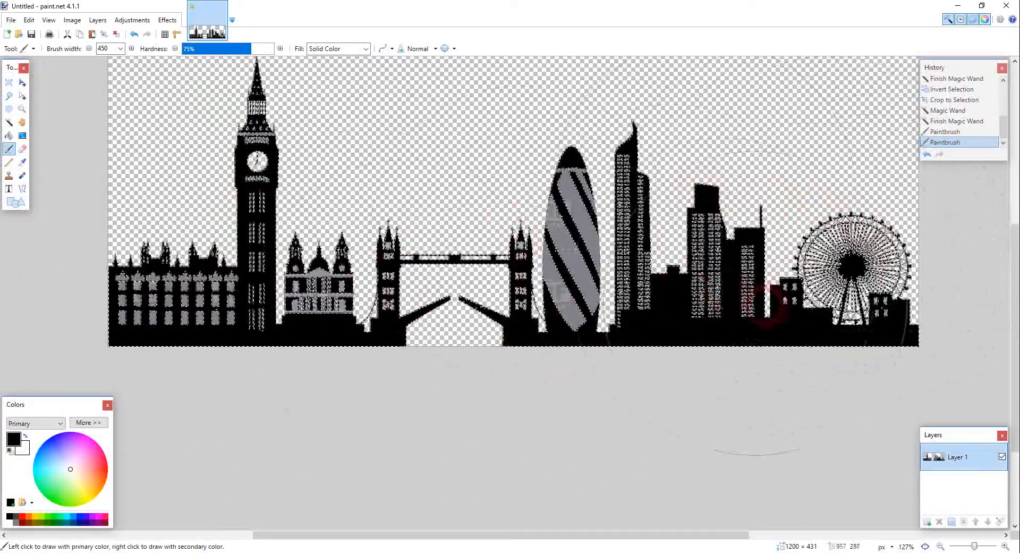
pyautogui.click(633, 286)
pyautogui.keyDown('ctrl'); pyautogui.scroll(11, 593, 310); pyautogui.keyUp('ctrl')
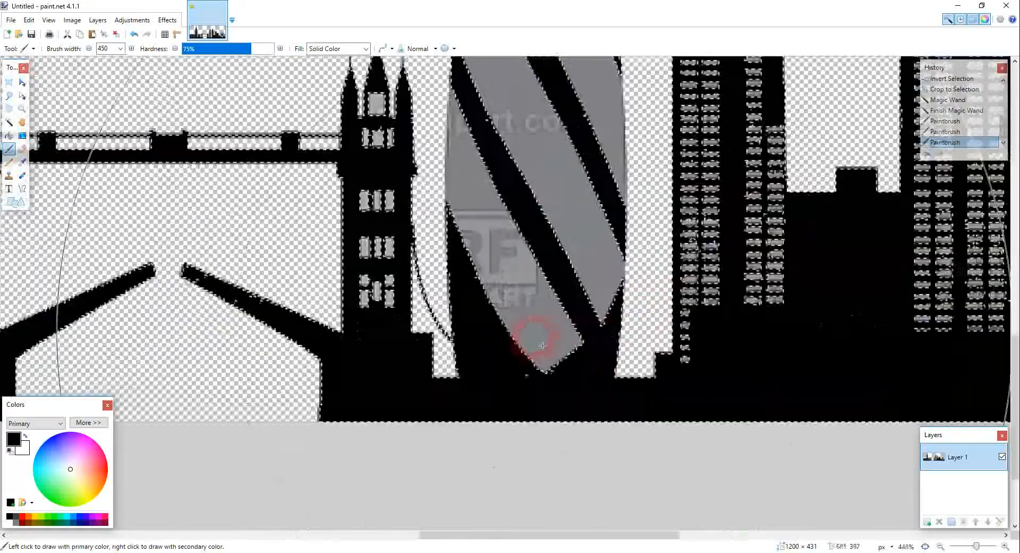
# Select all the grey areas of the skyline with the Magic Wand, starting from the striped rounded tower
pyautogui.keyDown('ctrl'); pyautogui.scroll(-10, 493, 383); pyautogui.keyUp('ctrl')
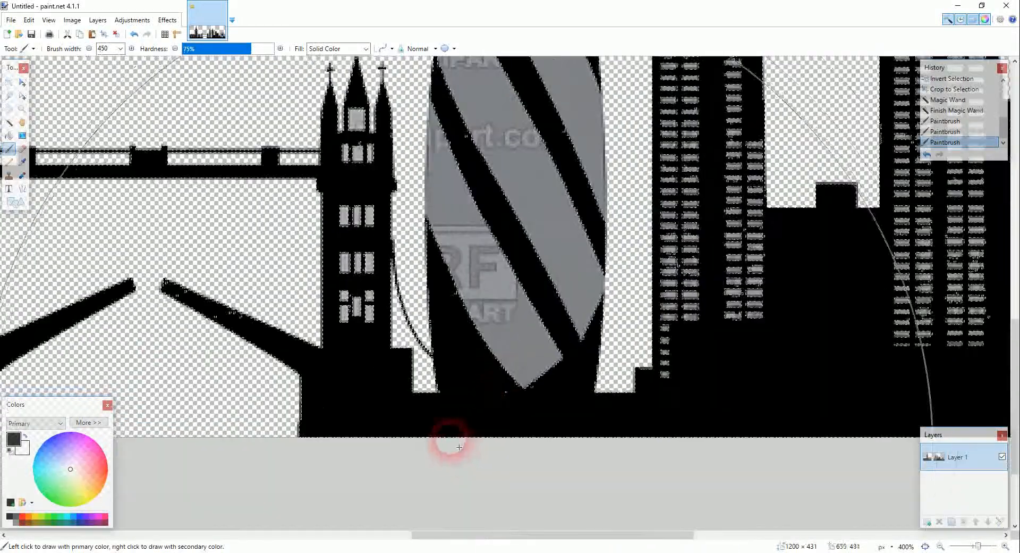
pyautogui.keyDown('ctrl'); pyautogui.scroll(-2, 430, 423); pyautogui.keyUp('ctrl')
pyautogui.scroll(-2, 372, 415)
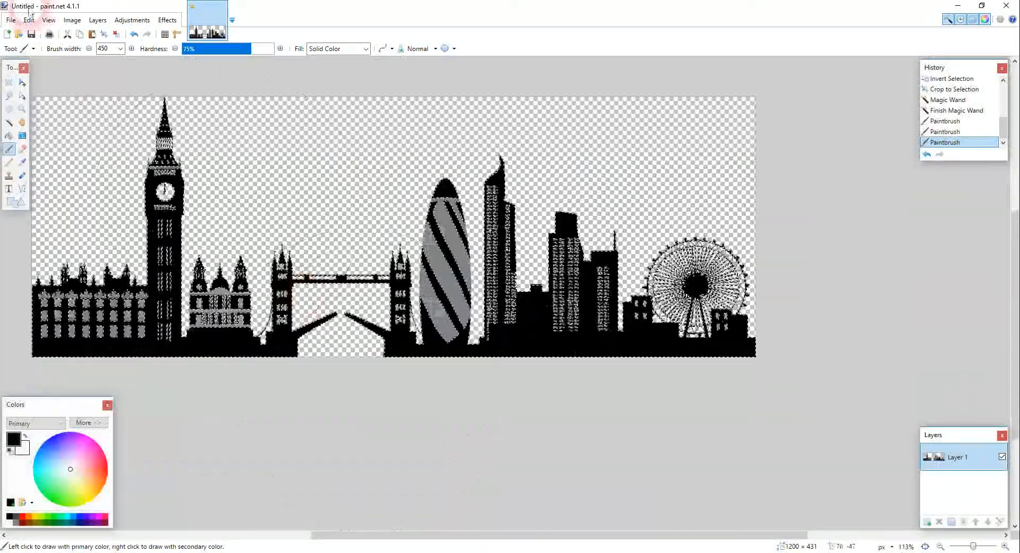
pyautogui.click(9, 122)
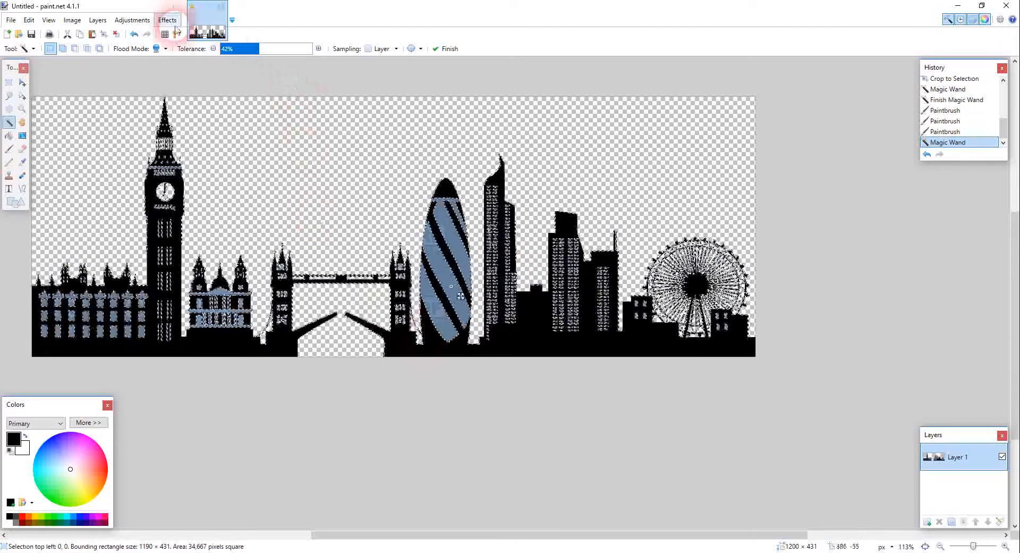
pyautogui.click(165, 49)
pyautogui.click(292, 130)
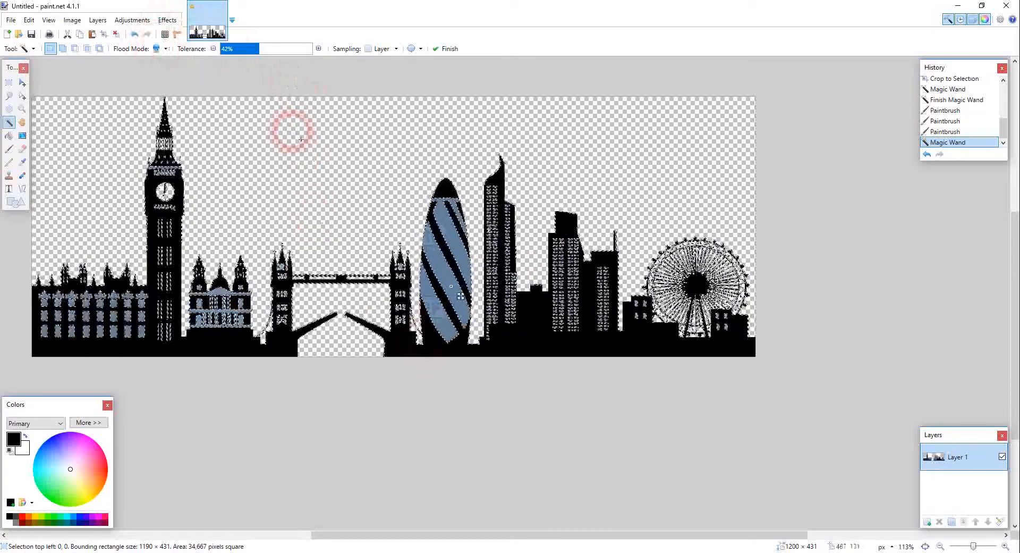
# Try a Magic Wand tolerance of 50% for the grey selection after inspecting the bridge tower windows up close
pyautogui.keyDown('ctrl'); pyautogui.scroll(5, 322, 340); pyautogui.keyUp('ctrl')
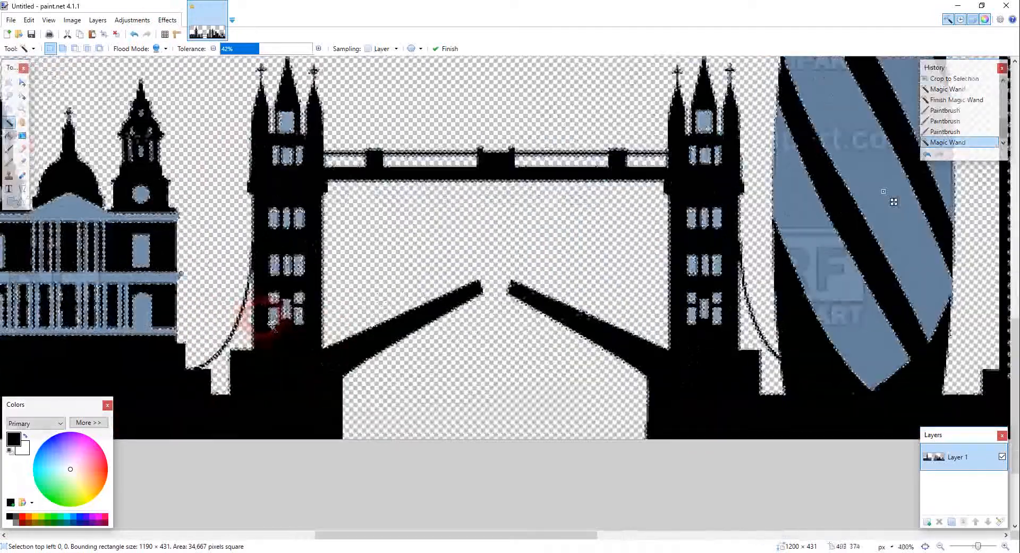
pyautogui.keyDown('ctrl'); pyautogui.scroll(-3, 296, 330); pyautogui.keyUp('ctrl')
pyautogui.keyDown('ctrl'); pyautogui.scroll(5, 287, 324); pyautogui.keyUp('ctrl')
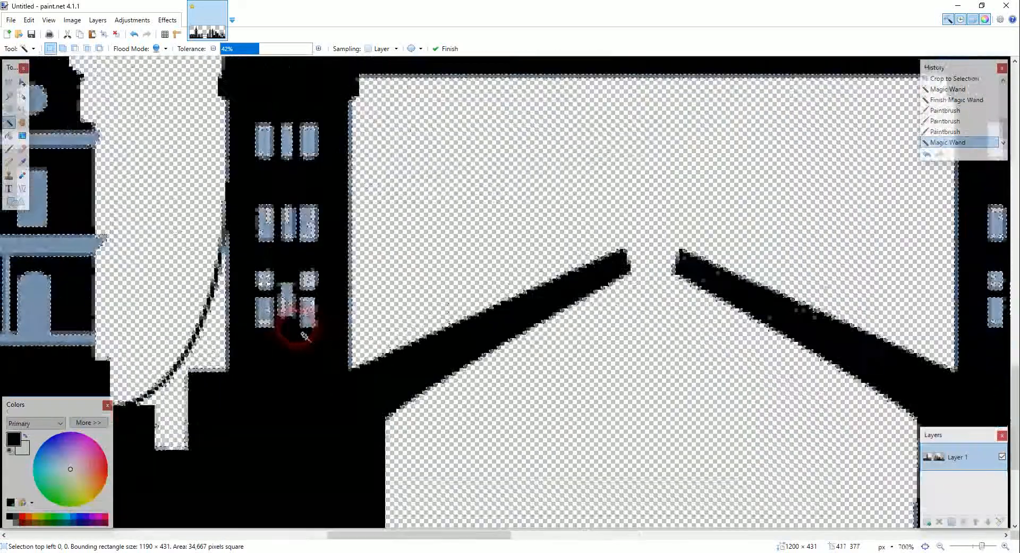
pyautogui.keyDown('ctrl'); pyautogui.scroll(-5, 322, 327); pyautogui.keyUp('ctrl')
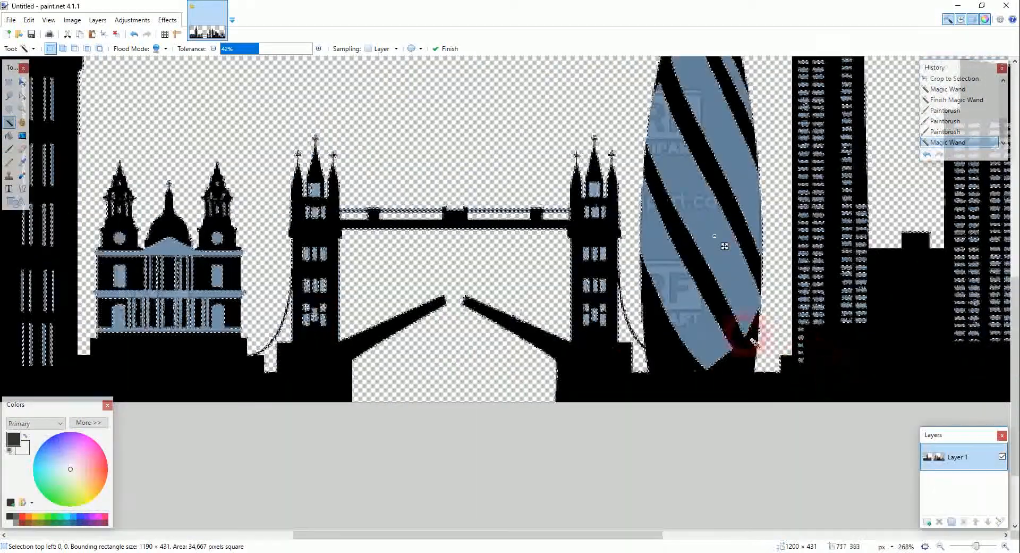
pyautogui.keyDown('ctrl'); pyautogui.scroll(7, 333, 330); pyautogui.keyUp('ctrl')
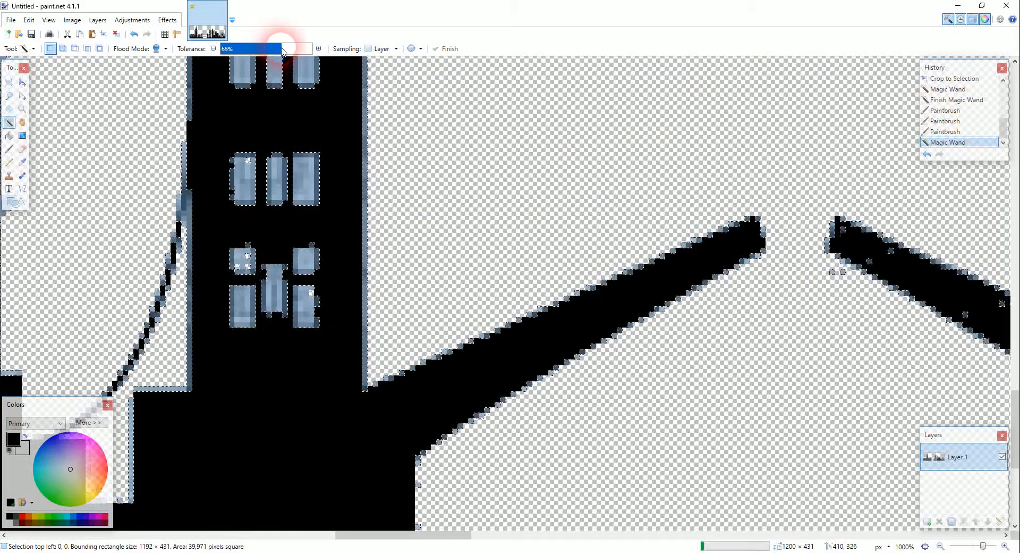
pyautogui.moveTo(282, 51); pyautogui.dragTo(275, 53)
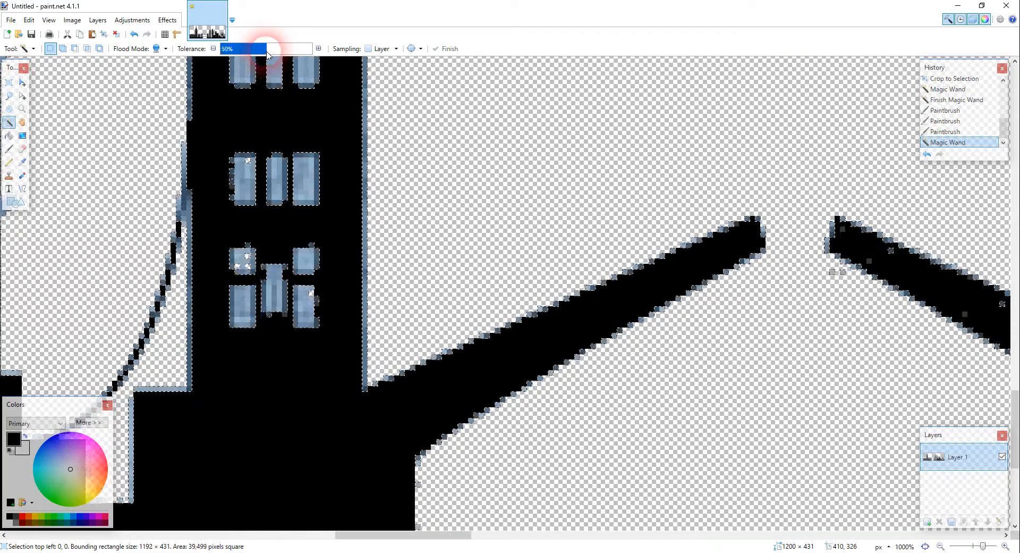
# Set the Magic Wand tolerance to 43% after checking the grey selection around the domed building and clock tower
pyautogui.keyDown('ctrl'); pyautogui.scroll(-10, 312, 183); pyautogui.keyUp('ctrl')
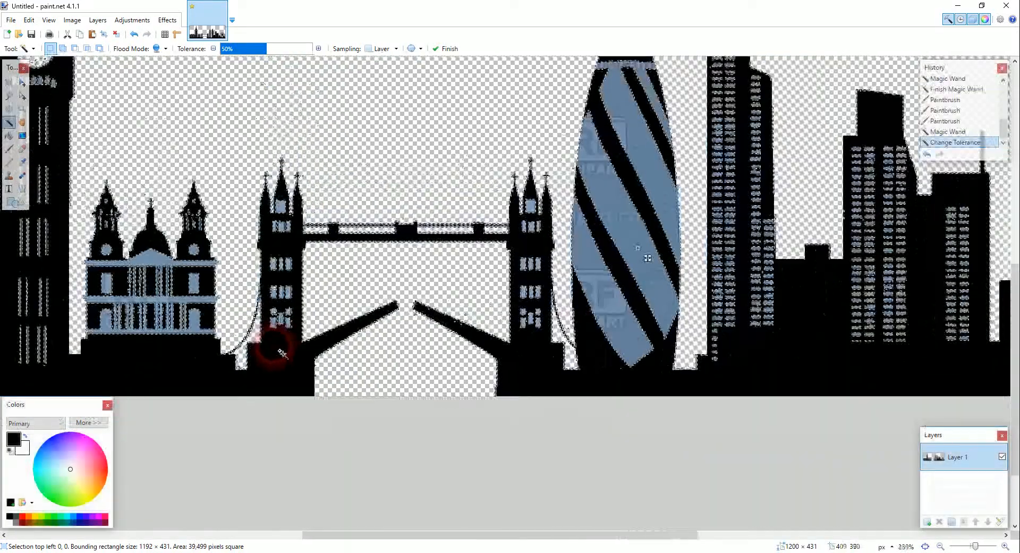
pyautogui.keyDown('ctrl'); pyautogui.scroll(8, 85, 269); pyautogui.keyUp('ctrl')
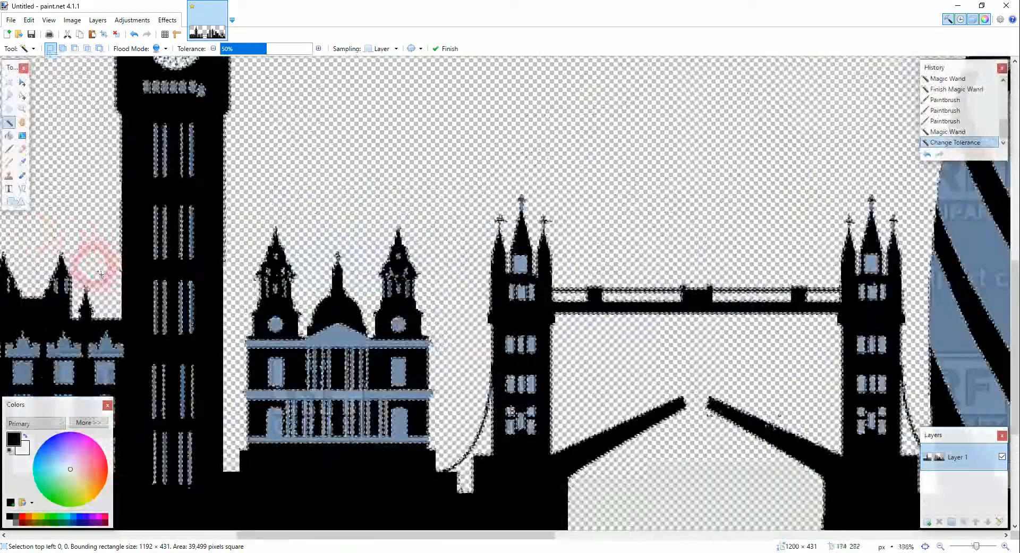
pyautogui.keyDown('ctrl'); pyautogui.scroll(-2, 77, 308); pyautogui.keyUp('ctrl')
pyautogui.click(259, 49)
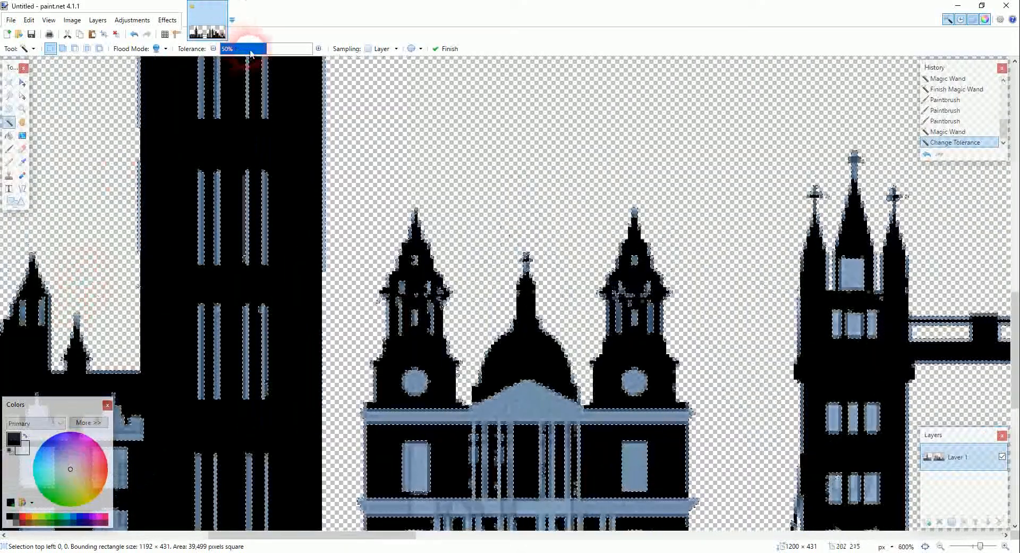
pyautogui.moveTo(259, 49); pyautogui.dragTo(258, 51)
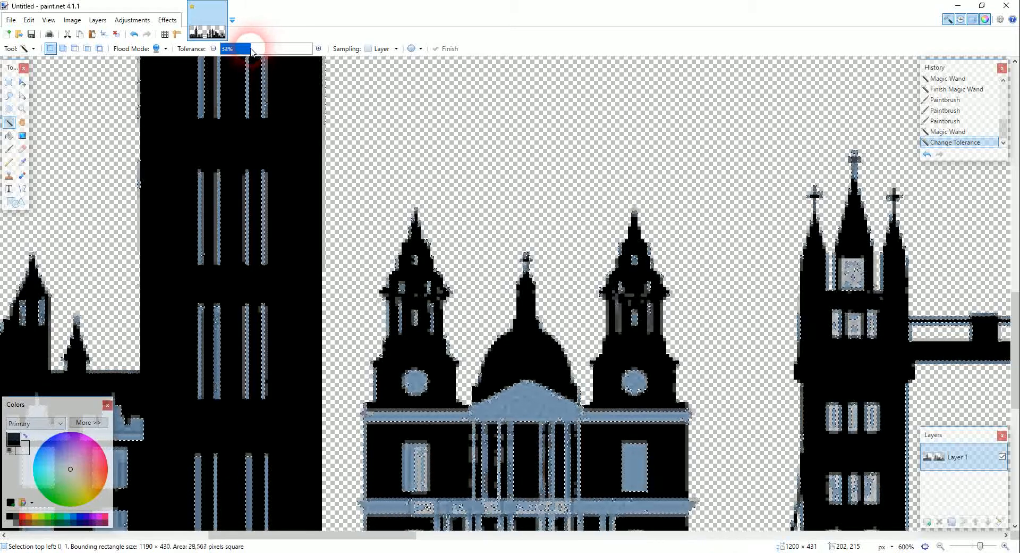
pyautogui.click(261, 48)
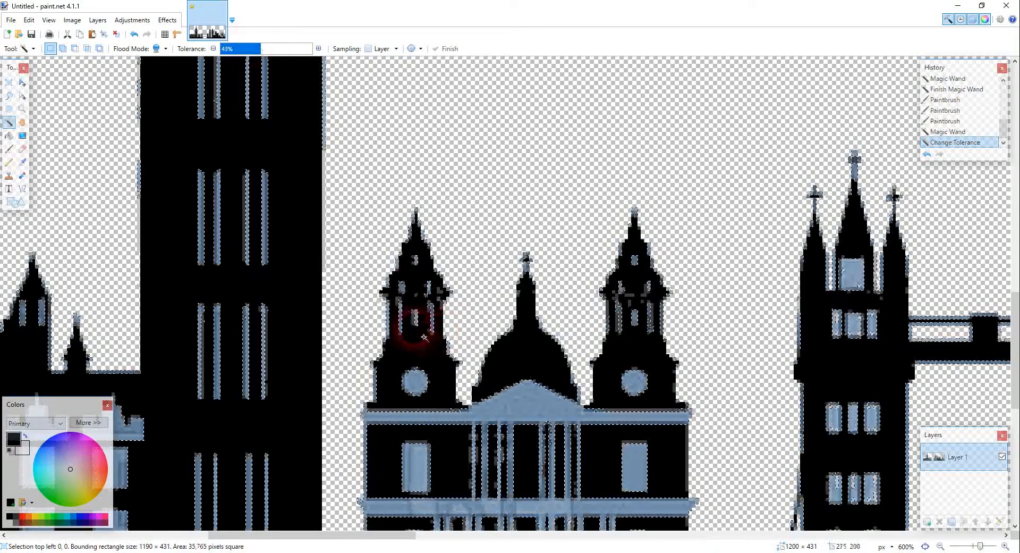
# Choose the Paintbrush with grey as the primary colour
pyautogui.keyDown('ctrl'); pyautogui.scroll(-4, 374, 320); pyautogui.keyUp('ctrl')
pyautogui.keyDown('ctrl'); pyautogui.scroll(-2, 375, 320); pyautogui.keyUp('ctrl')
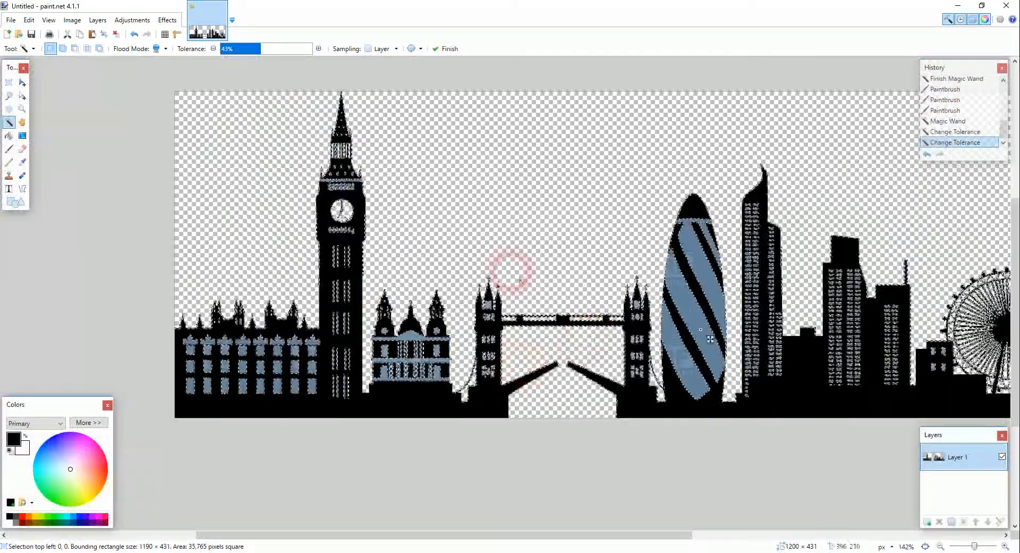
pyautogui.click(9, 148)
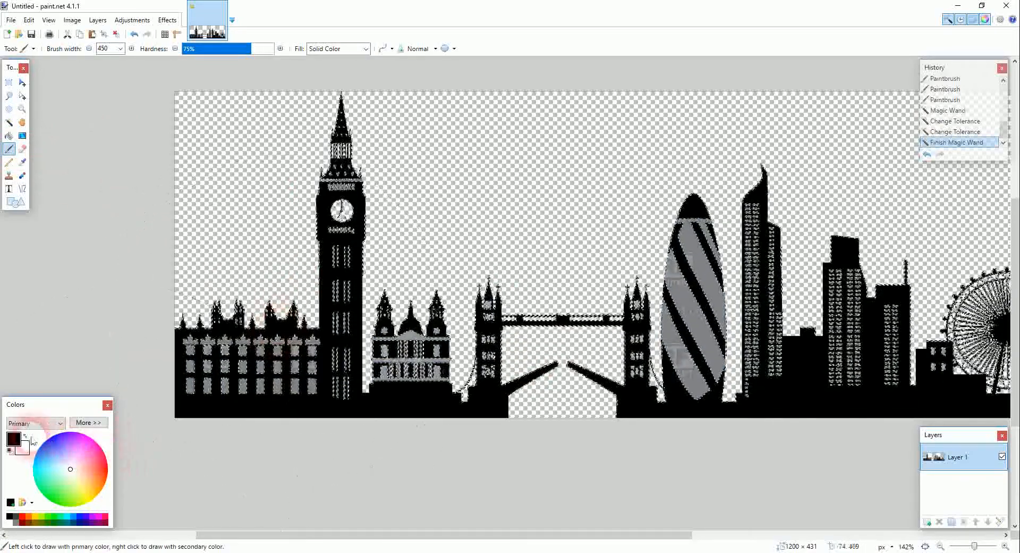
pyautogui.click(23, 522)
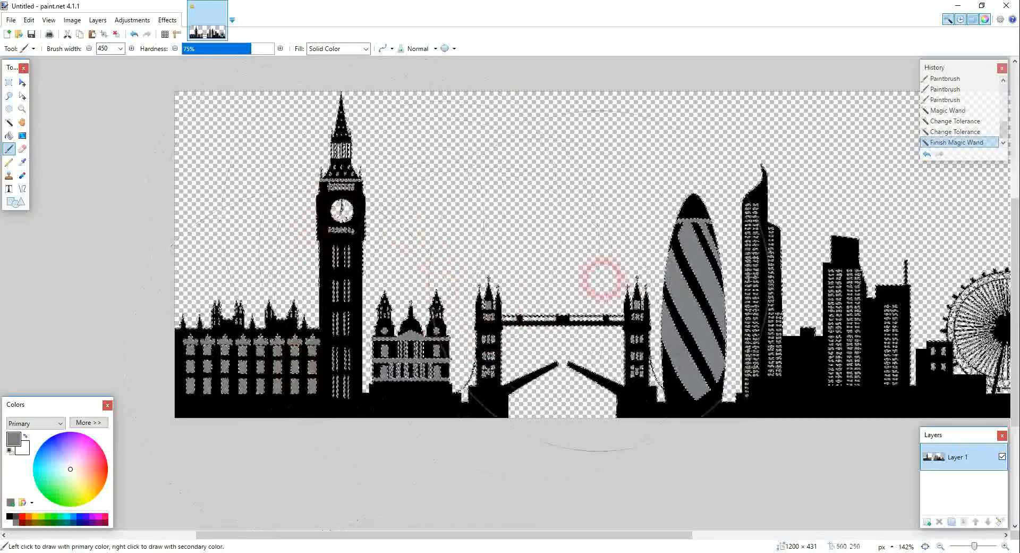
# Paint grey over the watermarks inside the selected windows and stripes, covering the entire skyline
pyautogui.moveTo(611, 330); pyautogui.dragTo(593, 367)
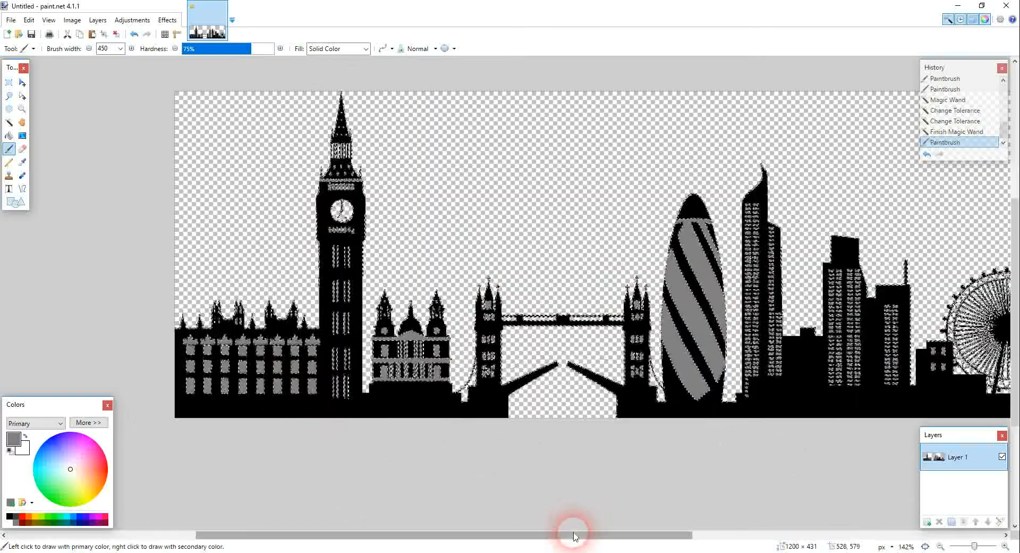
pyautogui.moveTo(575, 534); pyautogui.dragTo(671, 535)
pyautogui.moveTo(691, 441); pyautogui.dragTo(779, 309)
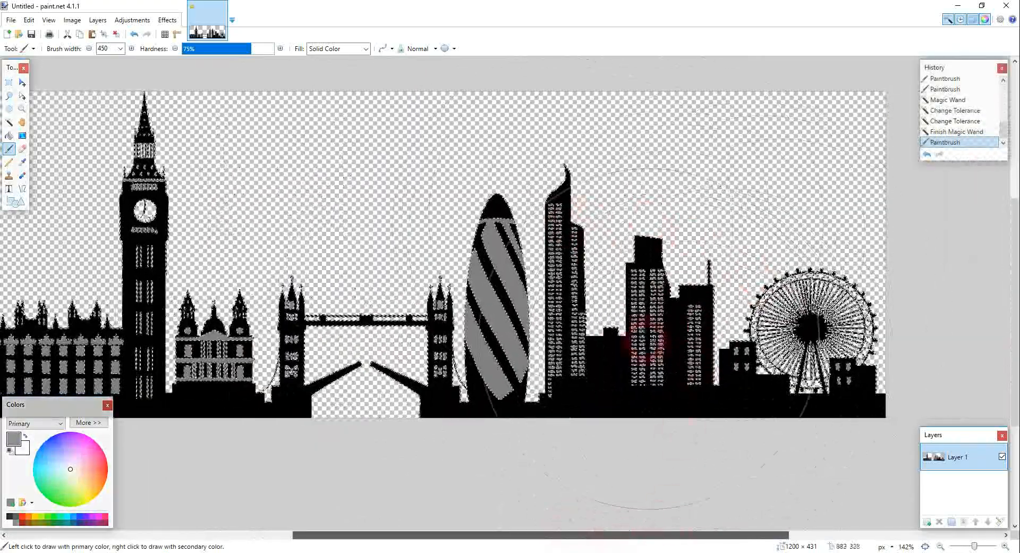
pyautogui.moveTo(643, 338)
pyautogui.mouseDown()
pyautogui.moveTo(684, 234)
pyautogui.moveTo(786, 186)
pyautogui.moveTo(743, 267)
pyautogui.mouseUp()
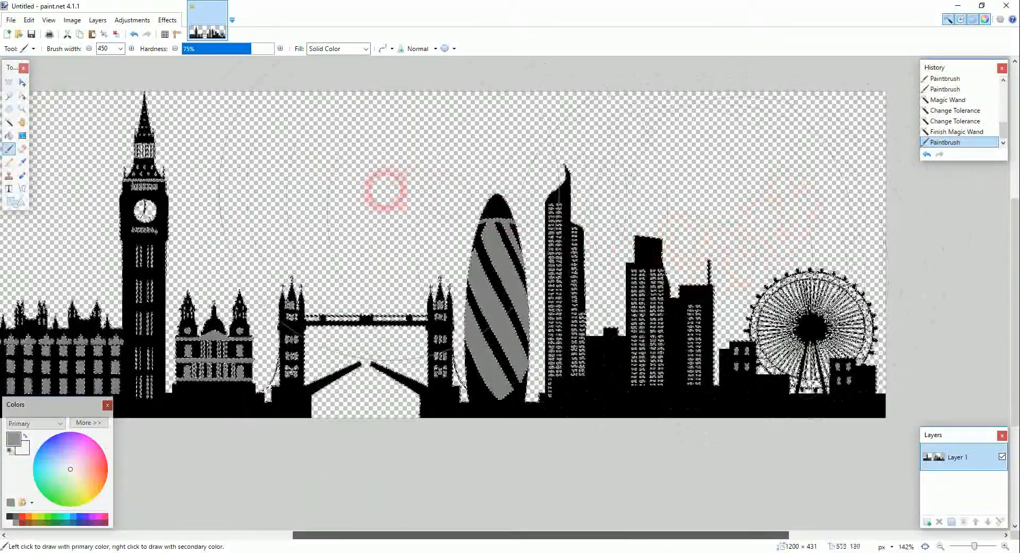
pyautogui.moveTo(317, 259)
pyautogui.mouseDown()
pyautogui.moveTo(278, 292)
pyautogui.moveTo(200, 207)
pyautogui.moveTo(439, 292)
pyautogui.moveTo(809, 322)
pyautogui.moveTo(287, 253)
pyautogui.moveTo(415, 281)
pyautogui.moveTo(419, 273)
pyautogui.moveTo(420, 312)
pyautogui.moveTo(229, 312)
pyautogui.moveTo(170, 254)
pyautogui.moveTo(159, 281)
pyautogui.moveTo(330, 445)
pyautogui.moveTo(712, 324)
pyautogui.moveTo(811, 239)
pyautogui.moveTo(603, 318)
pyautogui.mouseUp()
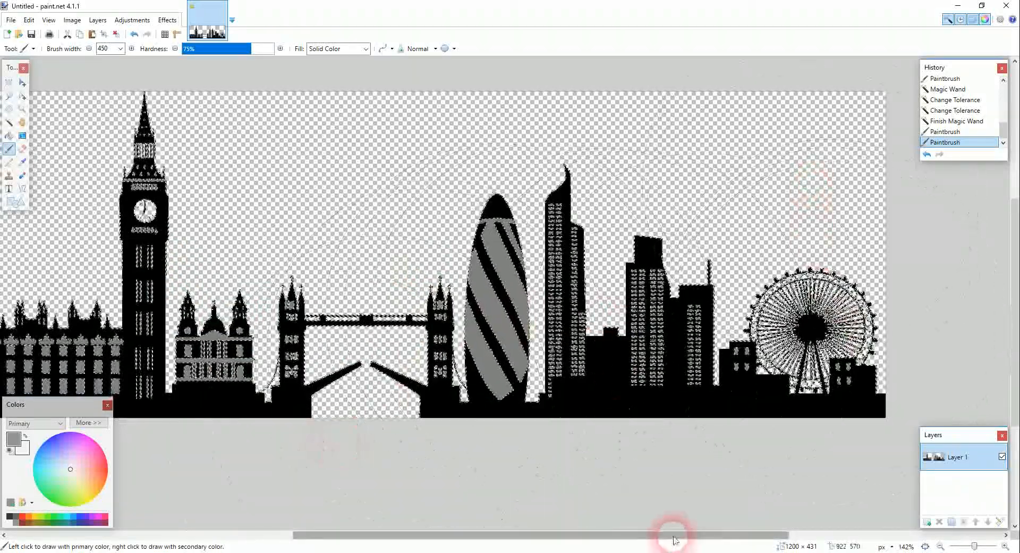
pyautogui.moveTo(672, 533); pyautogui.dragTo(569, 533)
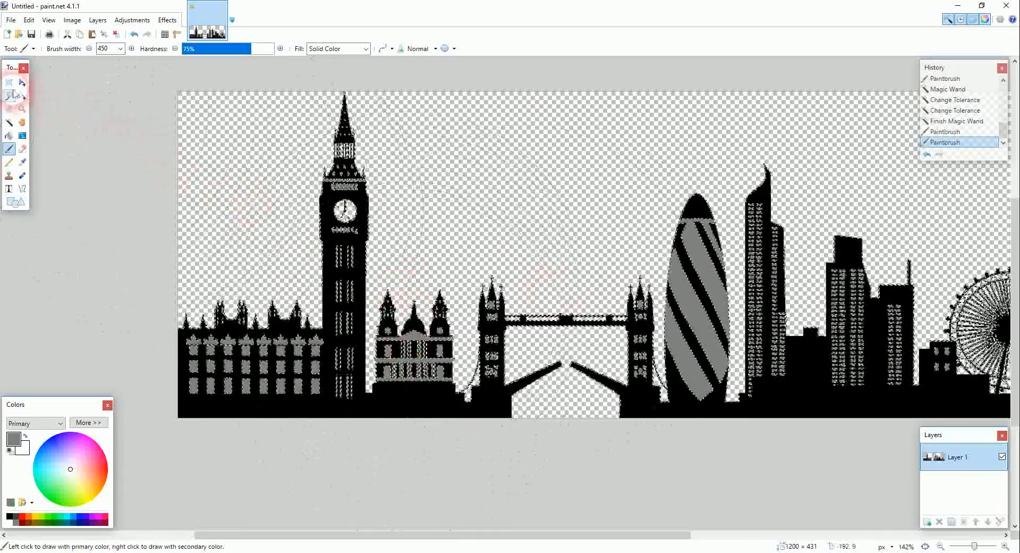
# Clear the selection and check the clock face and windows of the clock tower up close
pyautogui.click(9, 82)
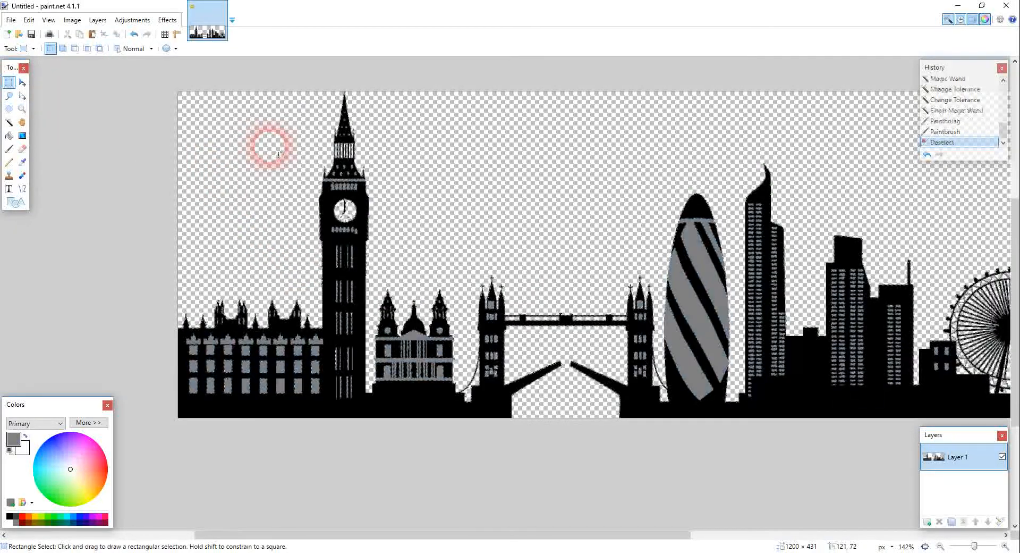
pyautogui.keyDown('ctrl'); pyautogui.scroll(8, 348, 201); pyautogui.keyUp('ctrl')
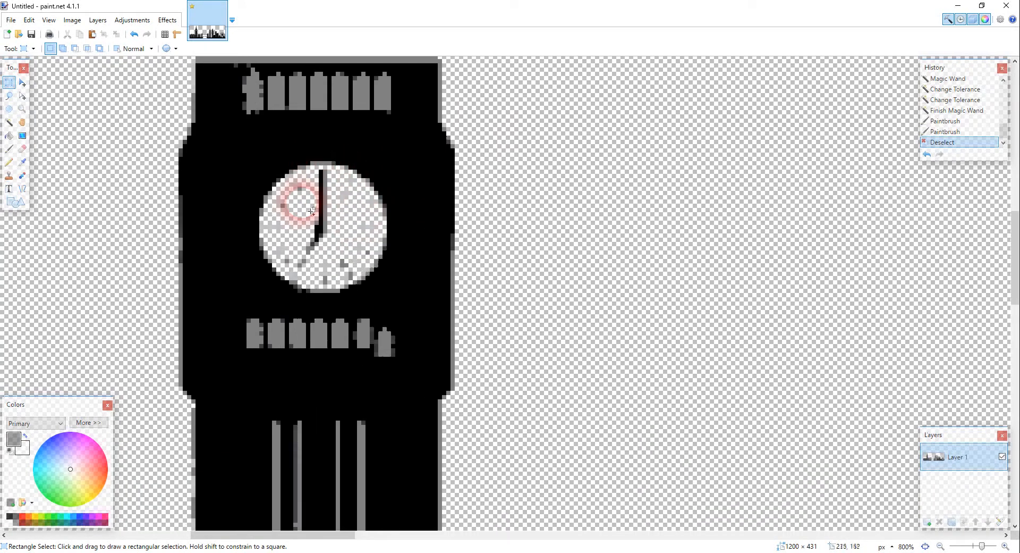
pyautogui.keyDown('ctrl'); pyautogui.scroll(-8, 355, 199); pyautogui.keyUp('ctrl')
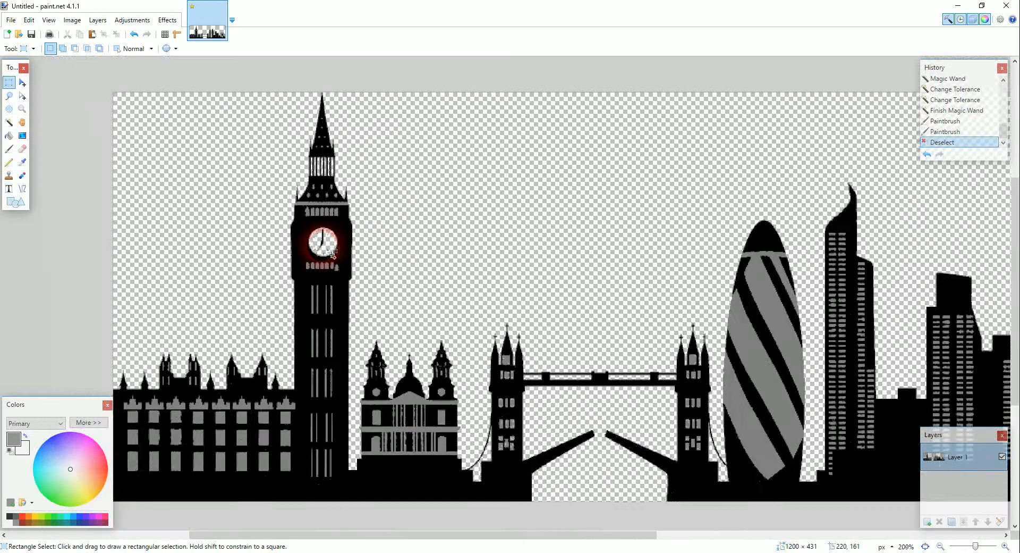
pyautogui.keyDown('ctrl'); pyautogui.scroll(4, 333, 256); pyautogui.keyUp('ctrl')
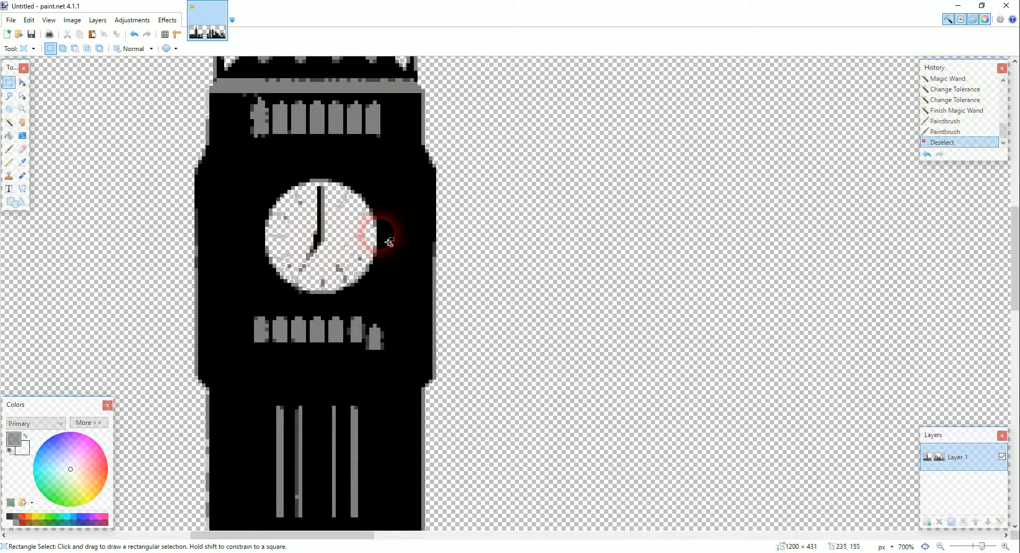
pyautogui.keyDown('ctrl'); pyautogui.scroll(1, 372, 229); pyautogui.keyUp('ctrl')
pyautogui.keyDown('ctrl'); pyautogui.scroll(-8, 341, 225); pyautogui.keyUp('ctrl')
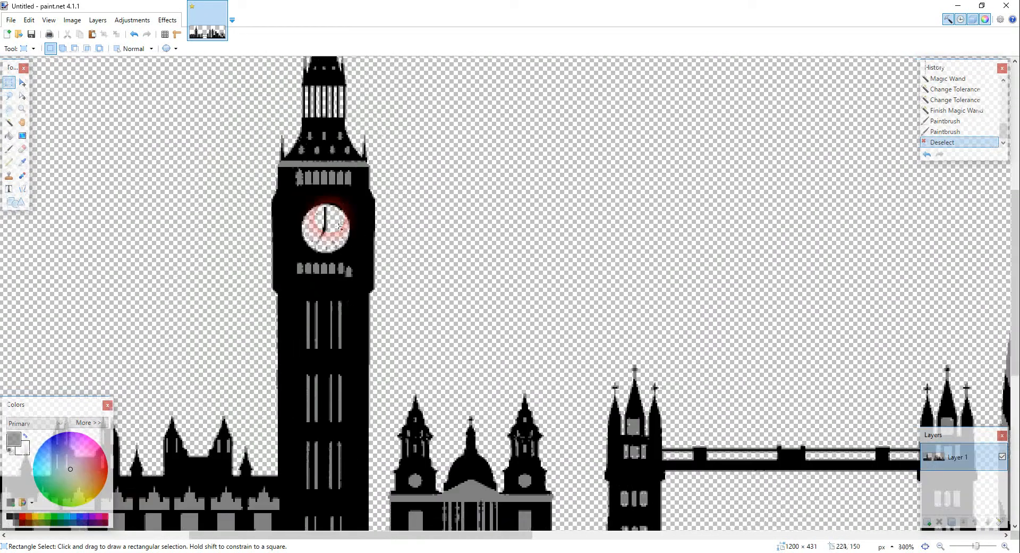
pyautogui.keyDown('ctrl'); pyautogui.scroll(-1, 478, 340); pyautogui.keyUp('ctrl')
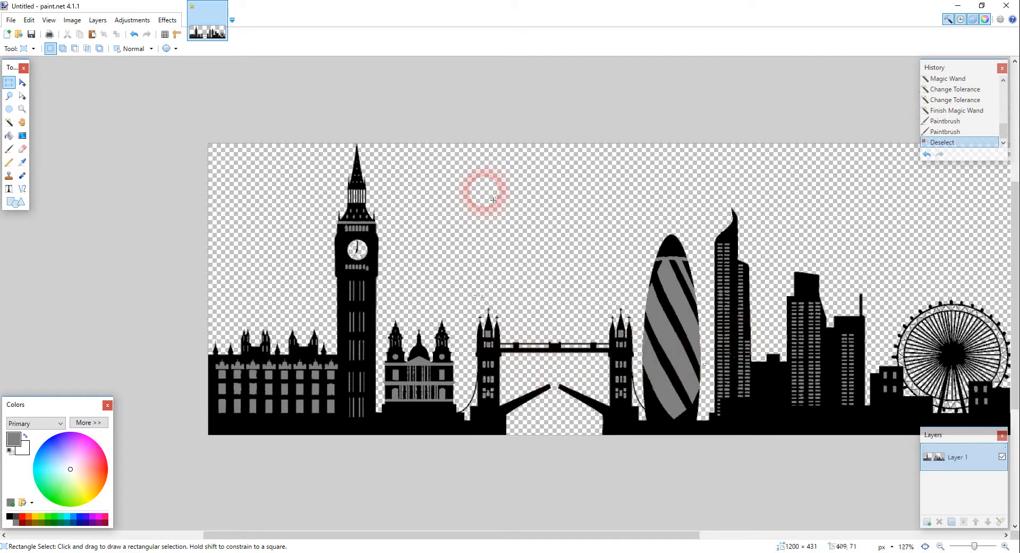
# Save the image in the Pictures folder as "London Skyline v01 BMP" in BMP format with auto-detected bit depth
pyautogui.click(10, 20)
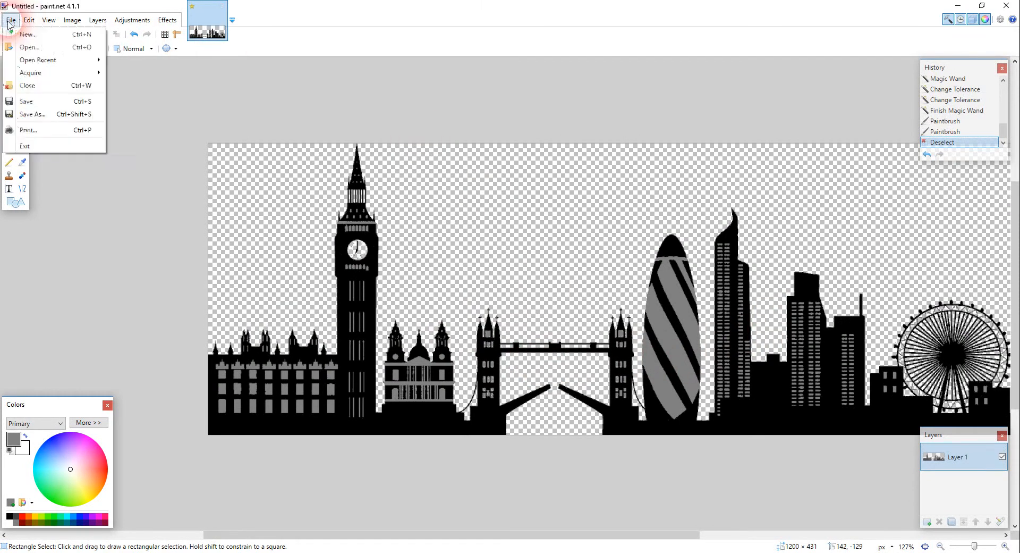
pyautogui.click(50, 115)
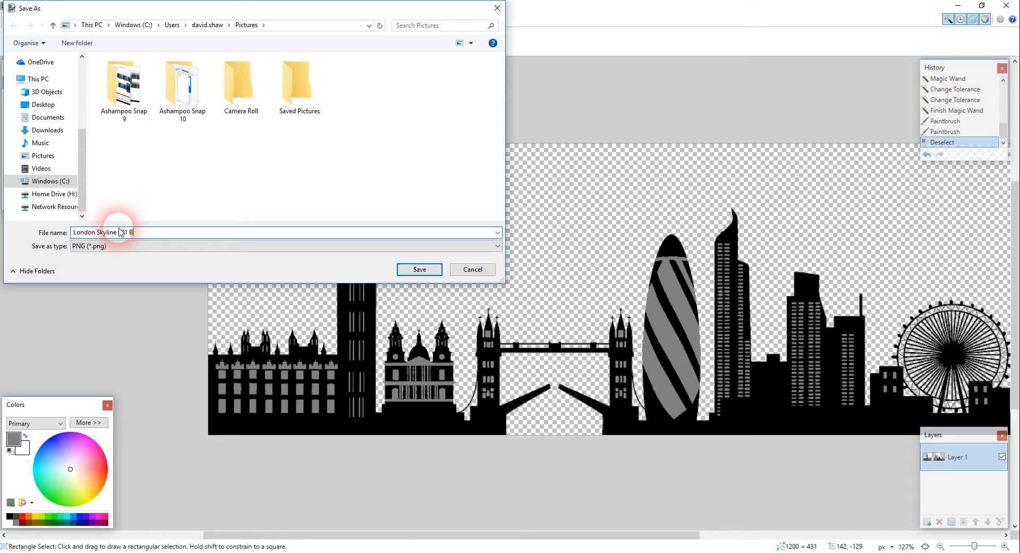
pyautogui.click(149, 246)
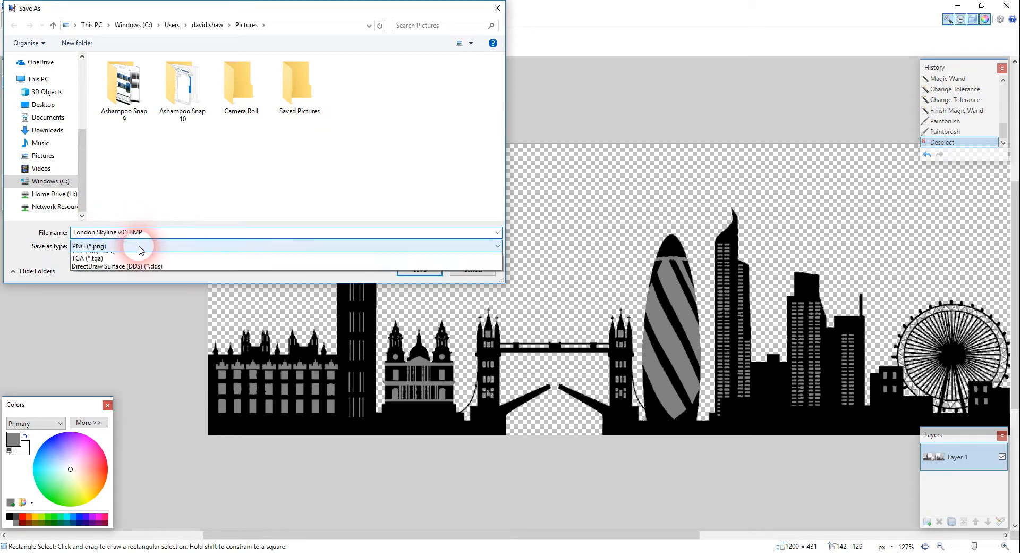
pyautogui.click(101, 265)
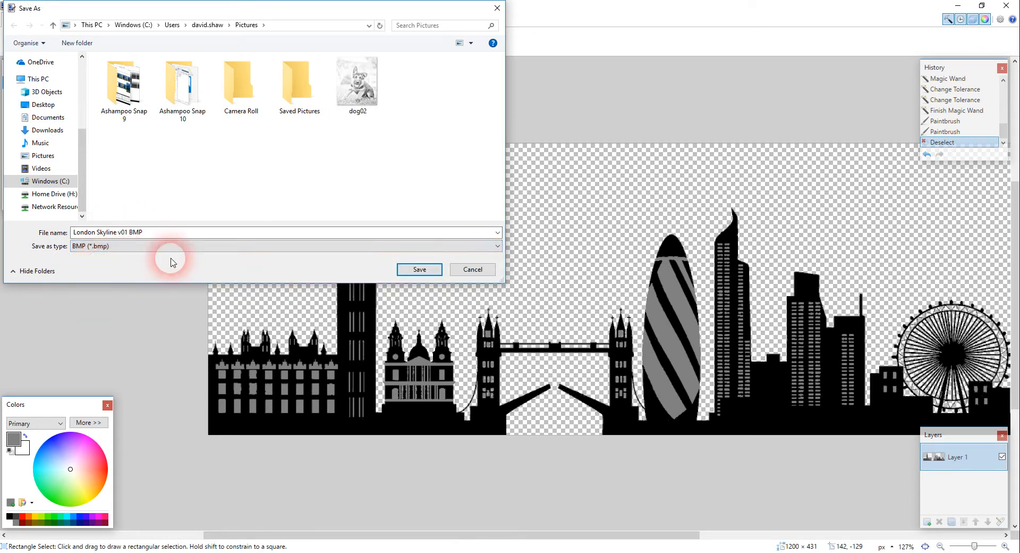
pyautogui.click(419, 269)
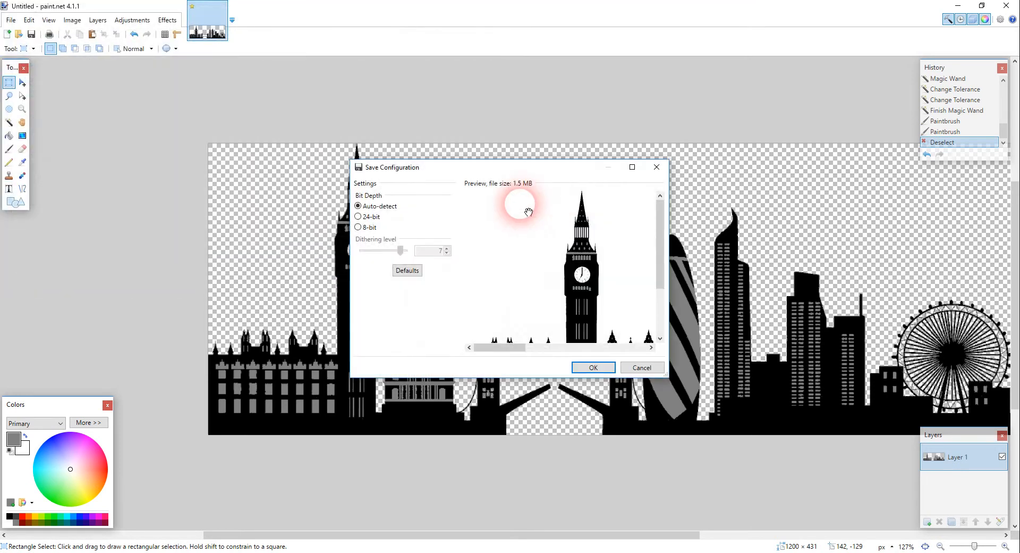
pyautogui.click(594, 367)
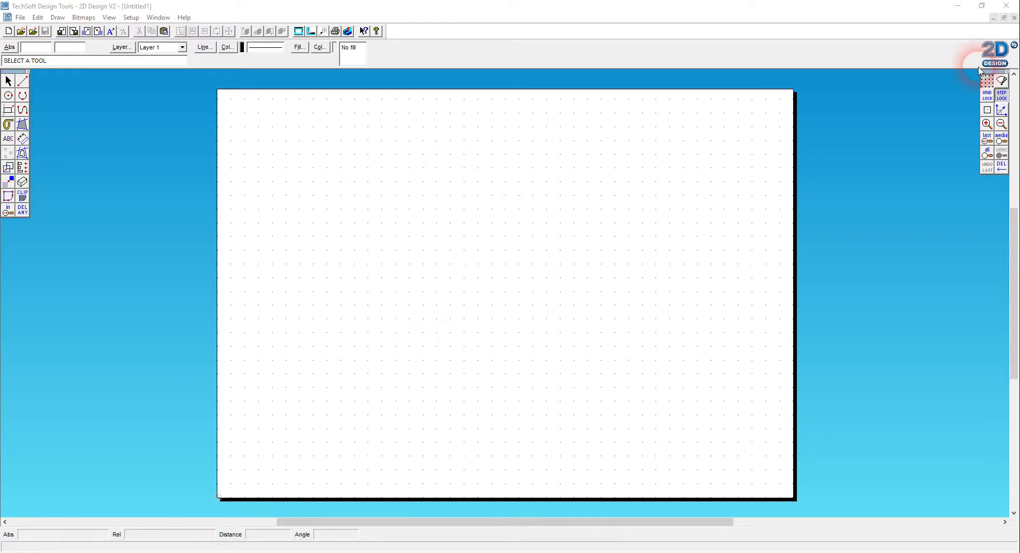
# Set the grid spacing to 5 in both X and Y in the Grid/Coordinates Settings
pyautogui.rightClick(987, 97)
pyautogui.moveTo(482, 189); pyautogui.dragTo(369, 193)
pyautogui.write('5')
pyautogui.press('Tab')
pyautogui.write('5')
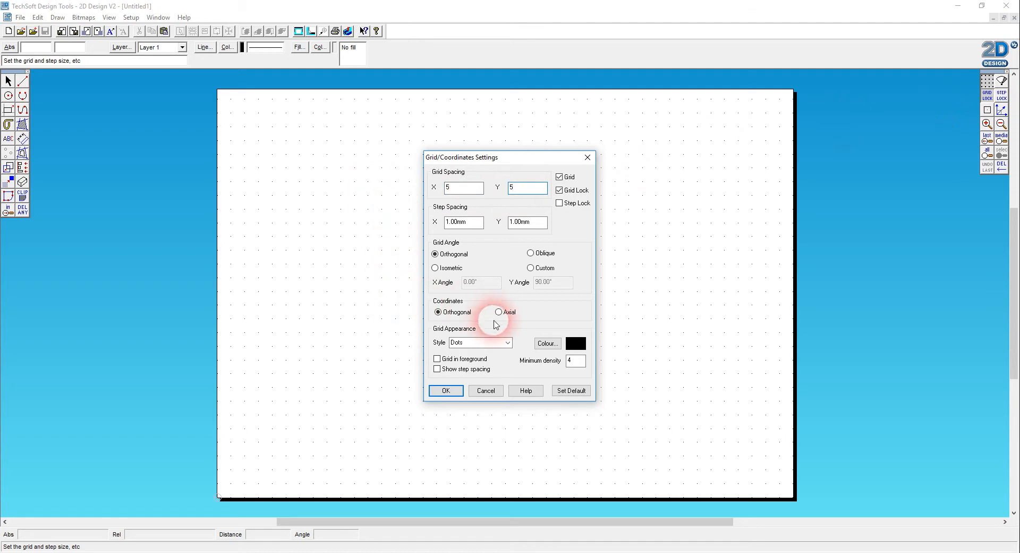
# Set the grid style to Lines with a light cyan colour and apply the grid settings
pyautogui.click(508, 342)
pyautogui.click(470, 380)
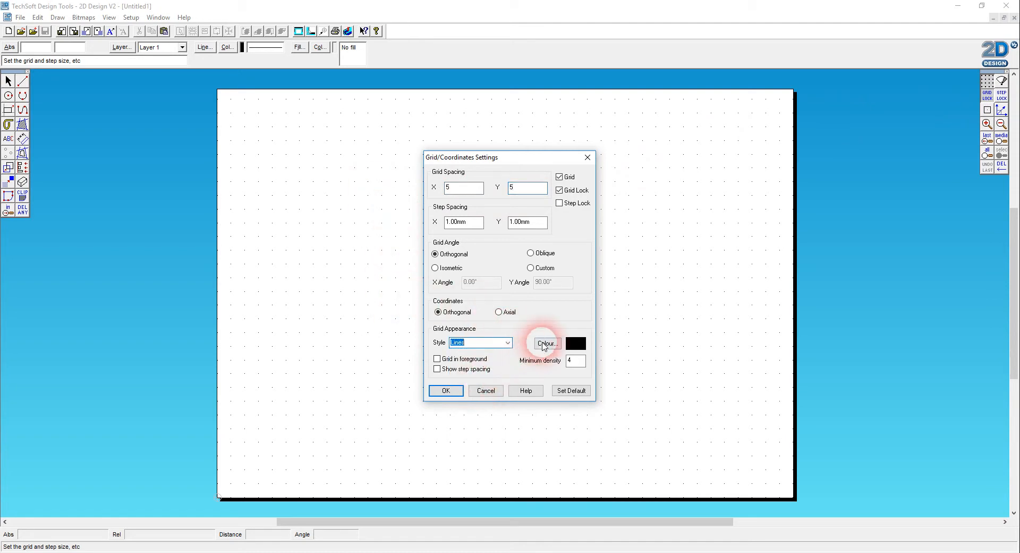
pyautogui.click(547, 343)
pyautogui.click(516, 222)
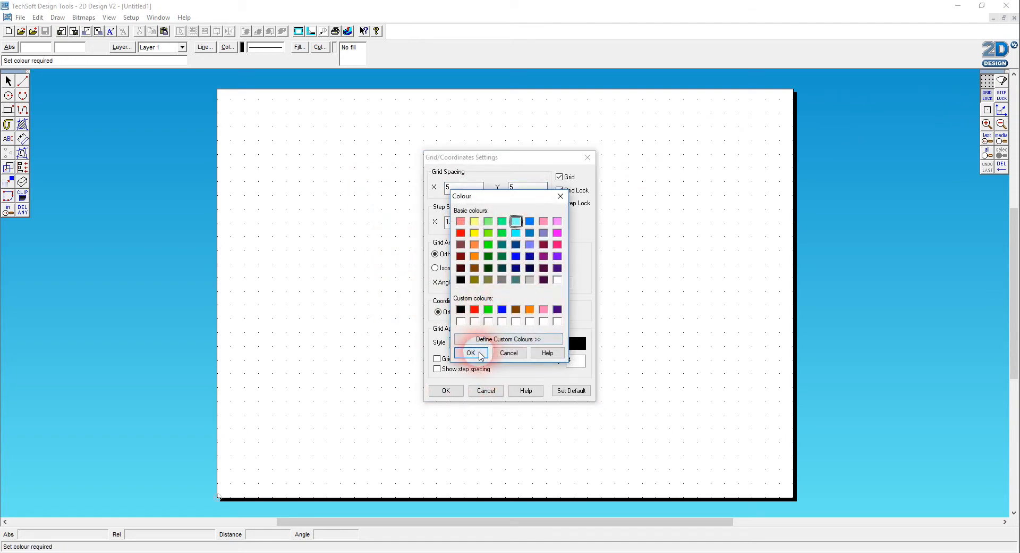
pyautogui.click(470, 353)
pyautogui.click(446, 390)
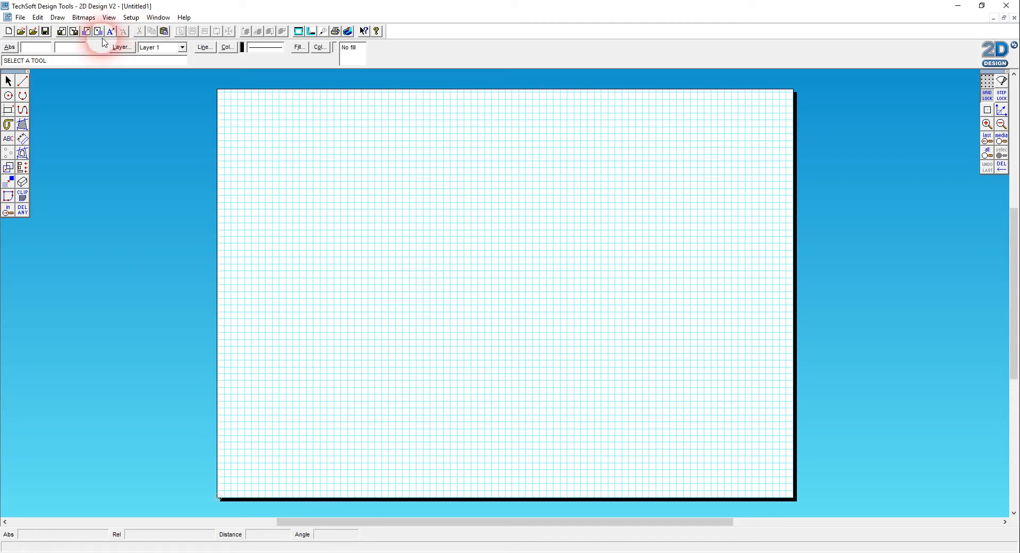
# Import the "London Skyline v01 BMP" bitmap from the Pictures library at 150 mm width with a fixed aspect ratio
pyautogui.click(84, 17)
pyautogui.click(76, 33)
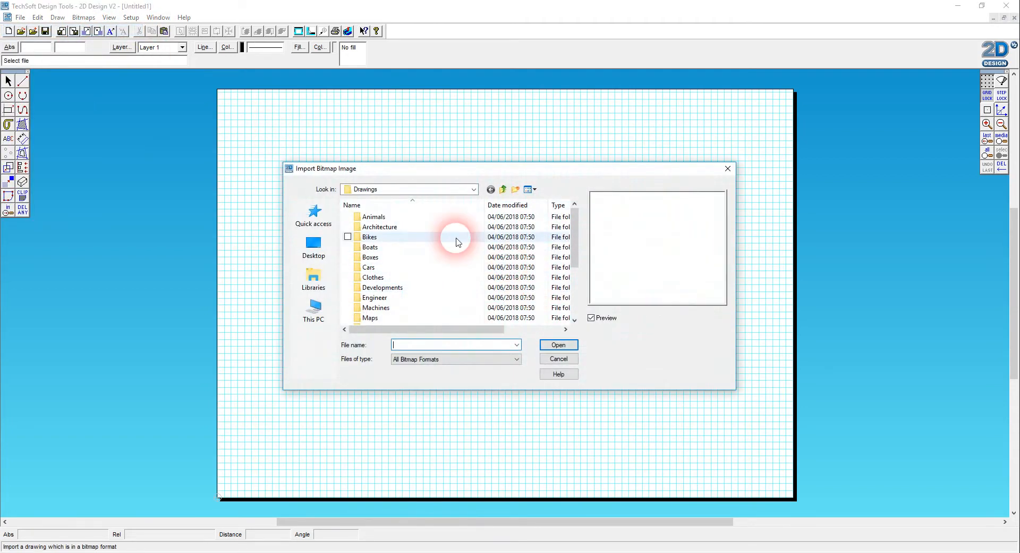
pyautogui.click(313, 279)
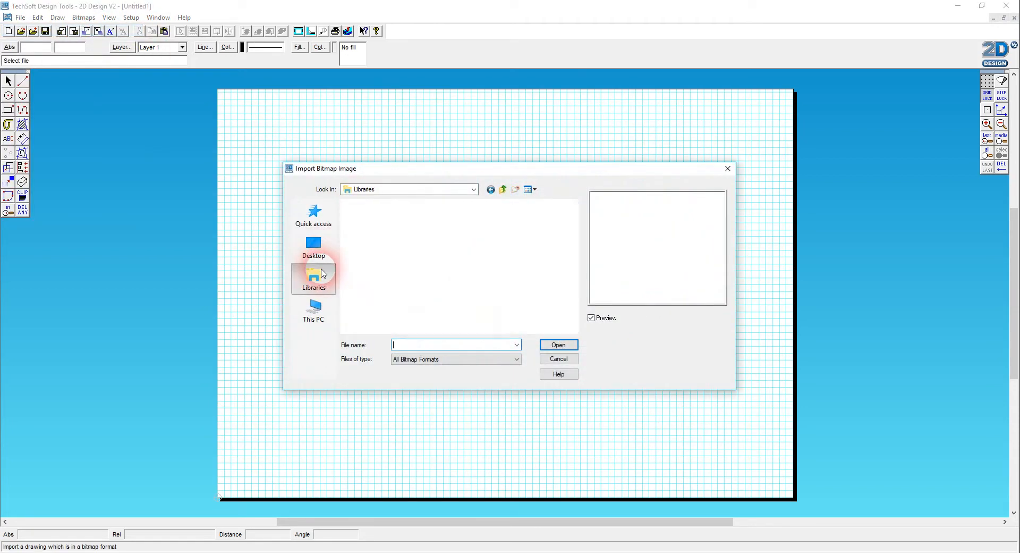
pyautogui.click(500, 244)
pyautogui.doubleClick(499, 244)
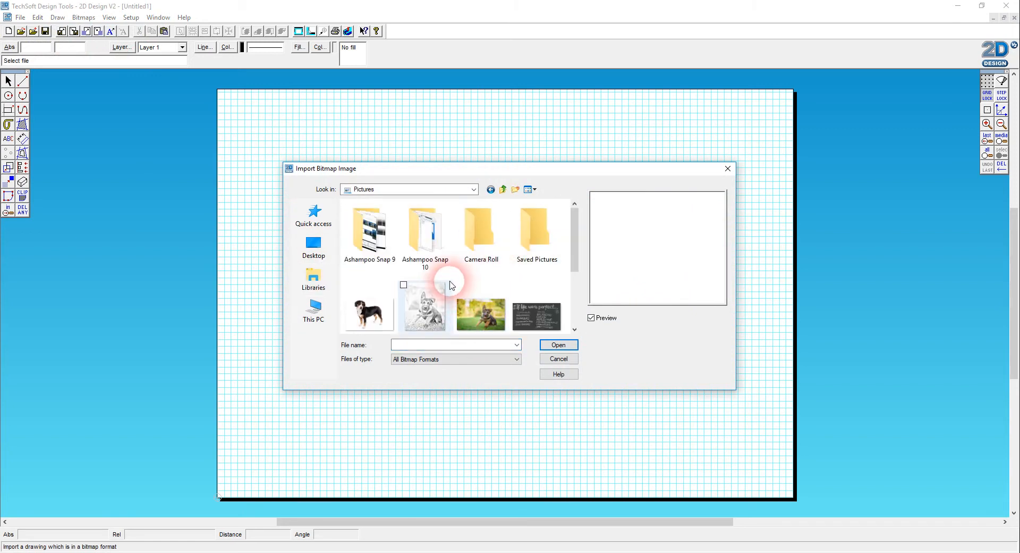
pyautogui.scroll(-5, 505, 280)
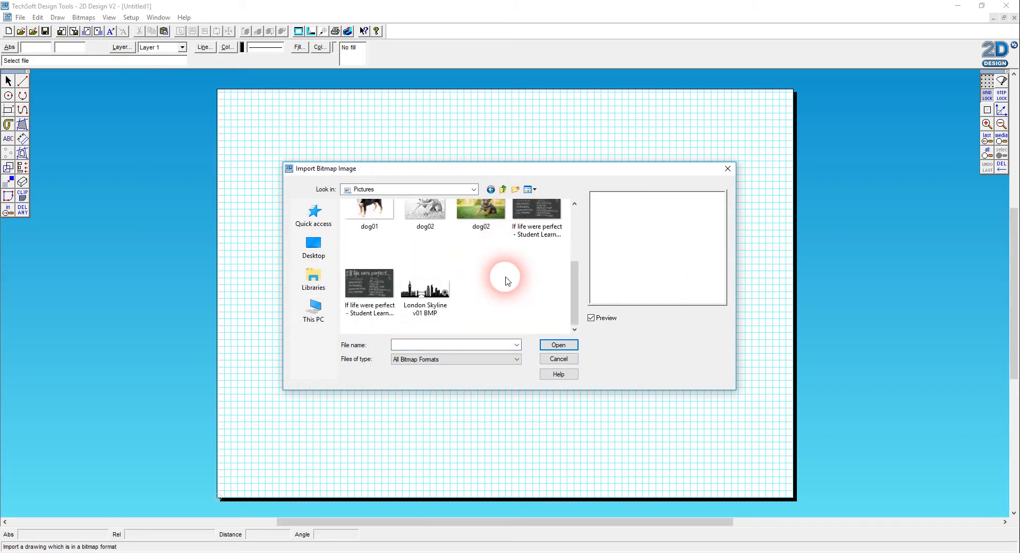
pyautogui.doubleClick(434, 292)
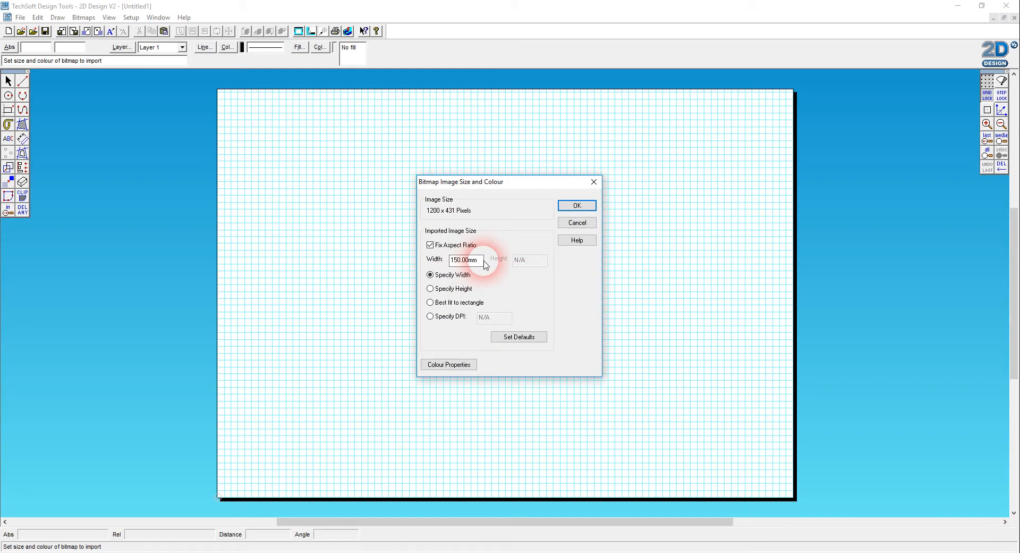
pyautogui.click(572, 207)
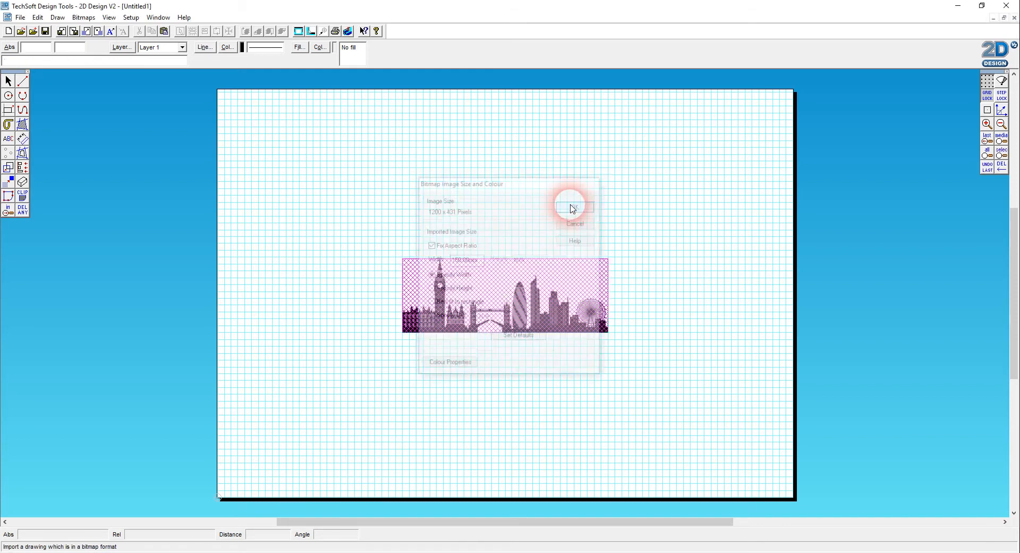
# Start vectorising the imported skyline bitmap and set its colour selection to Monochrome with a transparent background
pyautogui.click(13, 211)
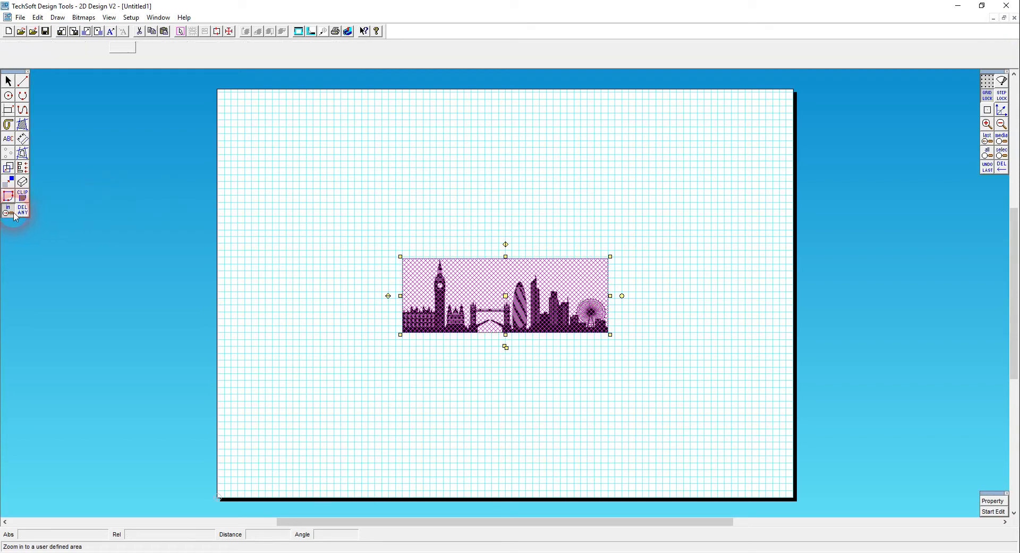
pyautogui.click(375, 246)
pyautogui.click(615, 350)
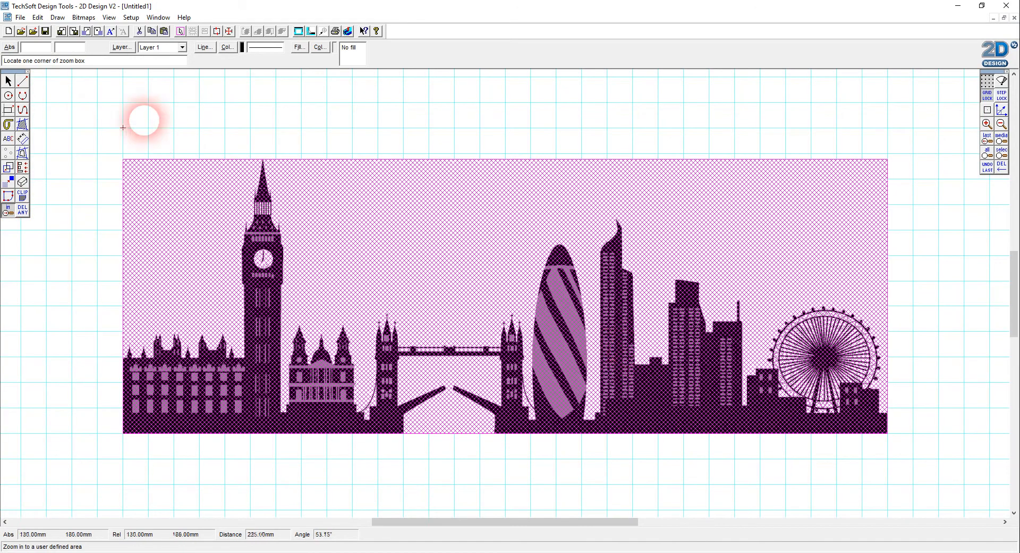
pyautogui.click(8, 80)
pyautogui.click(199, 100)
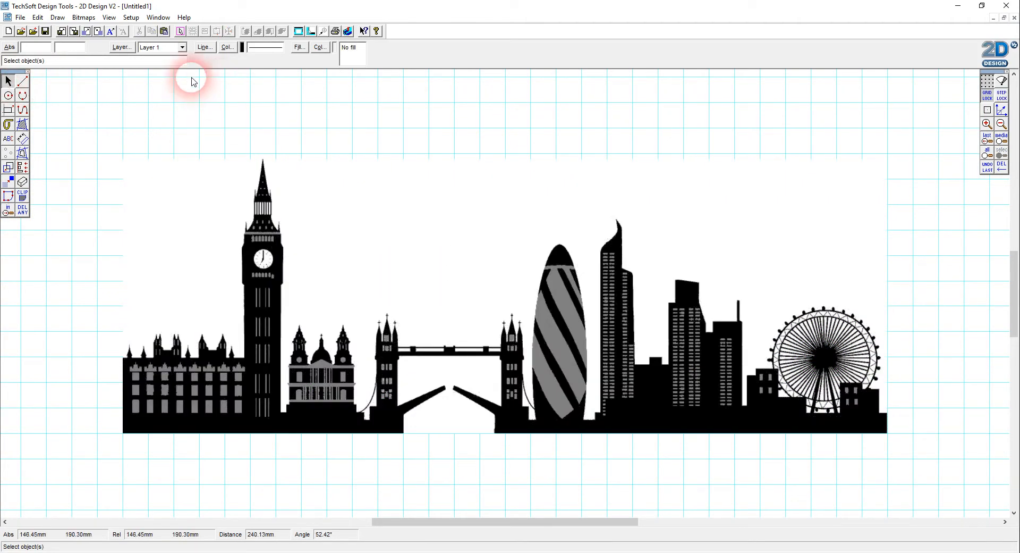
pyautogui.click(83, 18)
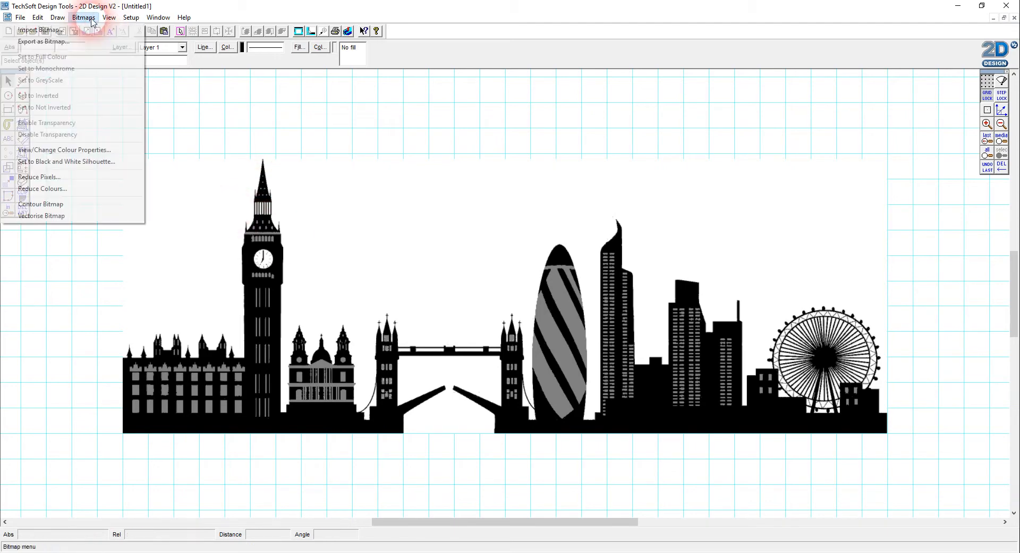
pyautogui.click(74, 216)
pyautogui.click(371, 314)
pyautogui.click(521, 323)
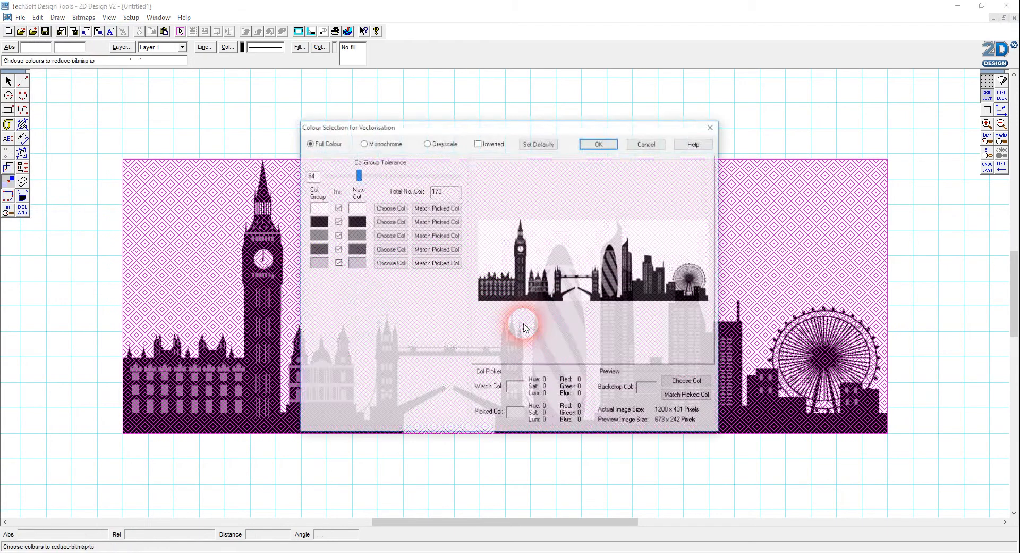
pyautogui.moveTo(485, 126); pyautogui.dragTo(622, 156)
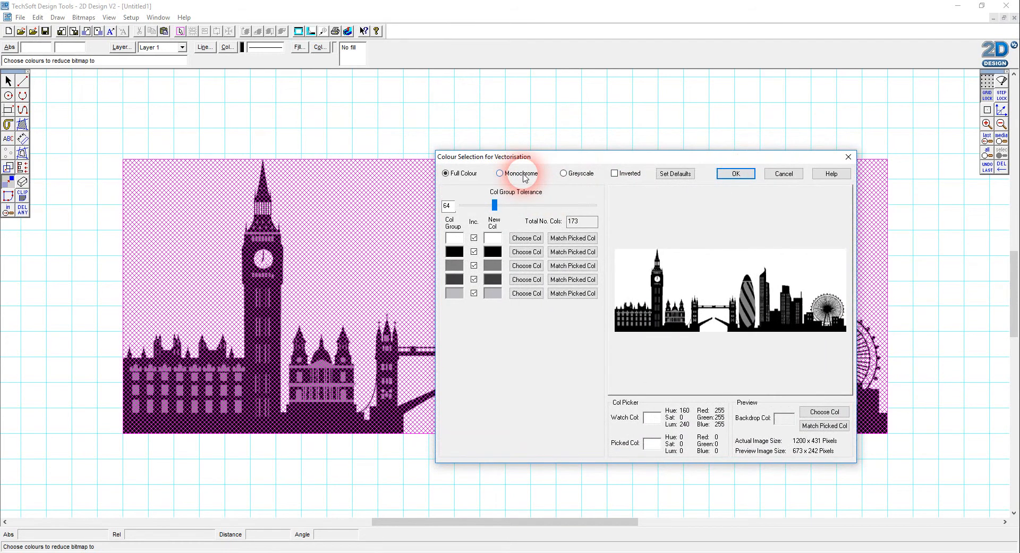
pyautogui.click(500, 174)
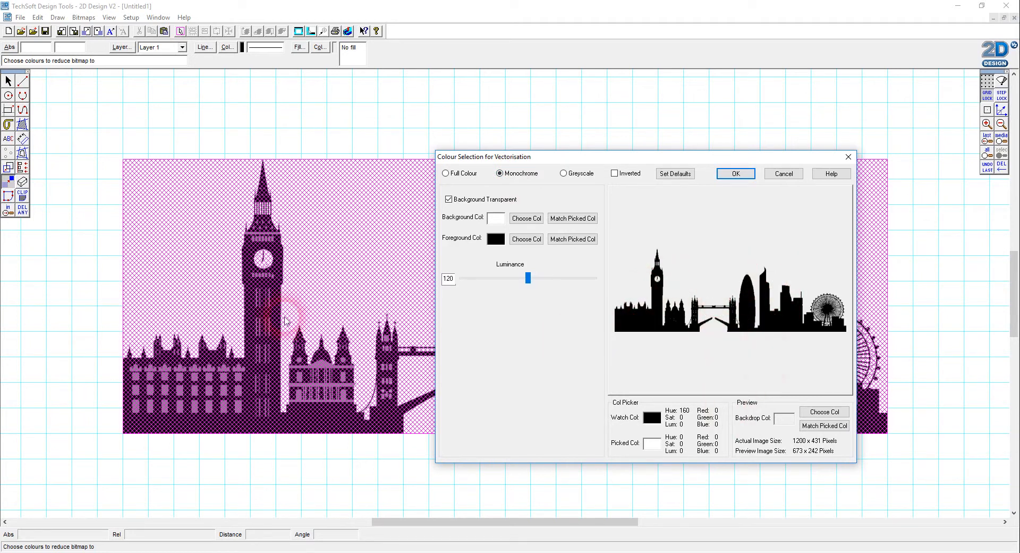
pyautogui.click(757, 176)
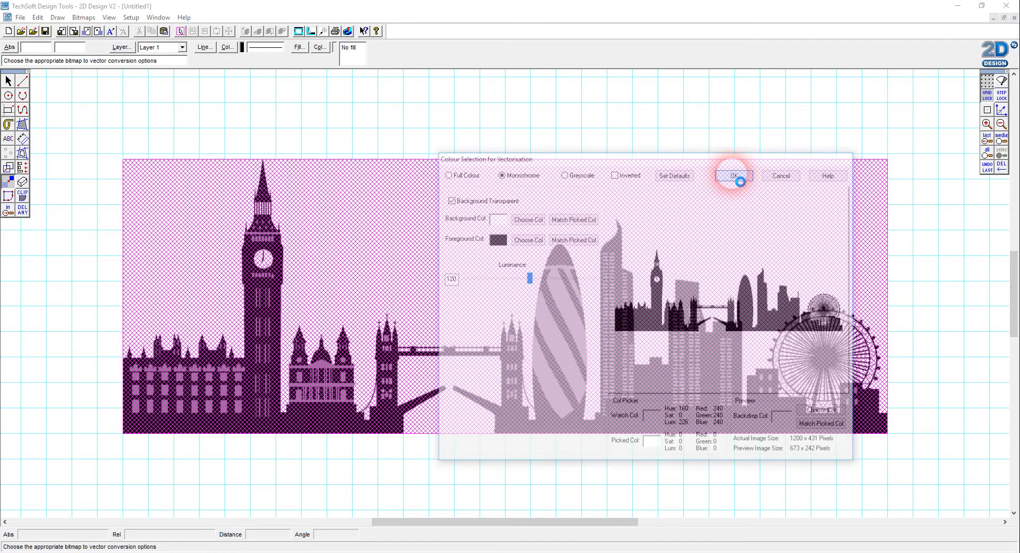
# Convert the monochrome skyline to vectors using custom vectorisation settings
pyautogui.click(436, 199)
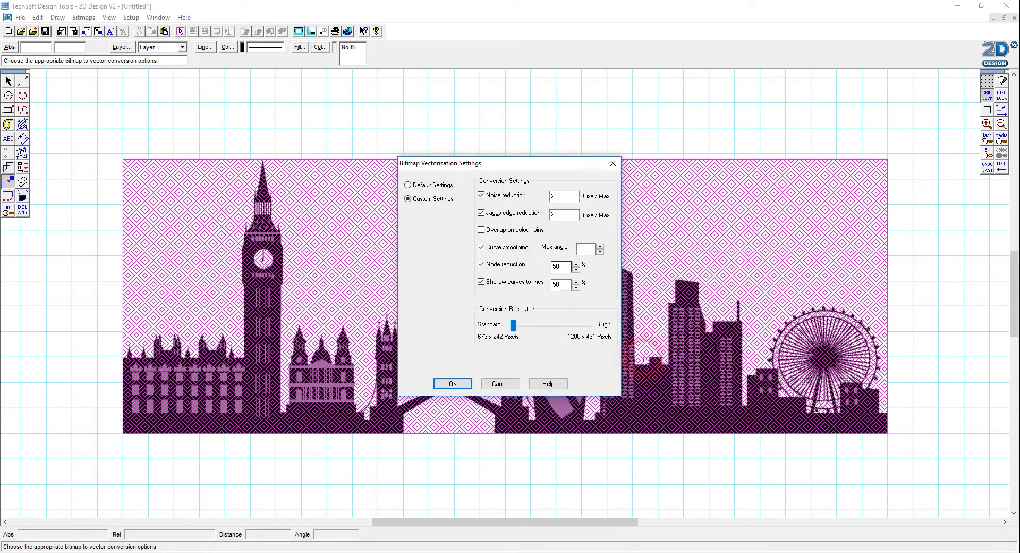
pyautogui.click(513, 325)
pyautogui.click(452, 383)
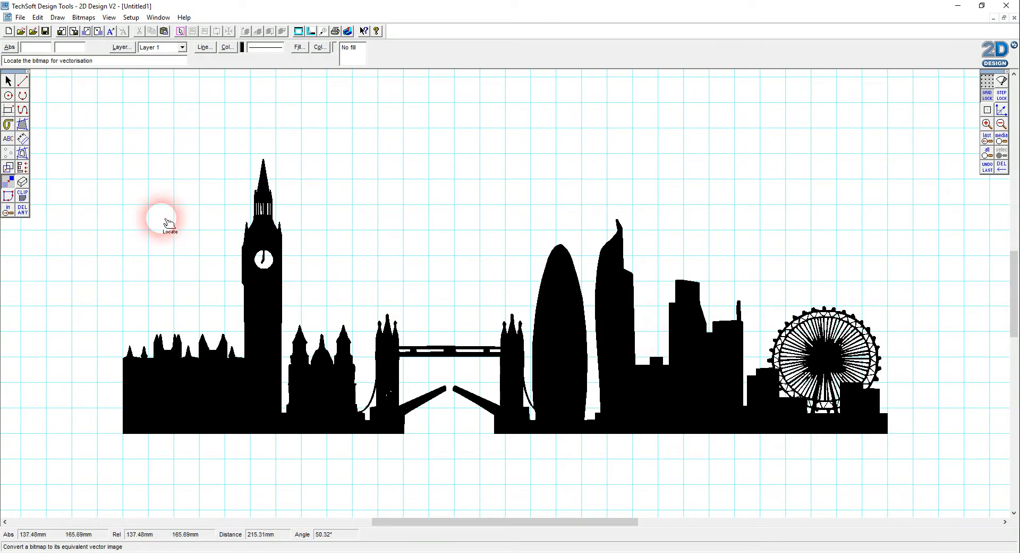
# Set the vectorised skyline to No Fill so only its outlines are drawn, and deselect it
pyautogui.click(8, 80)
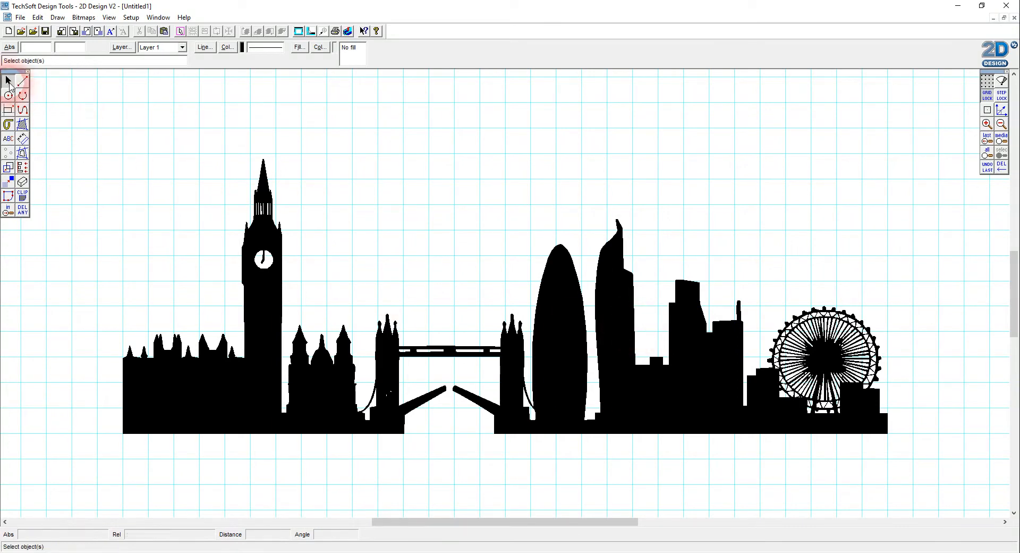
pyautogui.click(247, 393)
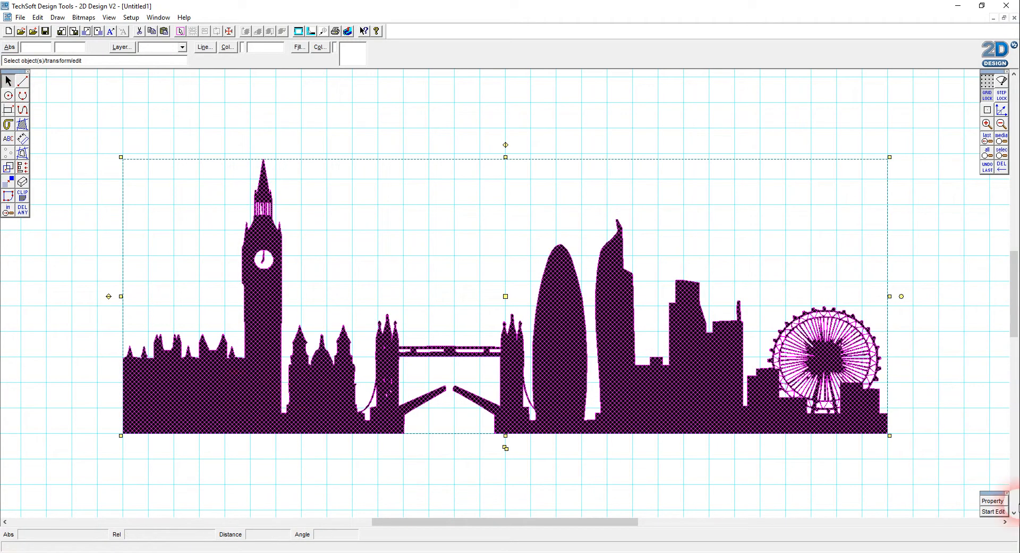
pyautogui.click(300, 47)
pyautogui.click(313, 145)
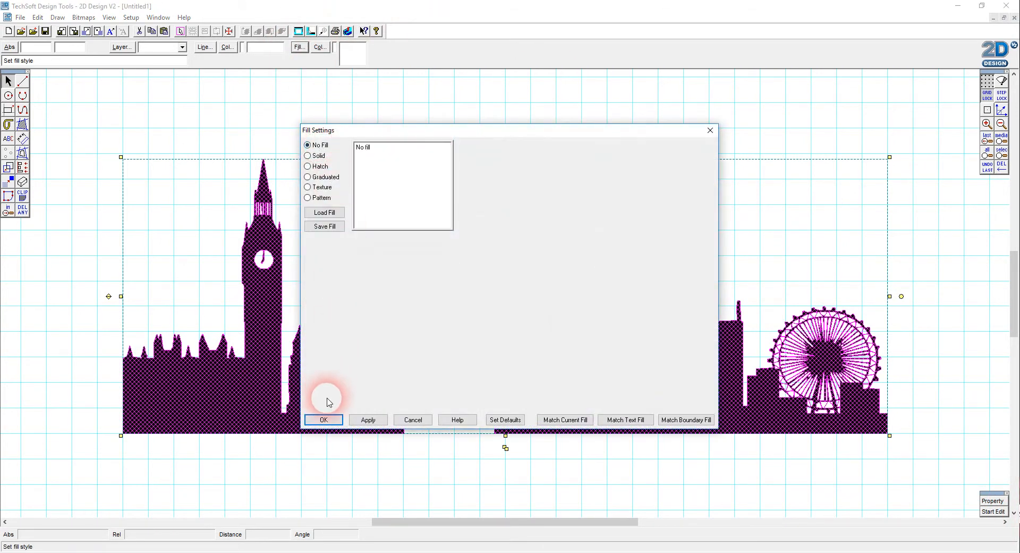
pyautogui.click(324, 419)
pyautogui.click(440, 473)
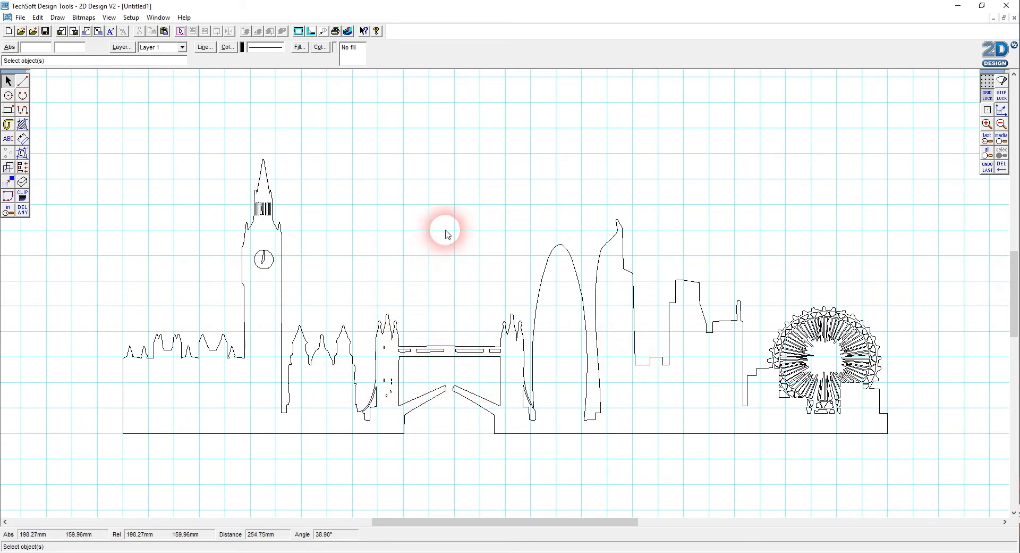
# Import a second copy of "London Skyline v01 BMP" above the outlined skyline, keeping the offered image size
pyautogui.scroll(5, 513, 251)
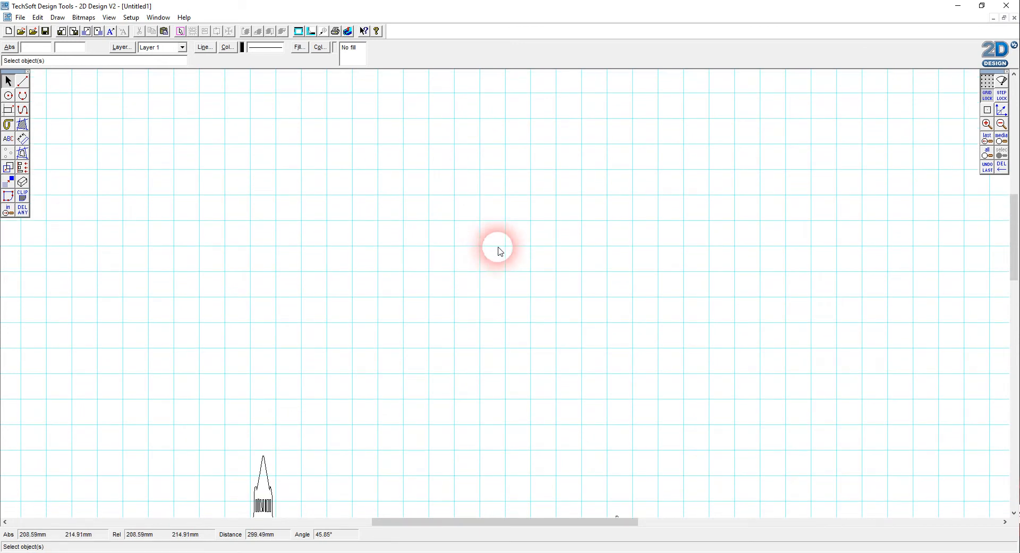
pyautogui.click(1001, 124)
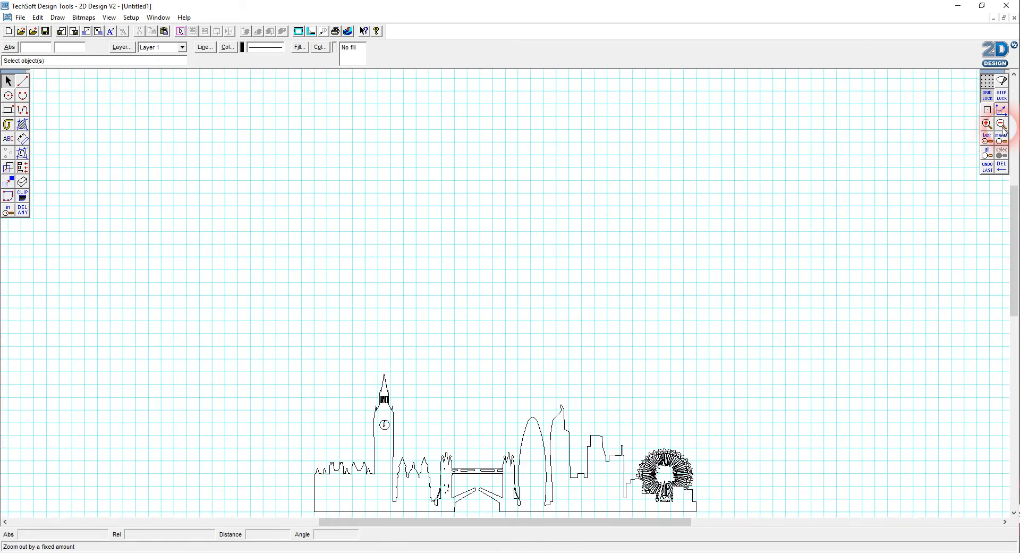
pyautogui.click(83, 17)
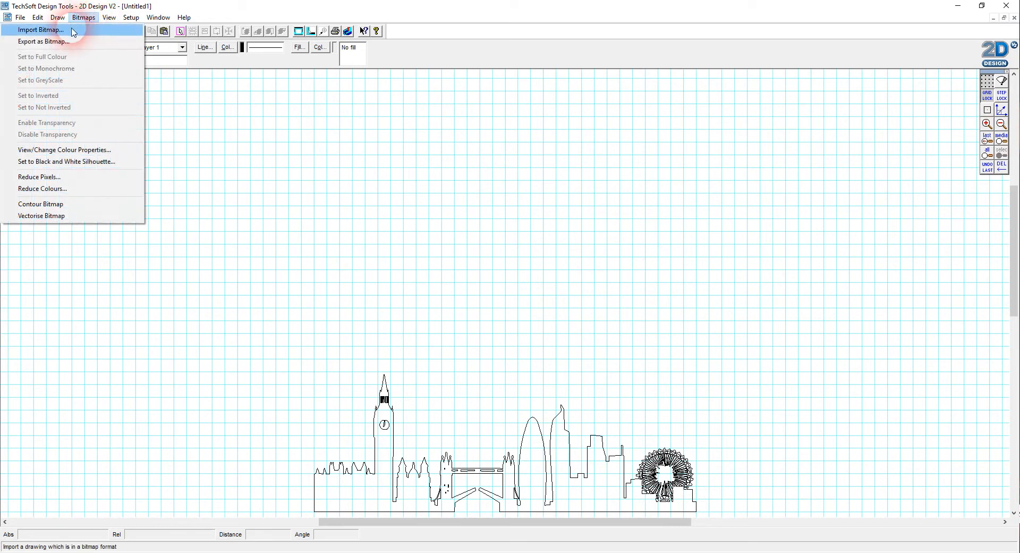
pyautogui.click(79, 28)
pyautogui.scroll(-3, 433, 292)
pyautogui.doubleClick(431, 286)
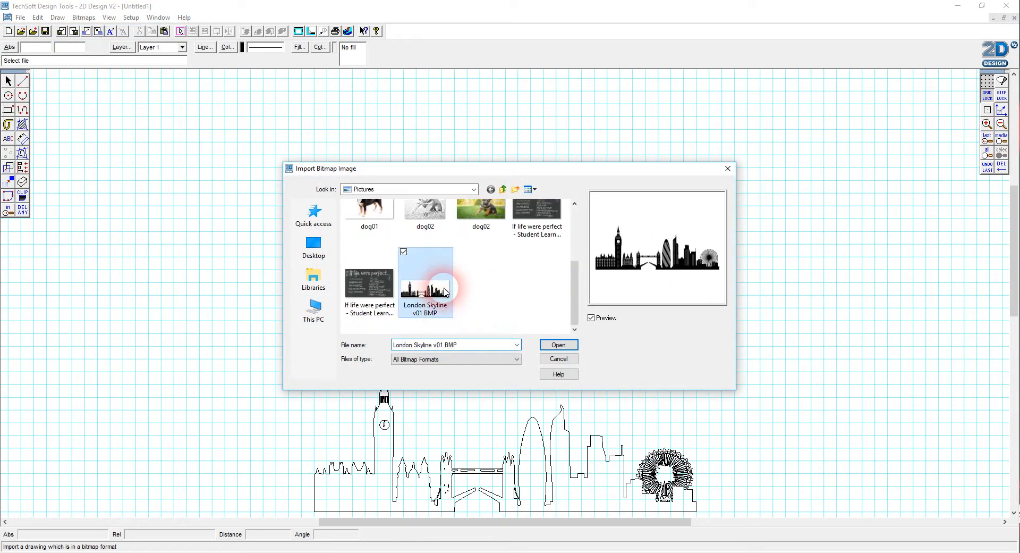
pyautogui.click(577, 205)
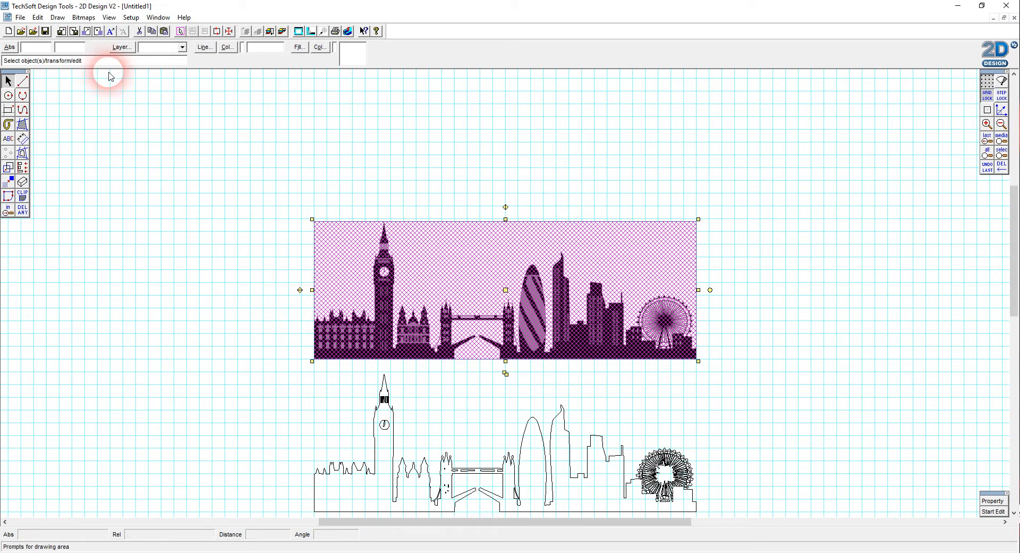
# Start vectorising the second skyline bitmap in Greyscale, excluding the white colour group and keeping black and grey
pyautogui.click(83, 18)
pyautogui.click(63, 215)
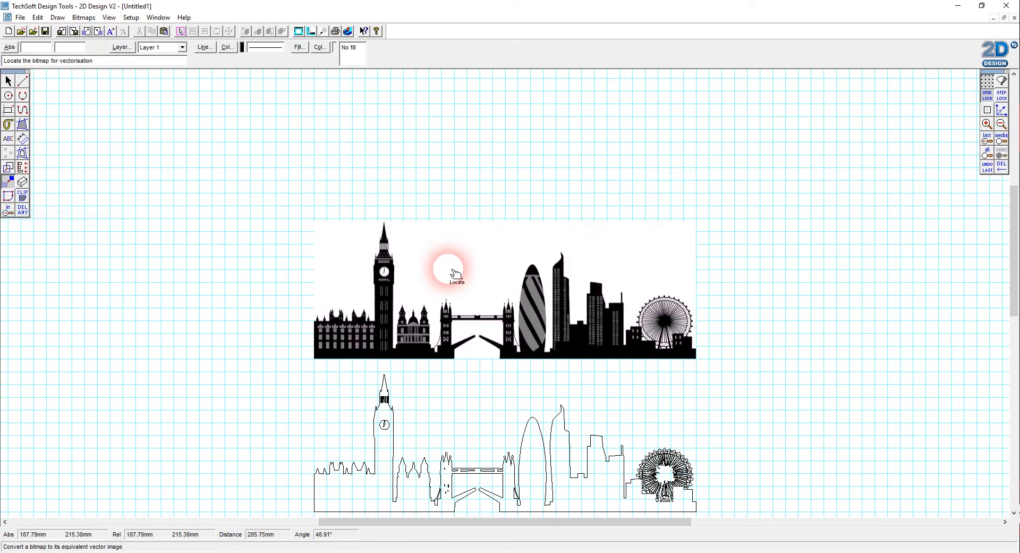
pyautogui.click(520, 295)
pyautogui.click(428, 143)
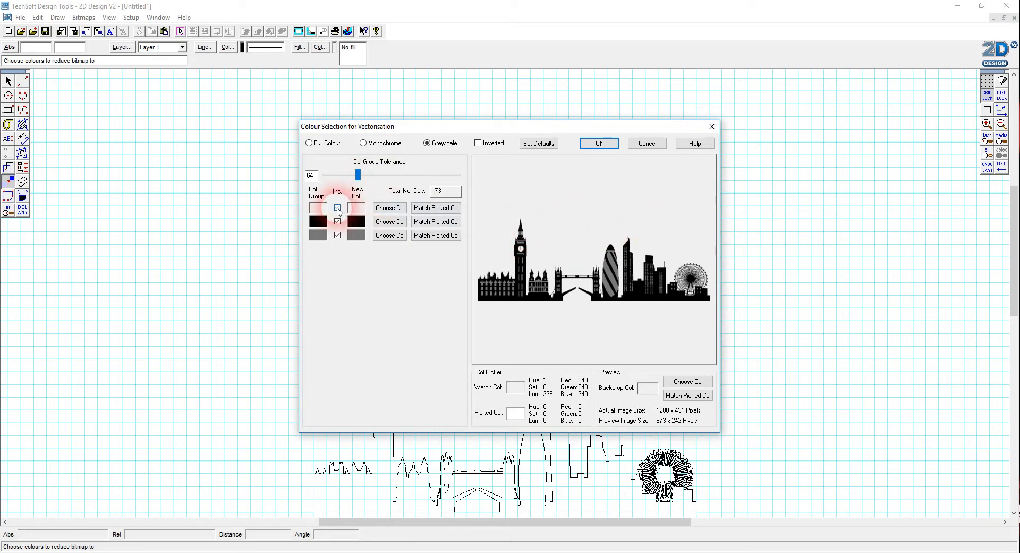
pyautogui.click(338, 208)
pyautogui.click(338, 207)
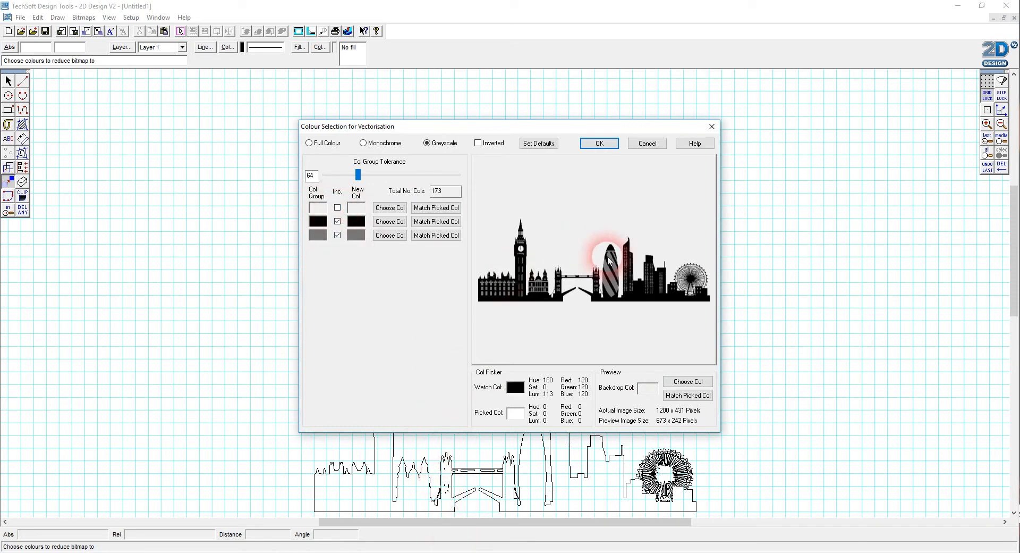
pyautogui.click(600, 143)
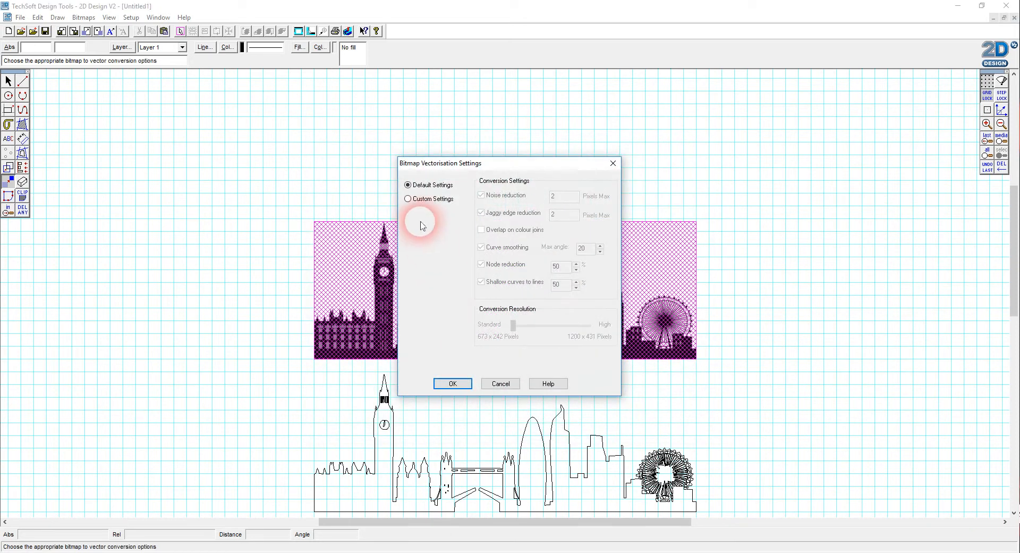
# Convert the greyscale skyline to vectors using custom settings with the conversion resolution at High, 1200 x 431 pixels
pyautogui.click(412, 200)
pyautogui.click(485, 311)
pyautogui.moveTo(513, 325); pyautogui.dragTo(632, 327)
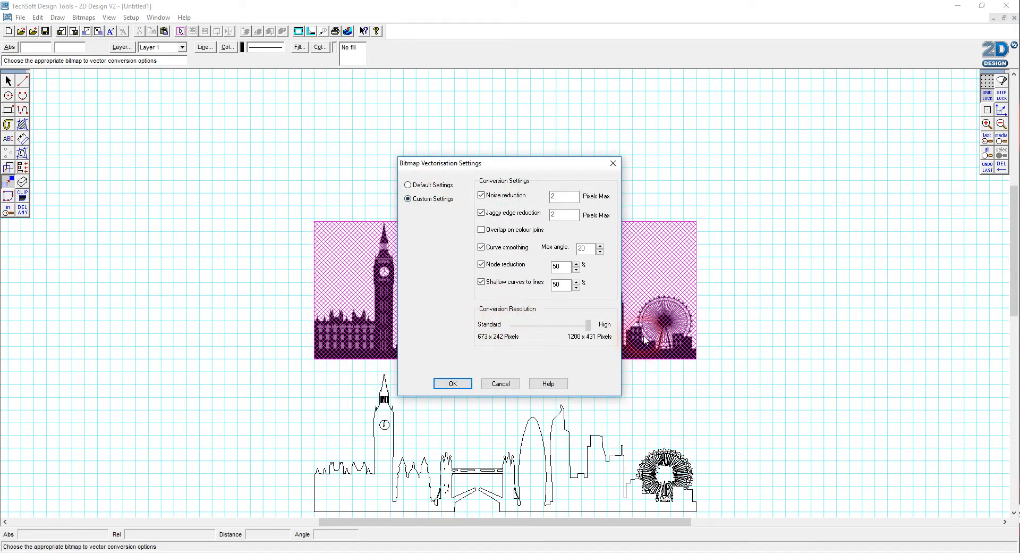
pyautogui.click(441, 383)
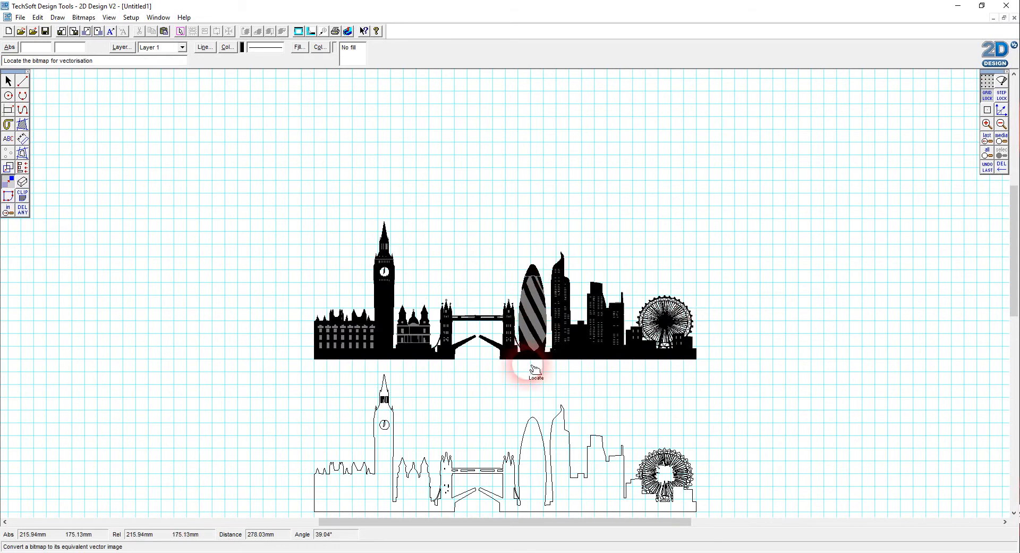
# Explode the upper greyscale-vectorised skyline one level only, leaving the fill, multiple-area and line-style options off
pyautogui.click(8, 210)
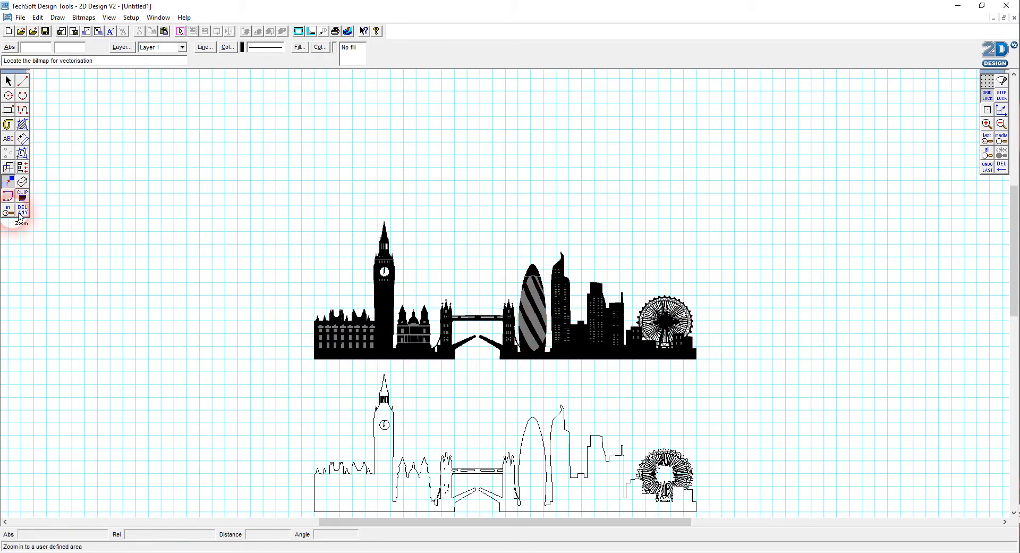
pyautogui.click(251, 206)
pyautogui.click(607, 345)
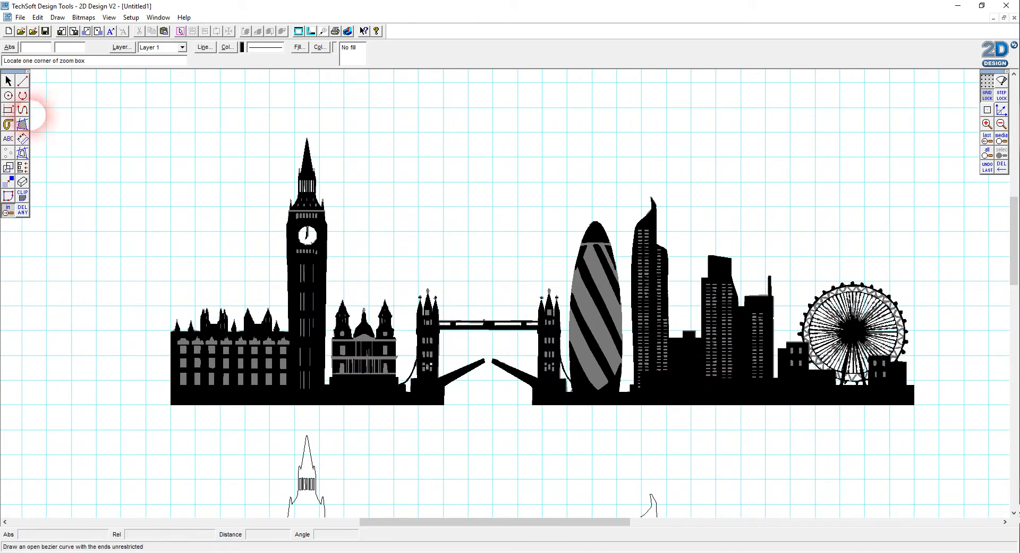
pyautogui.click(8, 81)
pyautogui.click(593, 318)
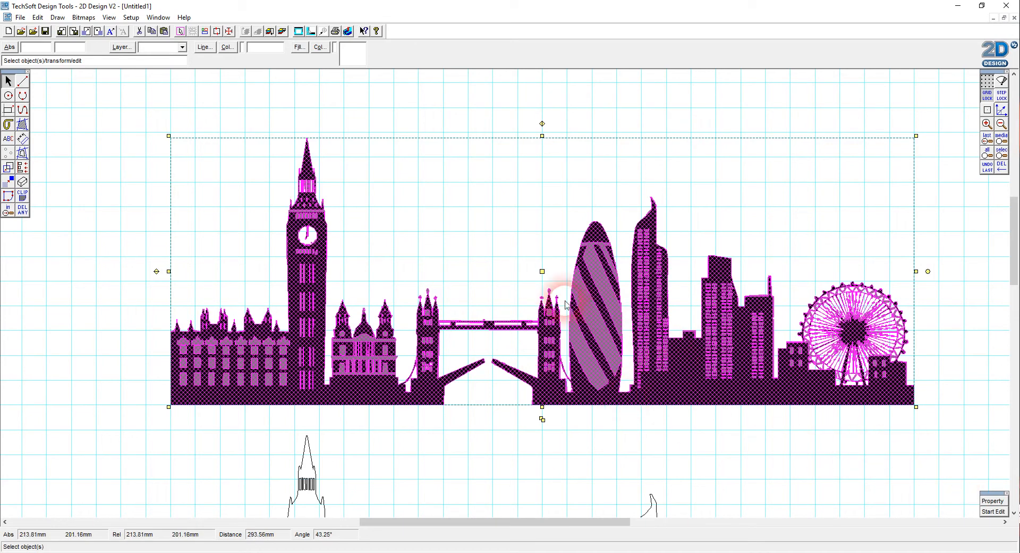
pyautogui.moveTo(549, 280); pyautogui.dragTo(450, 206)
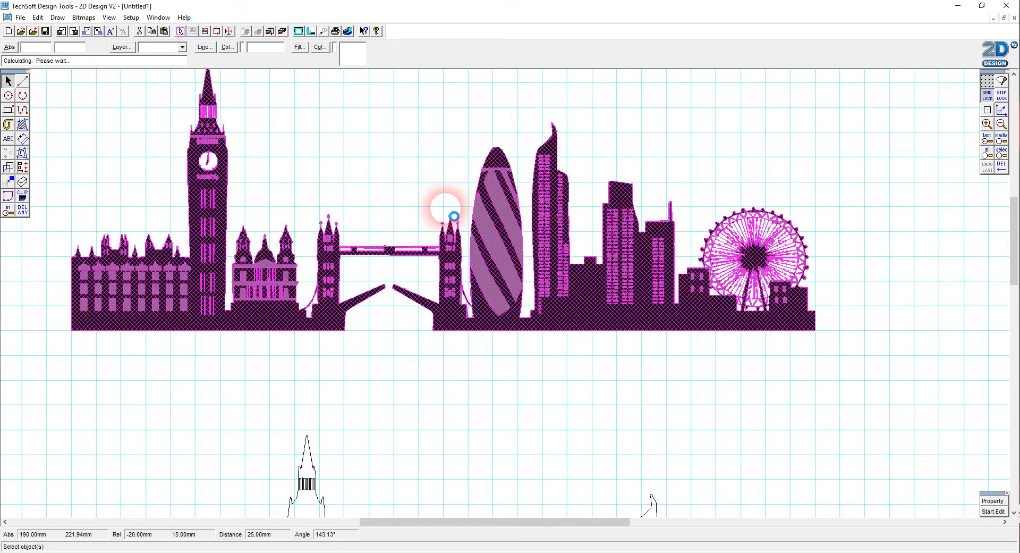
pyautogui.click(988, 170)
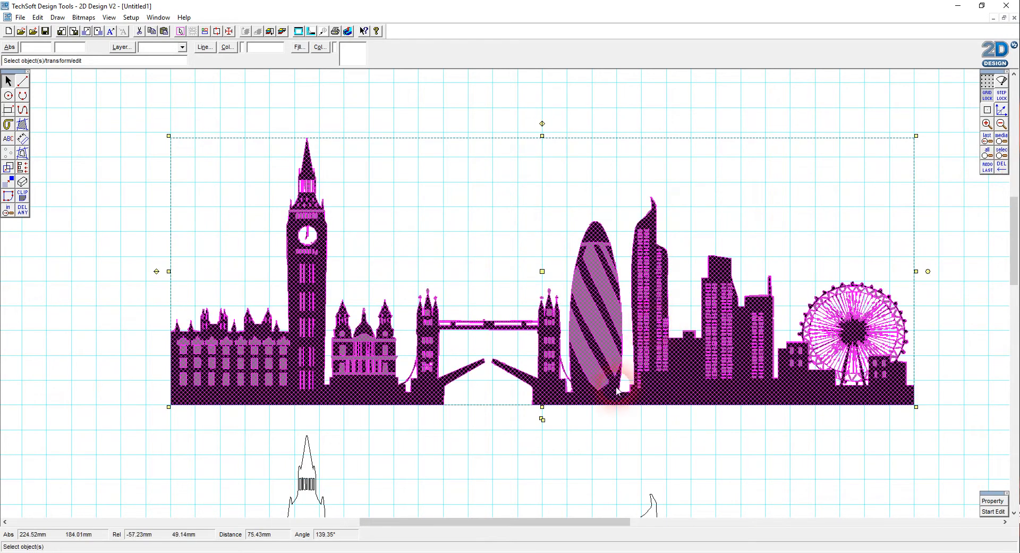
pyautogui.click(37, 17)
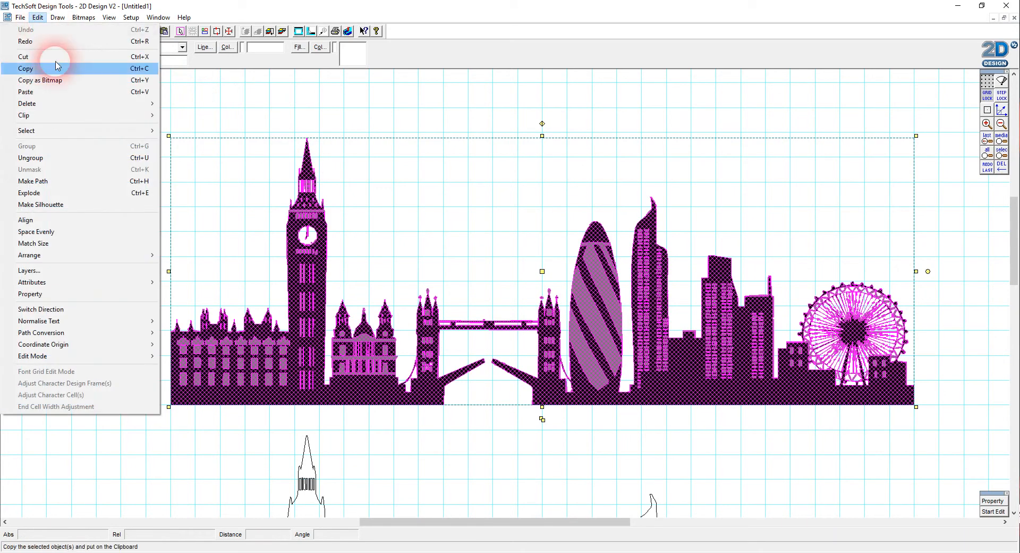
pyautogui.click(63, 192)
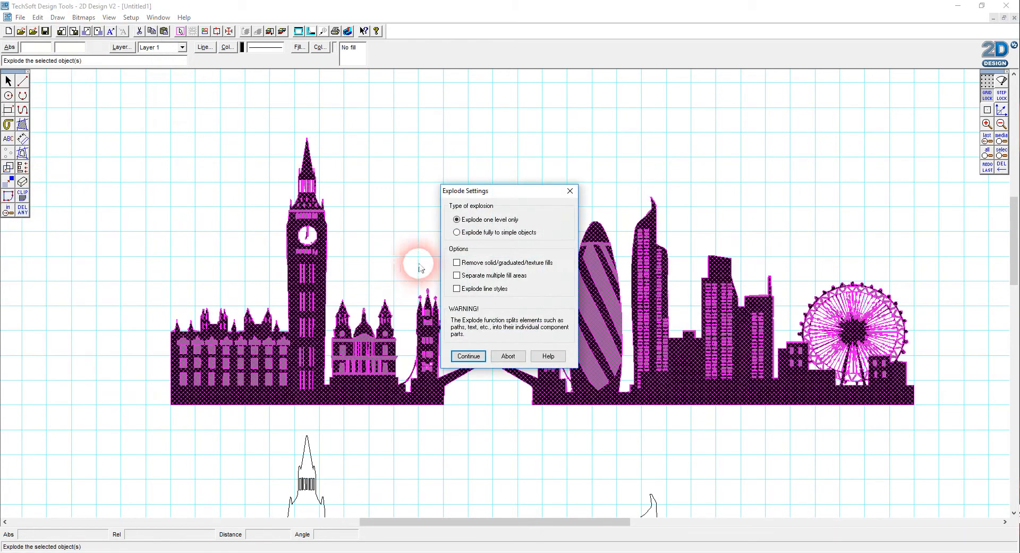
pyautogui.click(470, 356)
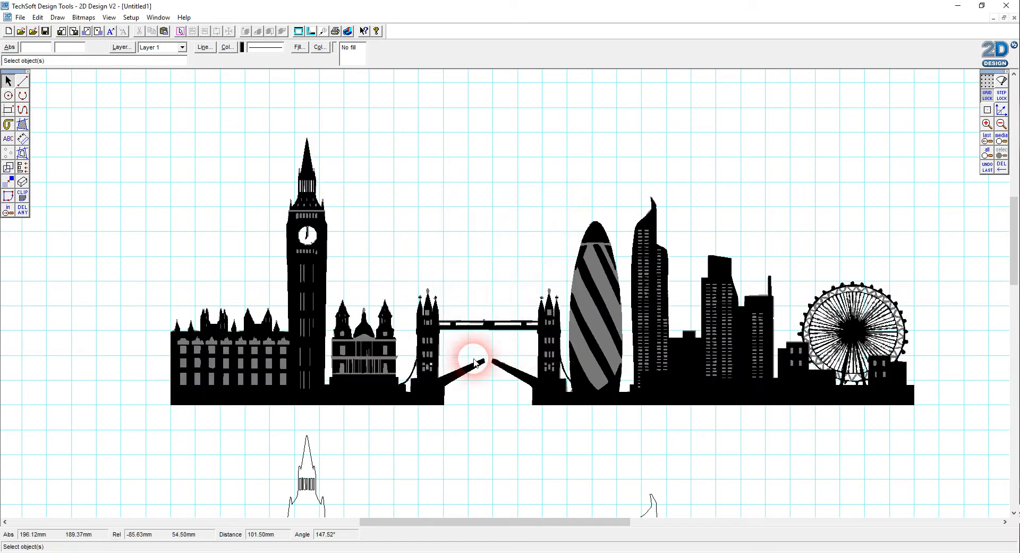
# Move the black part of the exploded skyline straight up about 60 mm, clear of the grey part, and deselect it
pyautogui.click(601, 320)
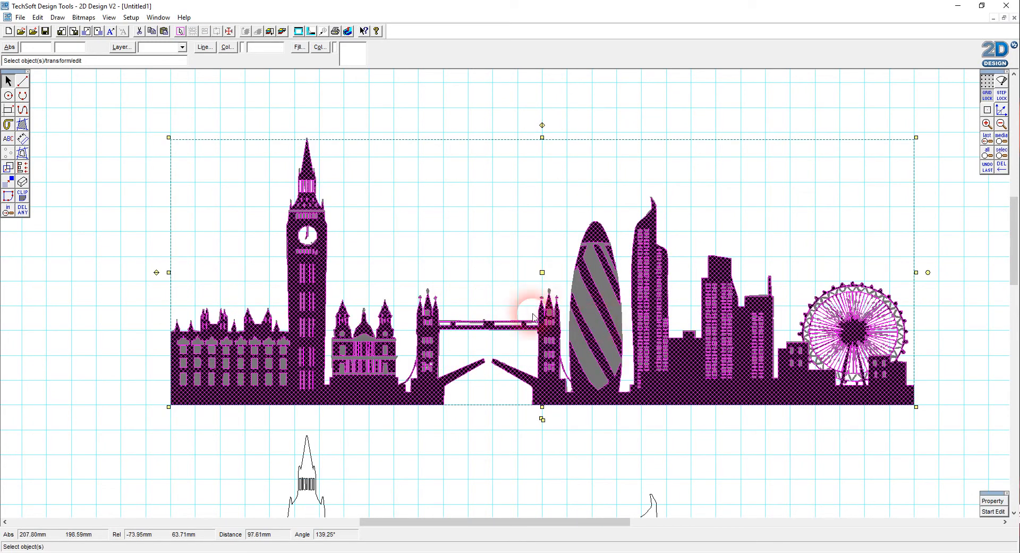
pyautogui.click(541, 275)
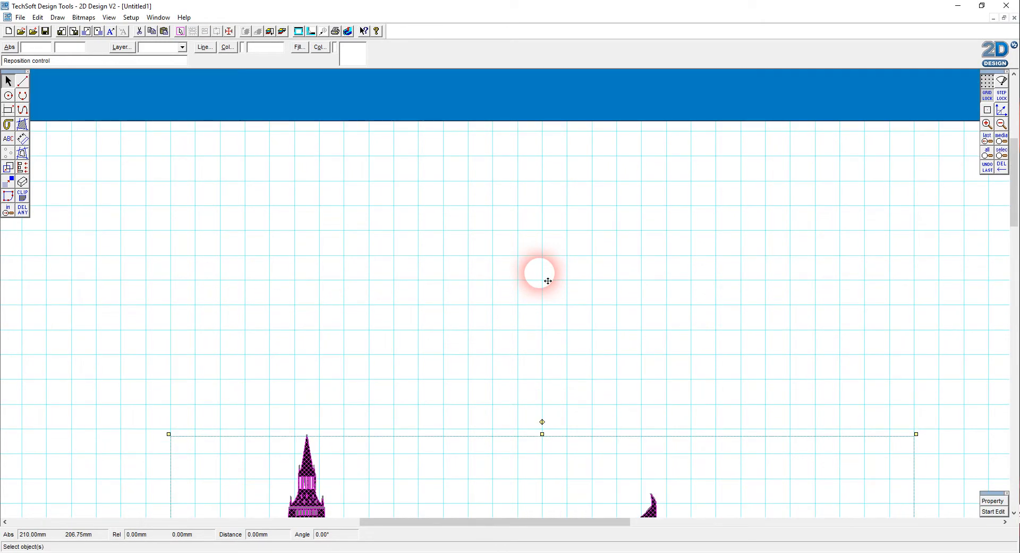
pyautogui.click(541, 291)
pyautogui.click(759, 315)
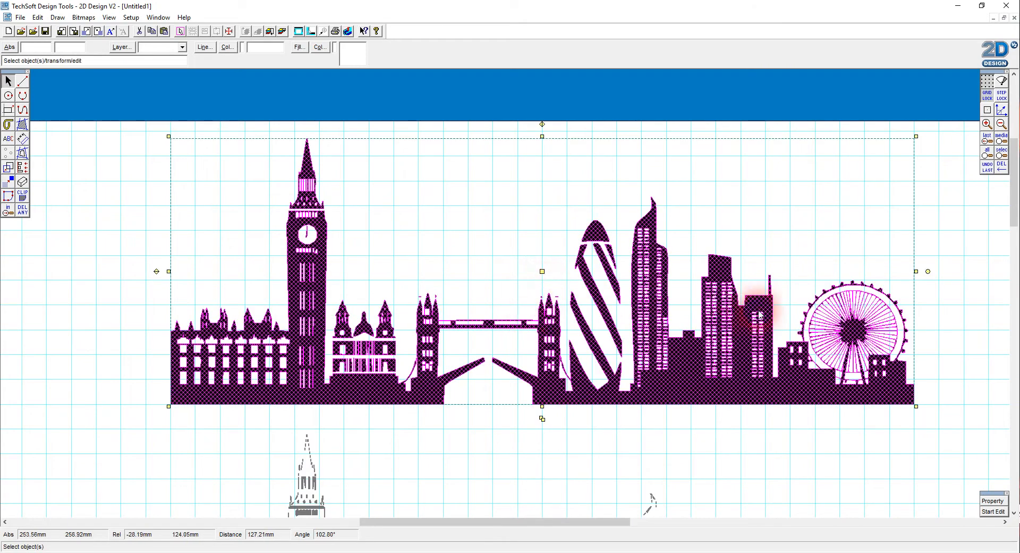
pyautogui.click(614, 416)
pyautogui.click(1002, 123)
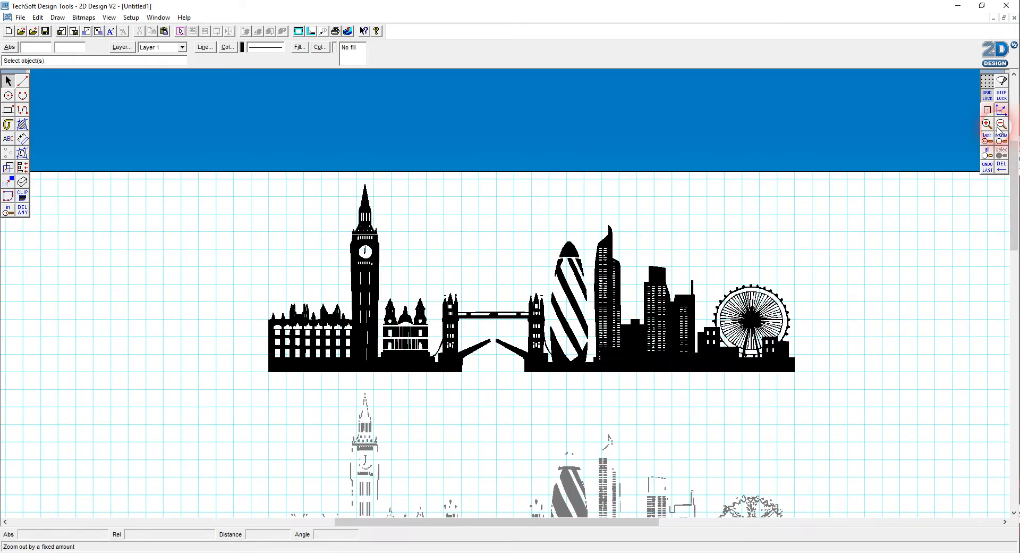
# Set the grey part of the skyline to No Fill so only its outlines are drawn, and deselect it
pyautogui.click(855, 342)
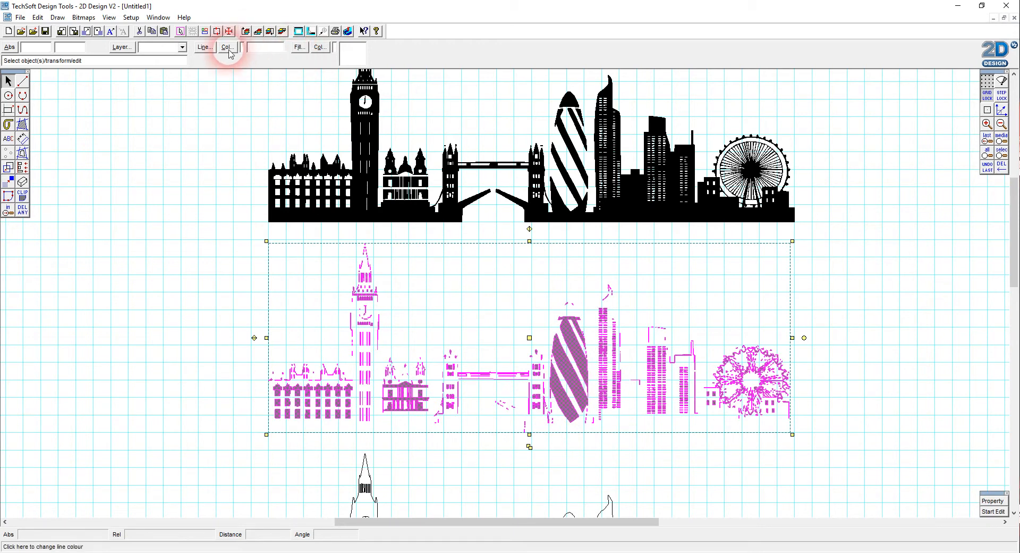
pyautogui.click(298, 47)
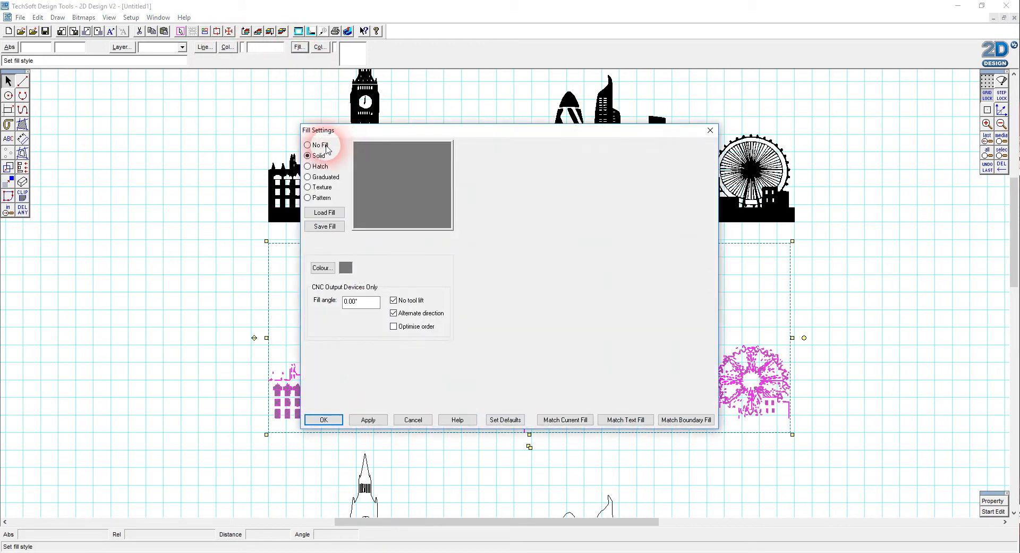
pyautogui.click(324, 419)
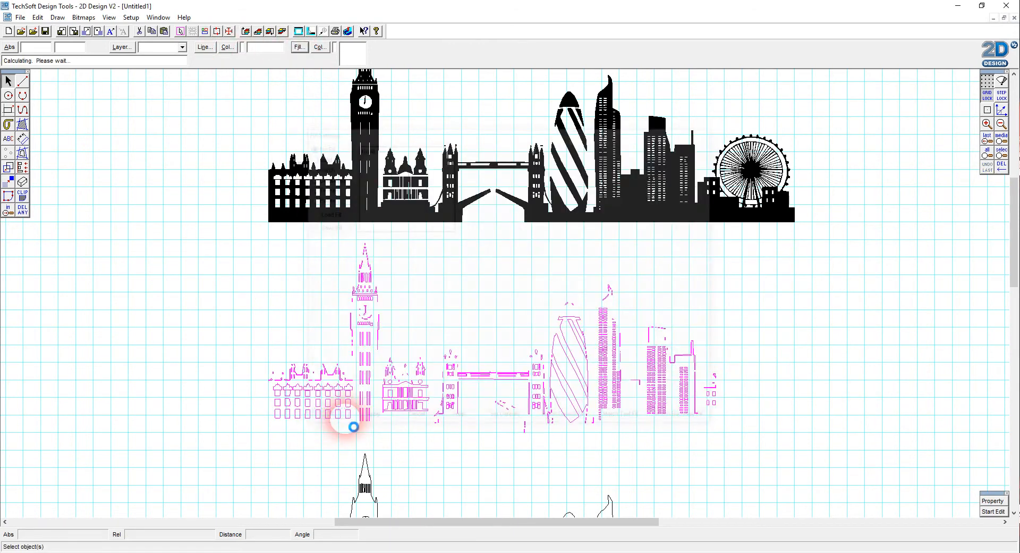
pyautogui.click(250, 425)
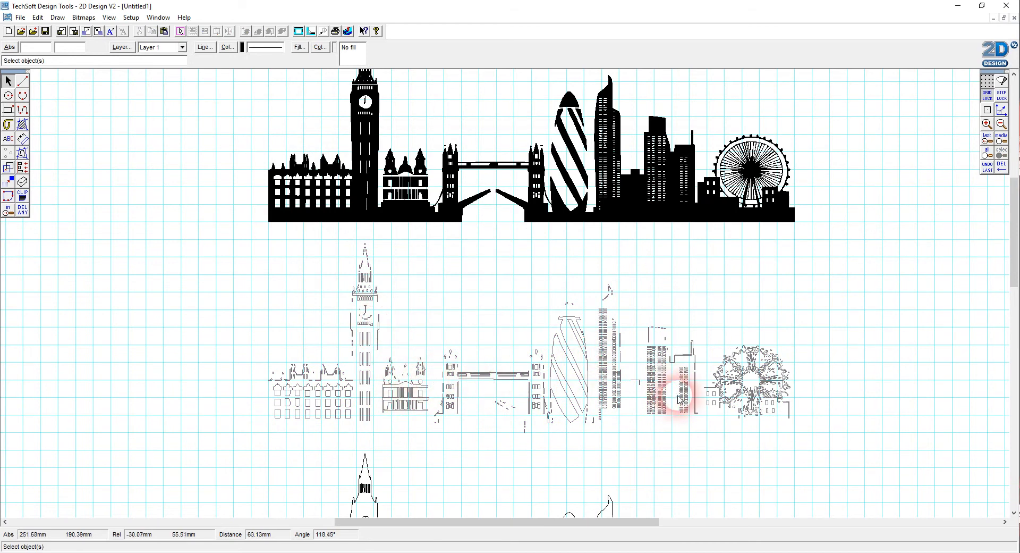
# Set the black part of the skyline above to No Fill as well, and deselect it
pyautogui.click(646, 216)
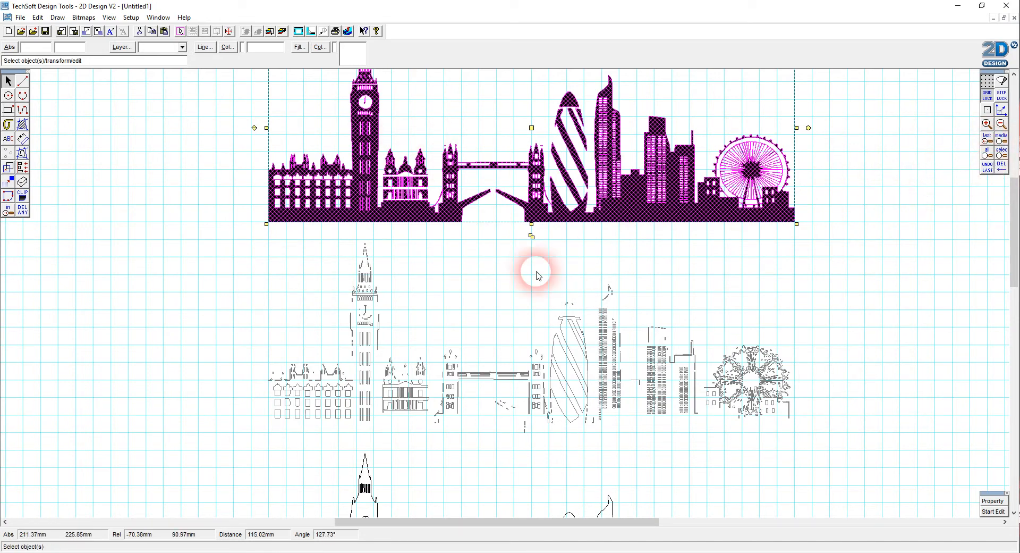
pyautogui.click(300, 47)
pyautogui.click(321, 145)
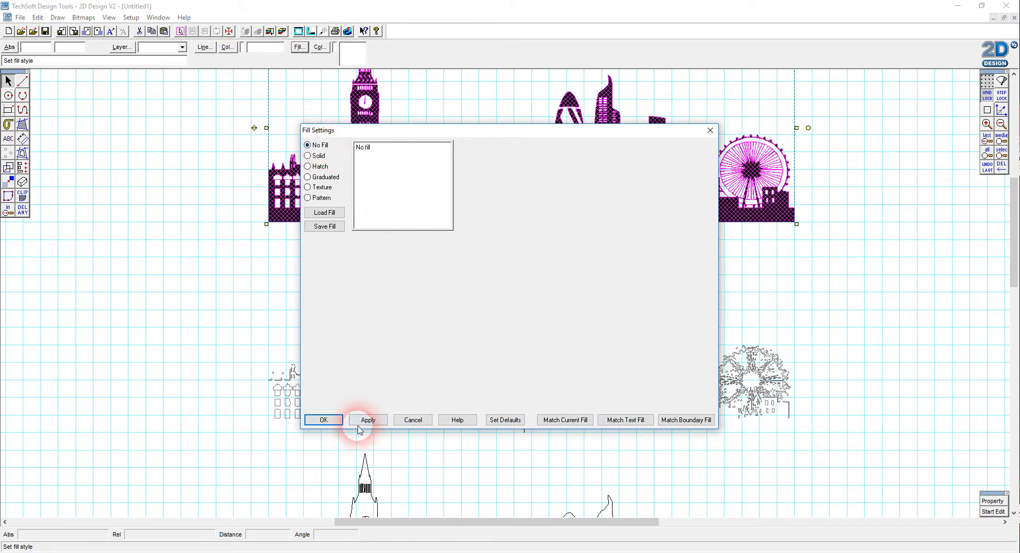
pyautogui.click(334, 422)
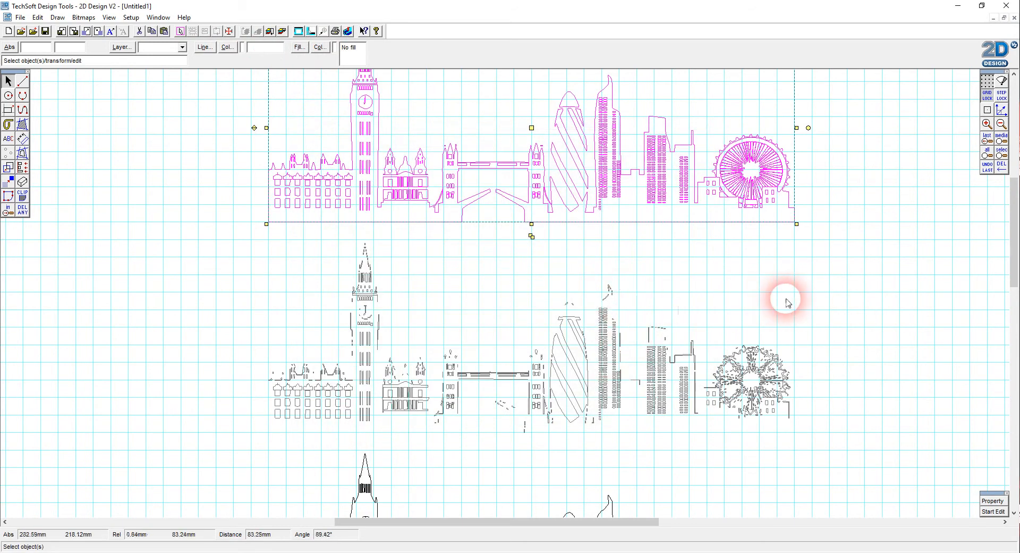
pyautogui.click(770, 283)
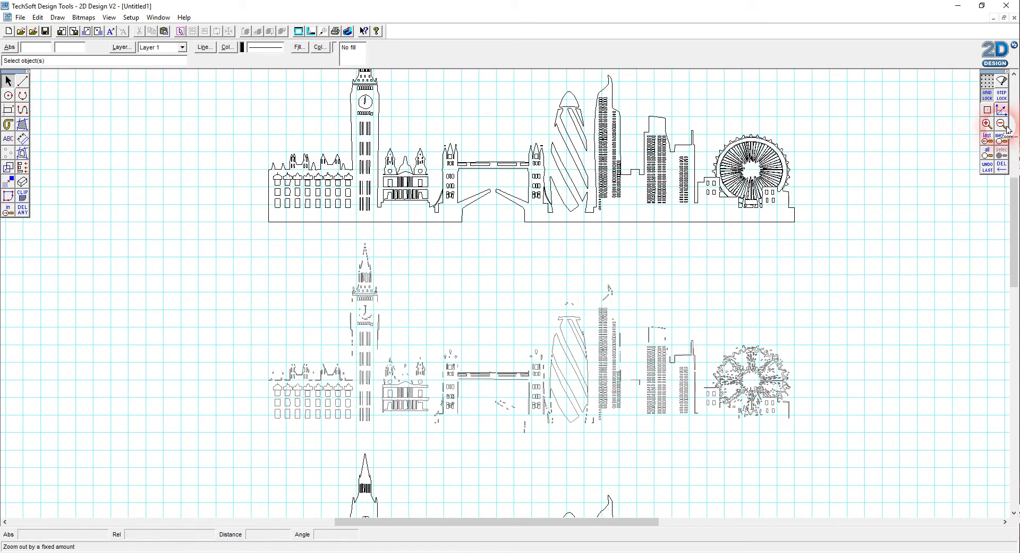
# Move the outlined black skyline straight down onto the monochrome outline below the grey details, lining the two up
pyautogui.click(1002, 123)
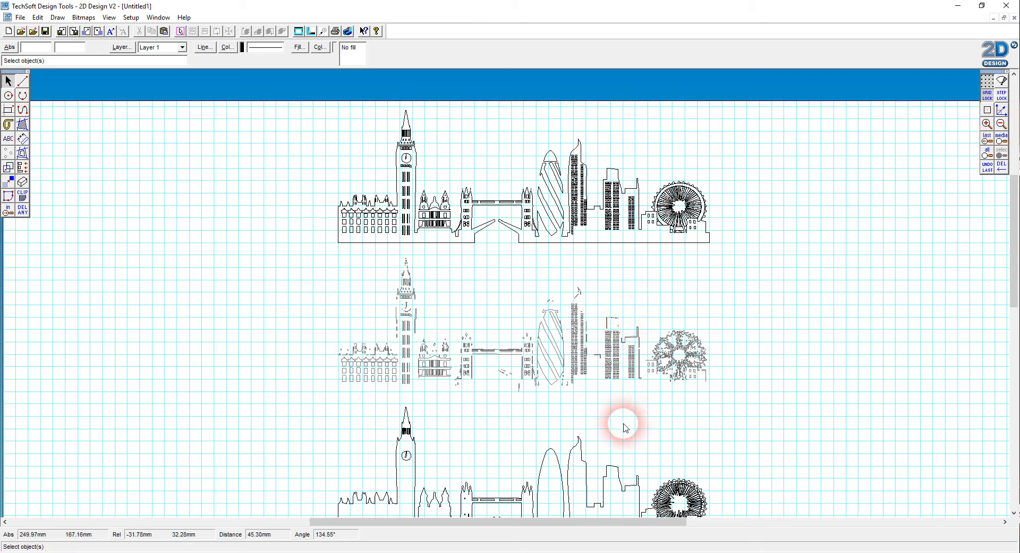
pyautogui.click(590, 240)
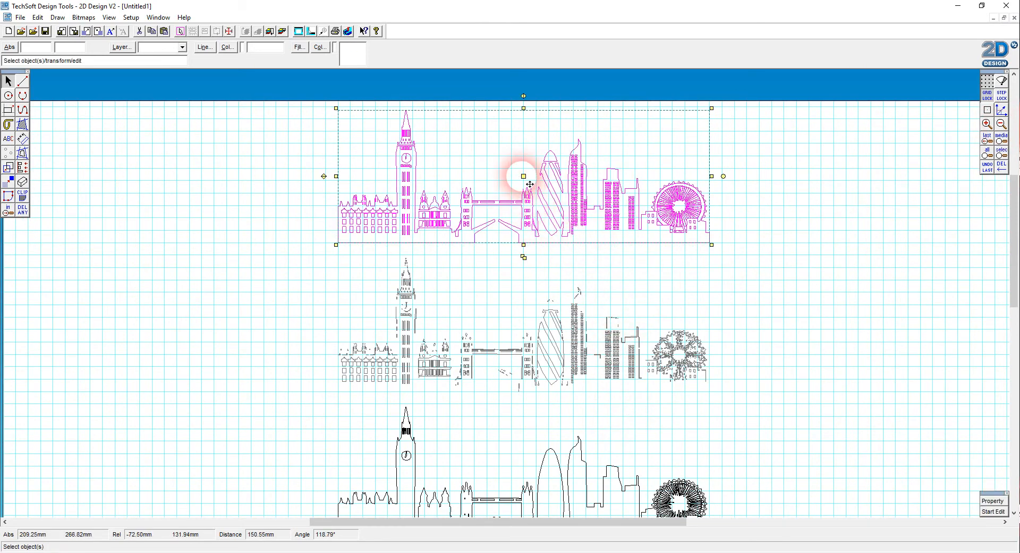
pyautogui.scroll(-3, 524, 176)
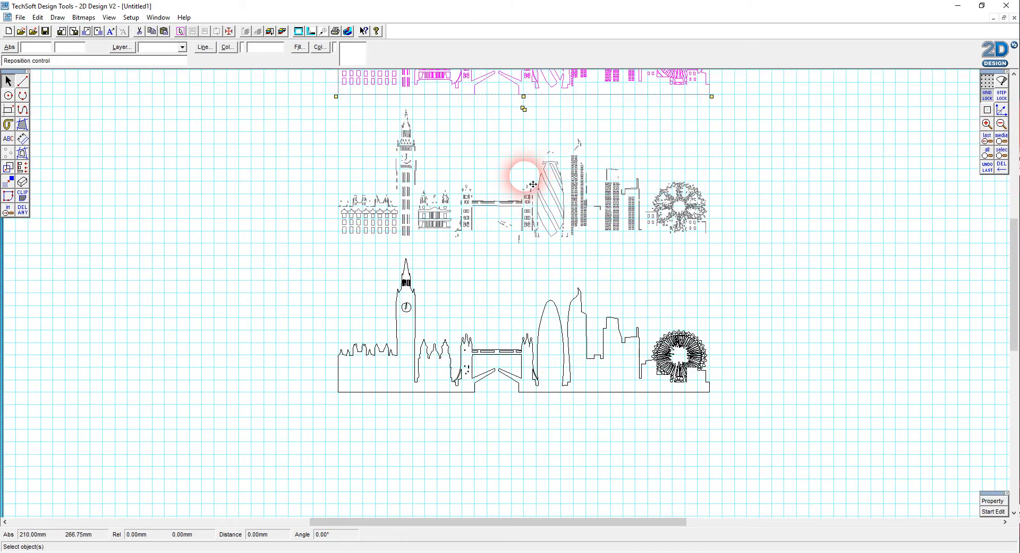
pyautogui.click(534, 333)
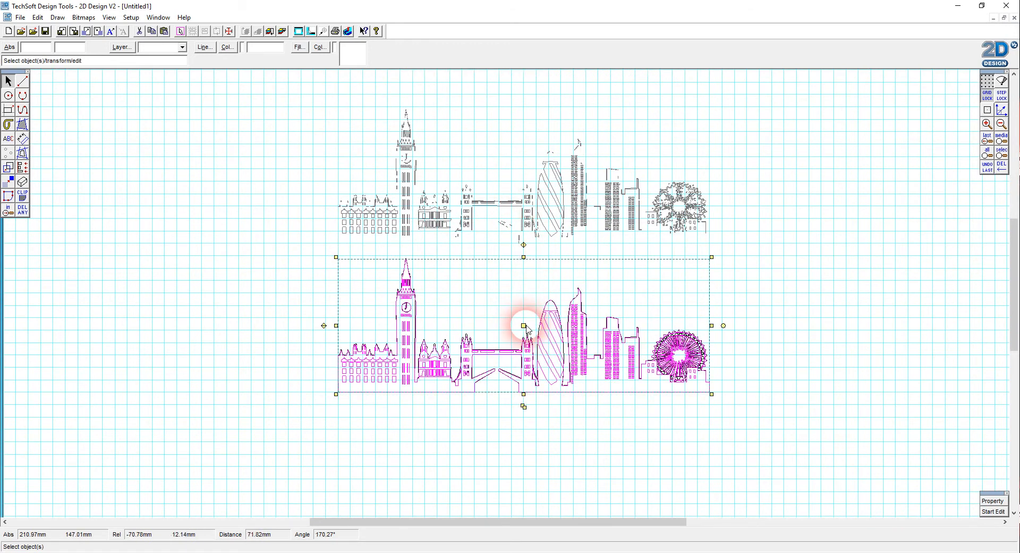
# Place a copy of the detailed black outline over the grey outline skyline above, aligning the two, and deselect it
pyautogui.click(599, 453)
pyautogui.click(616, 342)
pyautogui.click(568, 389)
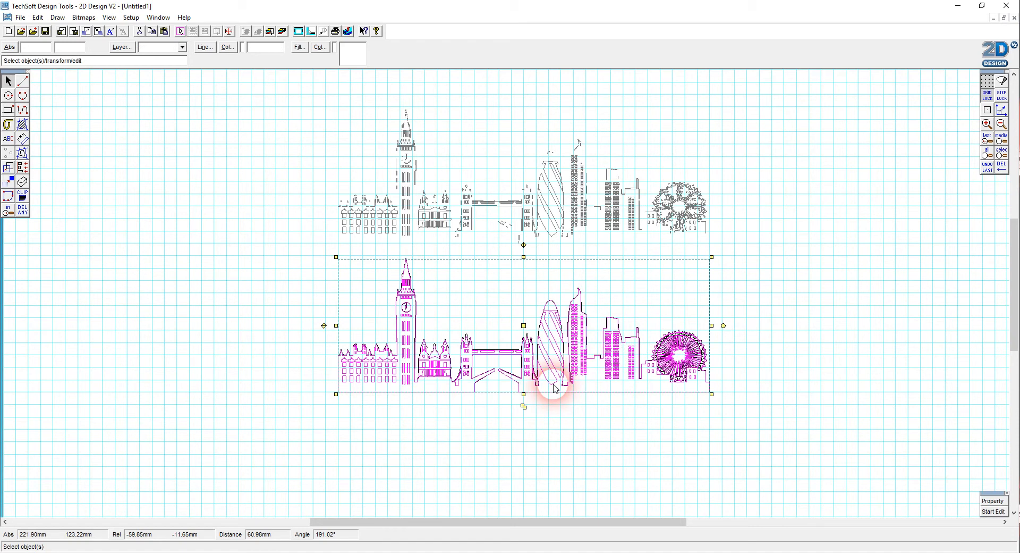
pyautogui.moveTo(553, 389); pyautogui.dragTo(514, 301)
pyautogui.click(500, 290)
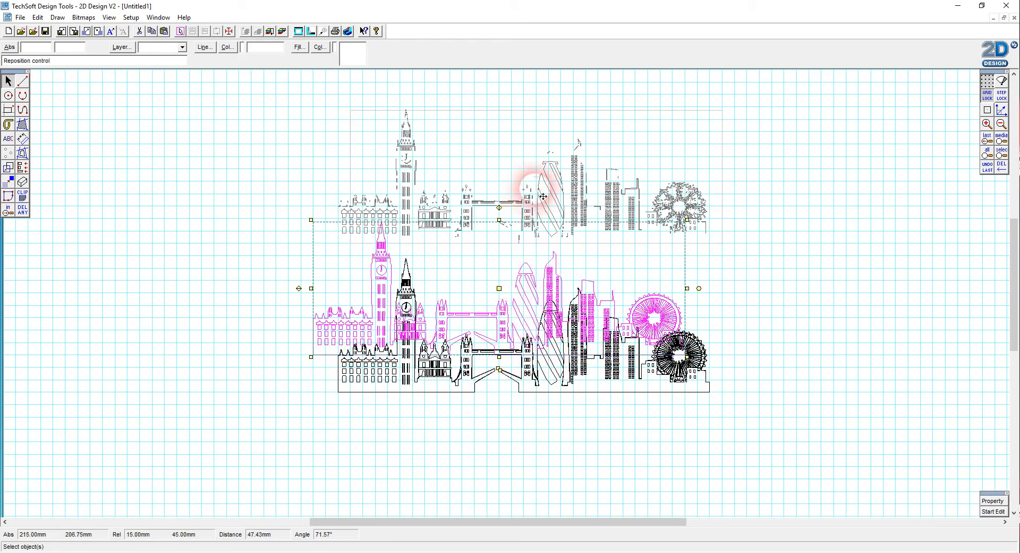
pyautogui.click(525, 180)
pyautogui.click(788, 274)
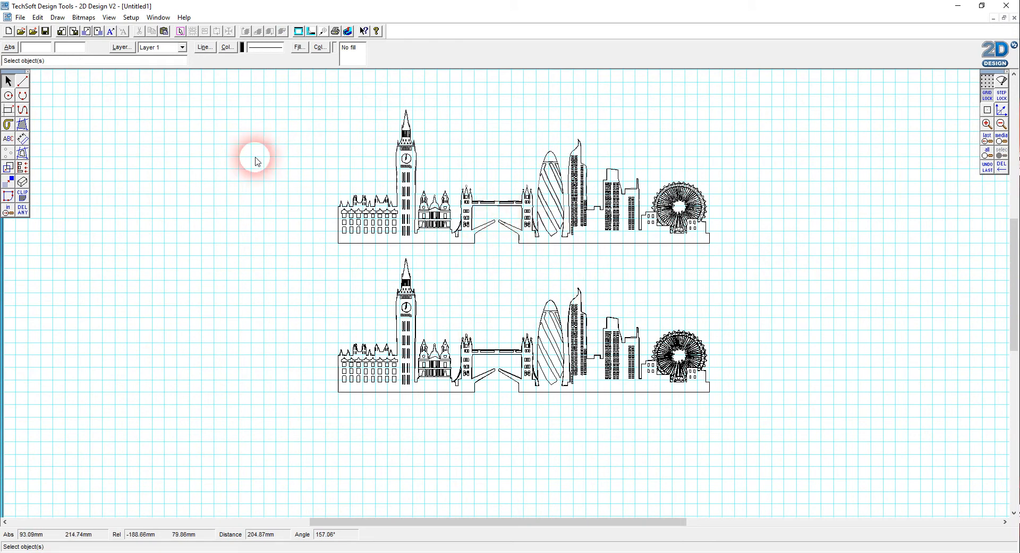
# Examine close up how well the overlaid black and grey outlines match around Tower Bridge and the Gherkin tower
pyautogui.click(9, 213)
pyautogui.click(487, 180)
pyautogui.click(571, 244)
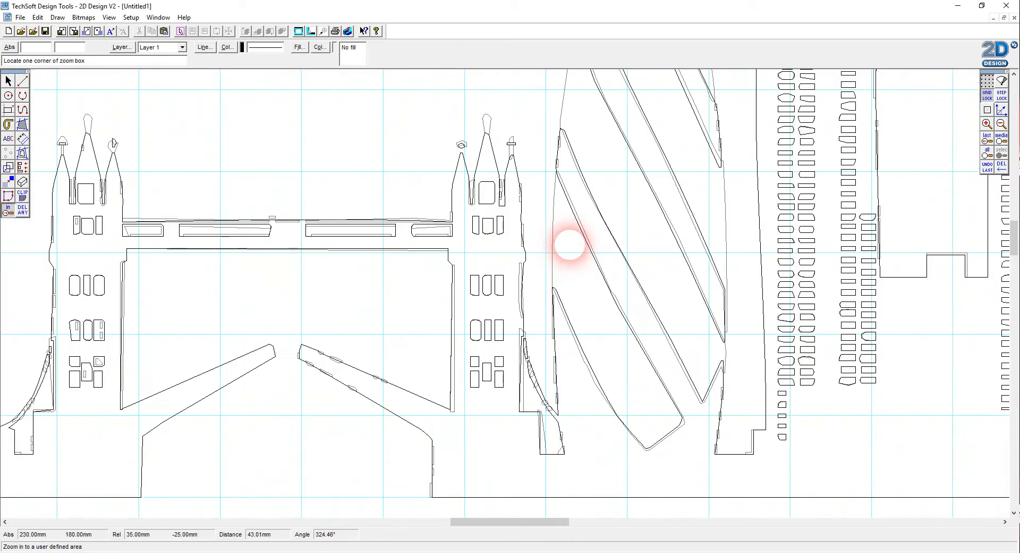
pyautogui.scroll(5, 549, 280)
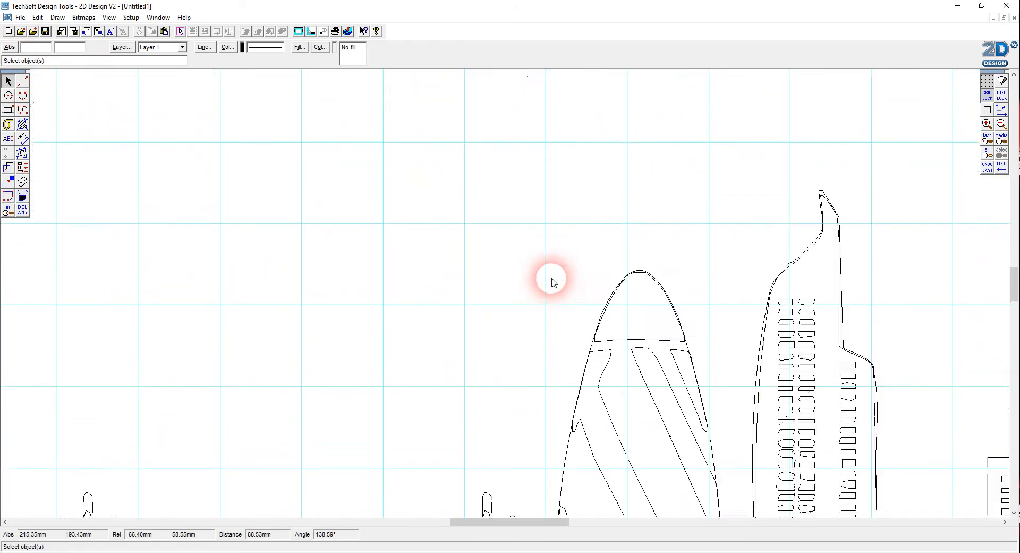
pyautogui.scroll(-2, 551, 279)
pyautogui.scroll(-5, 555, 279)
pyautogui.scroll(3, 585, 271)
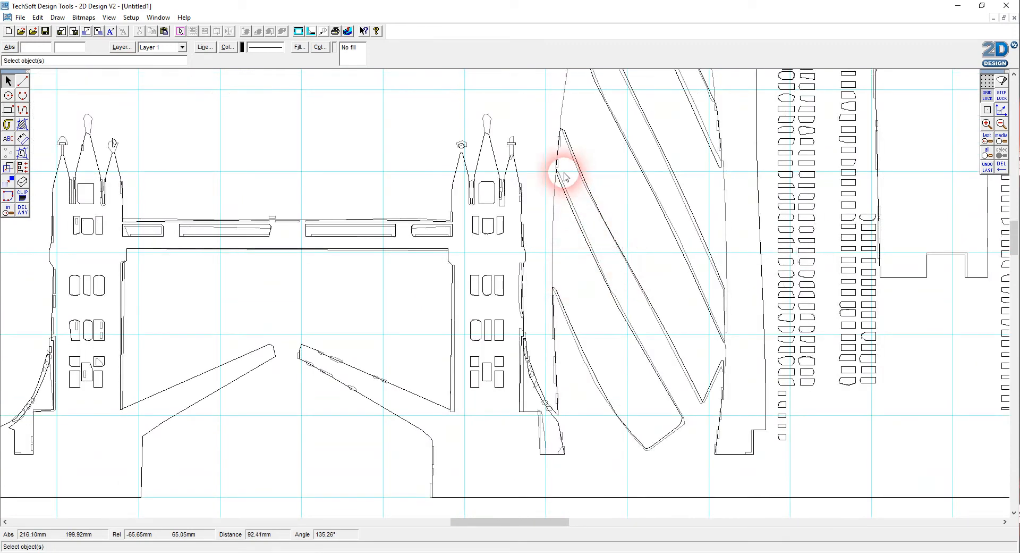
pyautogui.click(571, 186)
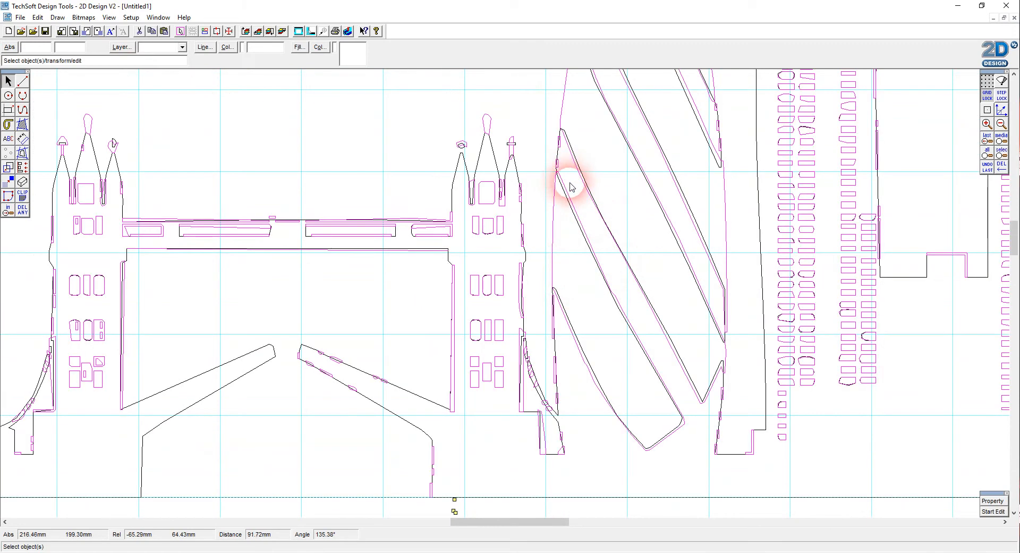
# Deselect the overlaid outlines and compare the upper and lower combined skylines across their full width
pyautogui.click(1002, 124)
pyautogui.click(1002, 124)
pyautogui.click(1002, 123)
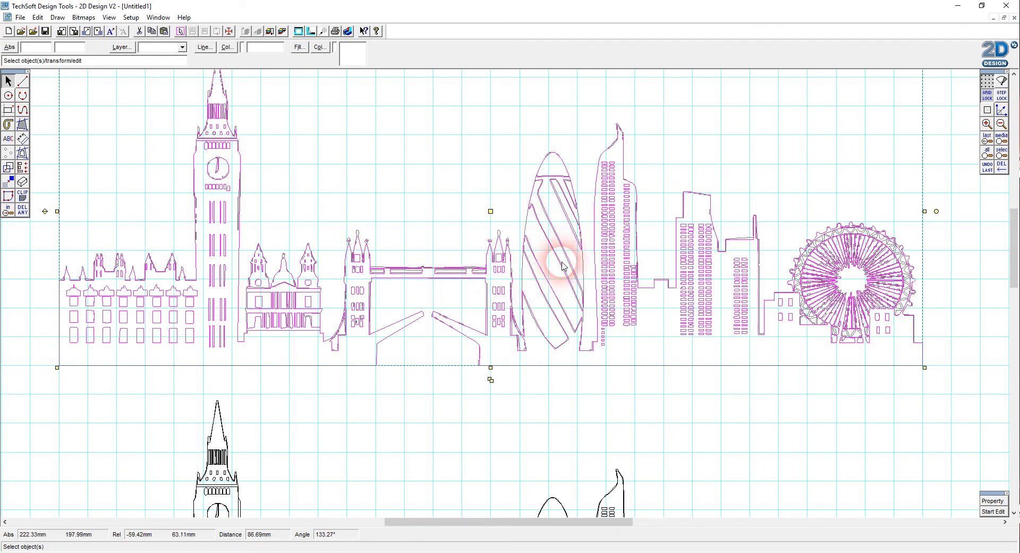
pyautogui.click(555, 432)
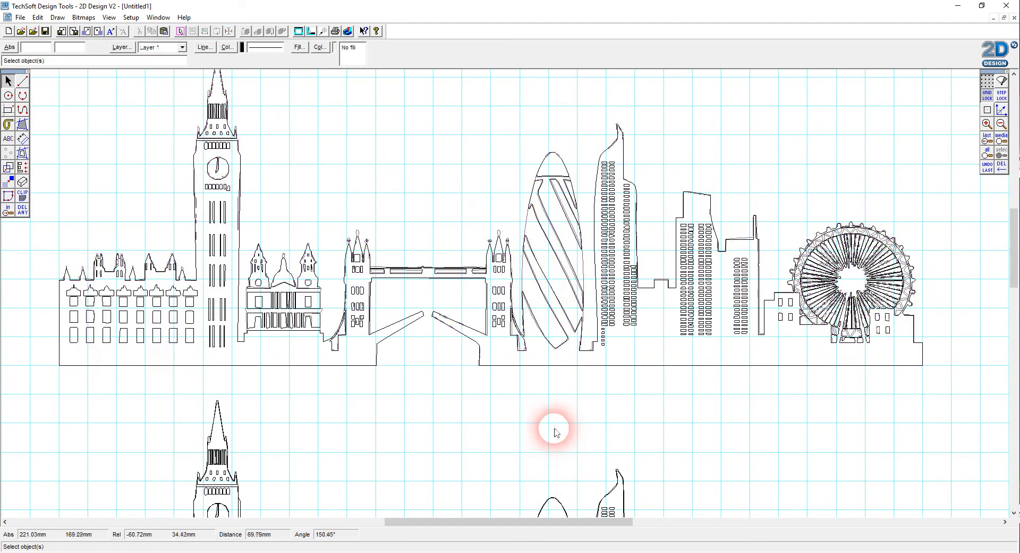
pyautogui.scroll(-5, 555, 432)
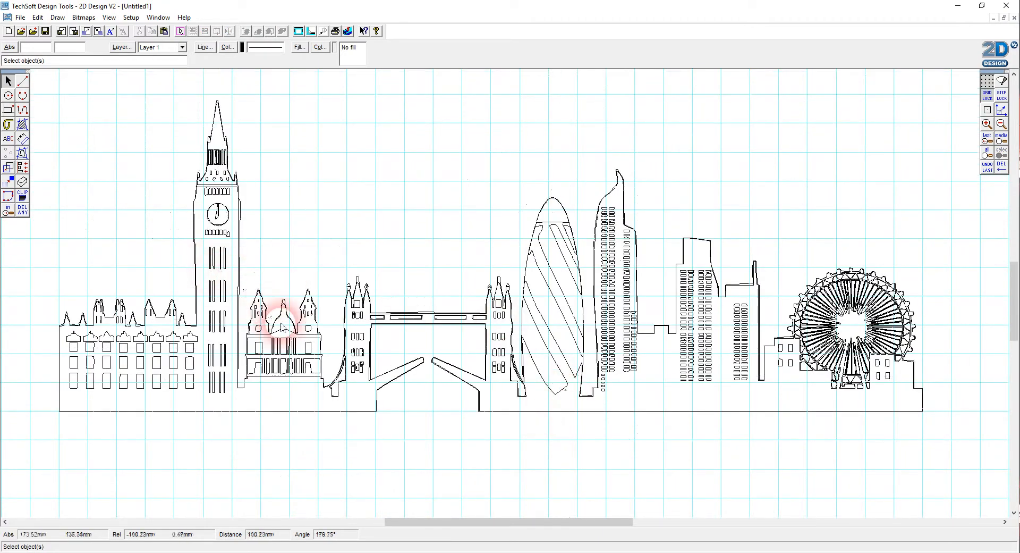
pyautogui.scroll(5, 339, 279)
pyautogui.scroll(-5, 340, 279)
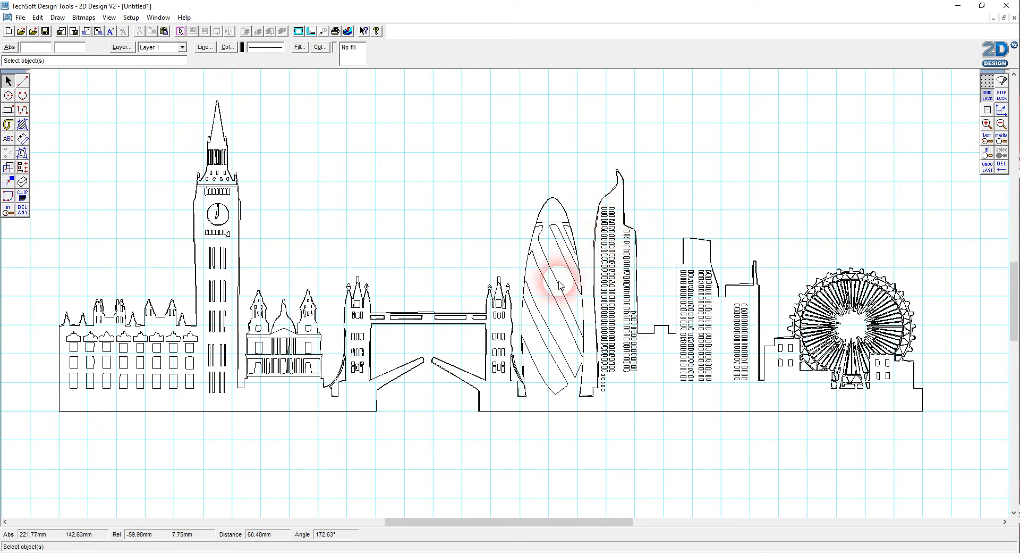
# Review the upper and lower combined line drawings, bringing the lower skyline fully into view together with the one above
pyautogui.scroll(5, 588, 291)
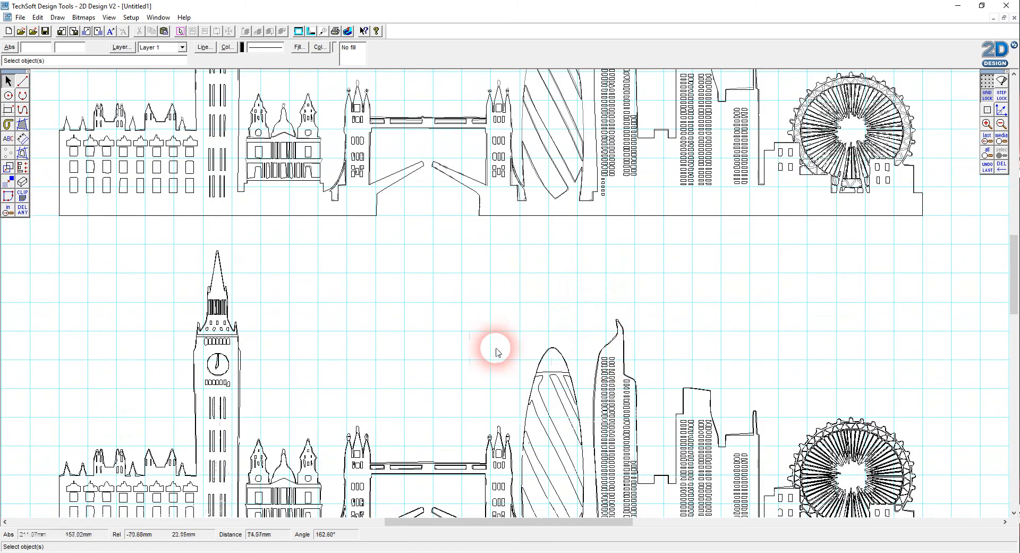
pyautogui.scroll(-5, 495, 353)
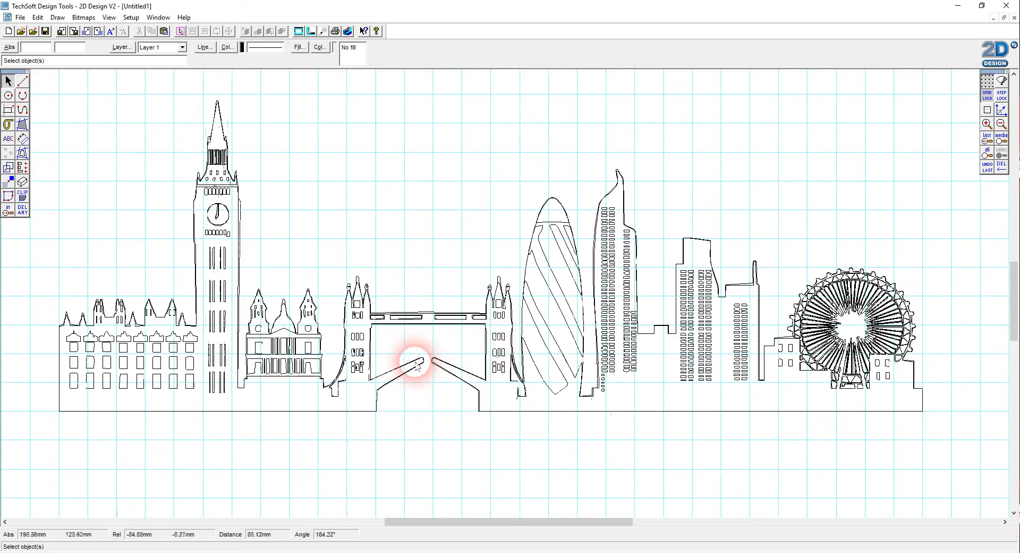
pyautogui.click(1002, 124)
pyautogui.click(1002, 124)
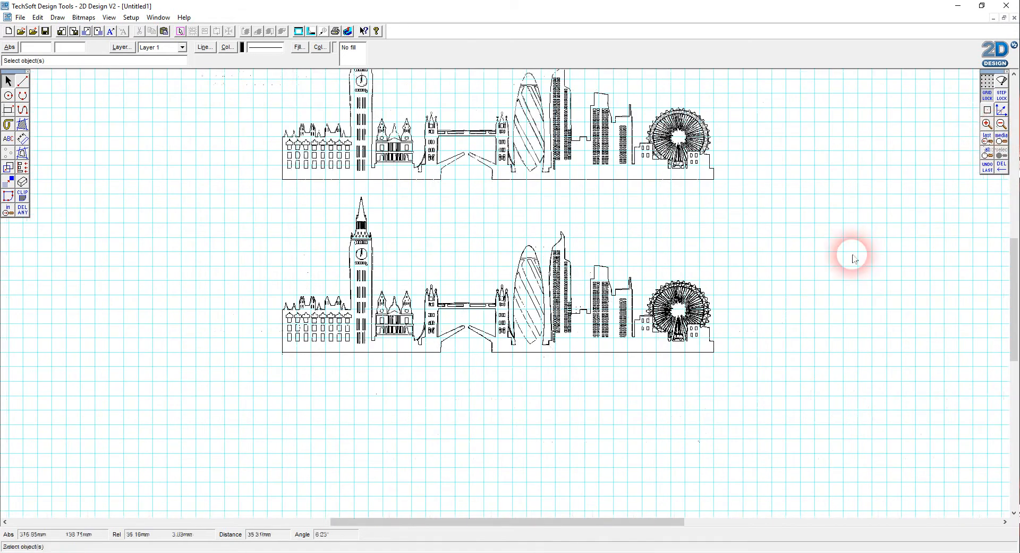
# Switch to paint.net to check the line drawings against the black-and-grey skyline bitmap, and return to 2D Design
pyautogui.click(198, 552)
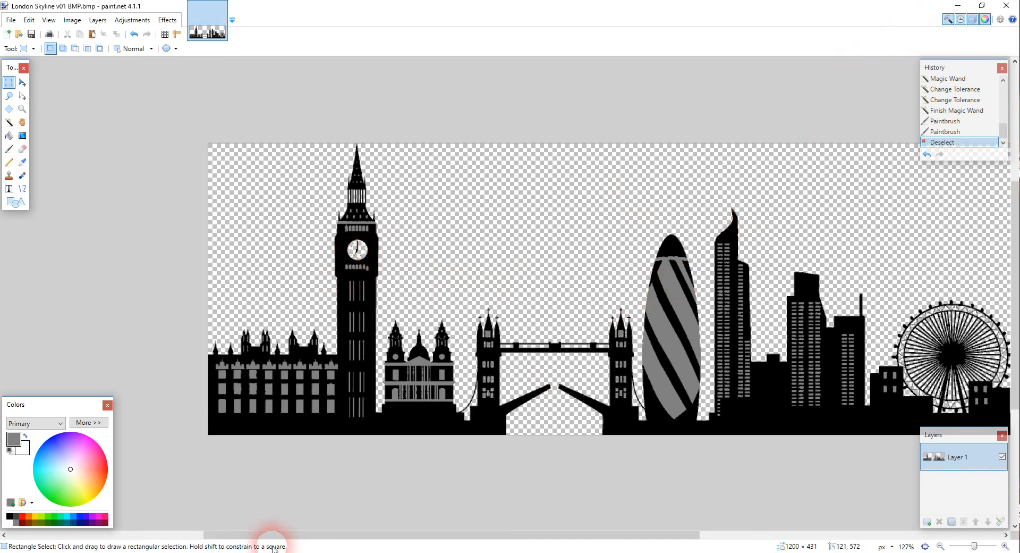
pyautogui.moveTo(251, 548)
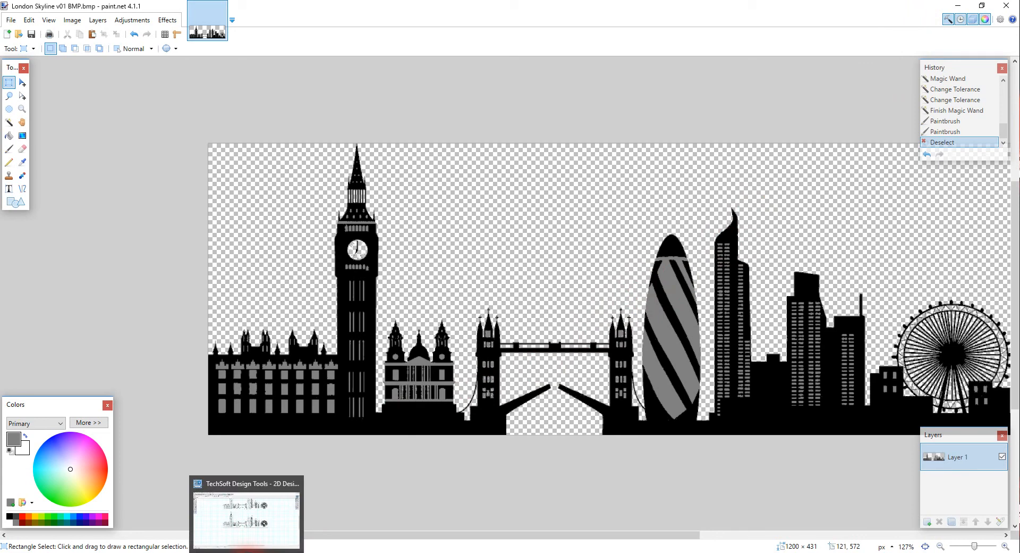
pyautogui.click(247, 531)
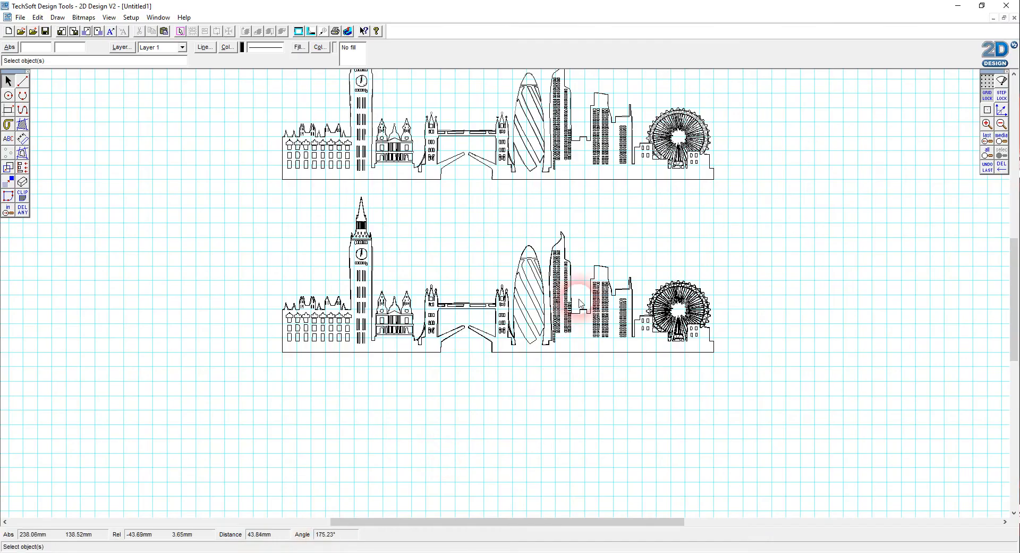